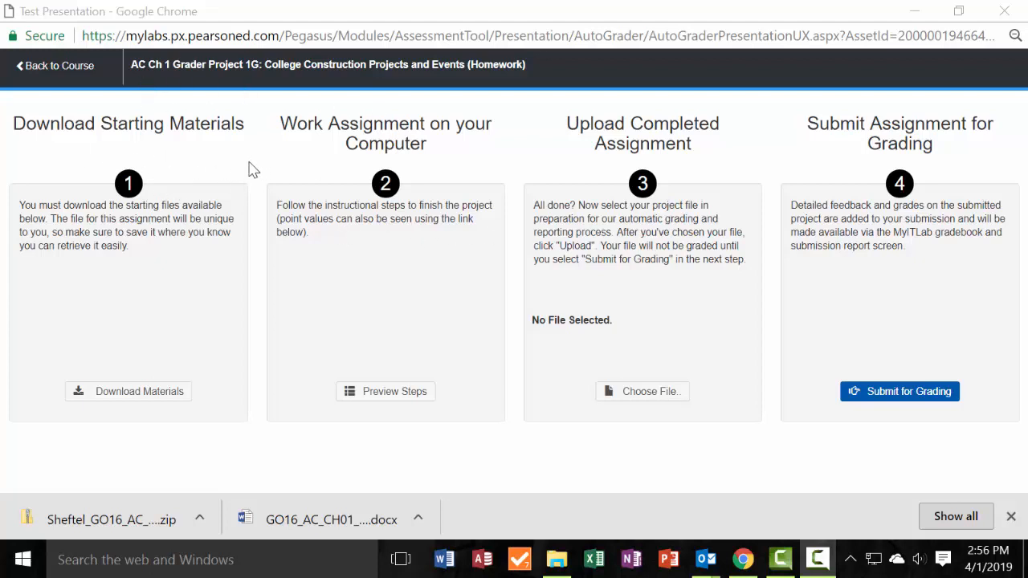
# Review the list of starting files and open the downloaded GO16_AC_CH01_GRADER_1G_HW archive with its Name column widened.
pyautogui.click(154, 393)
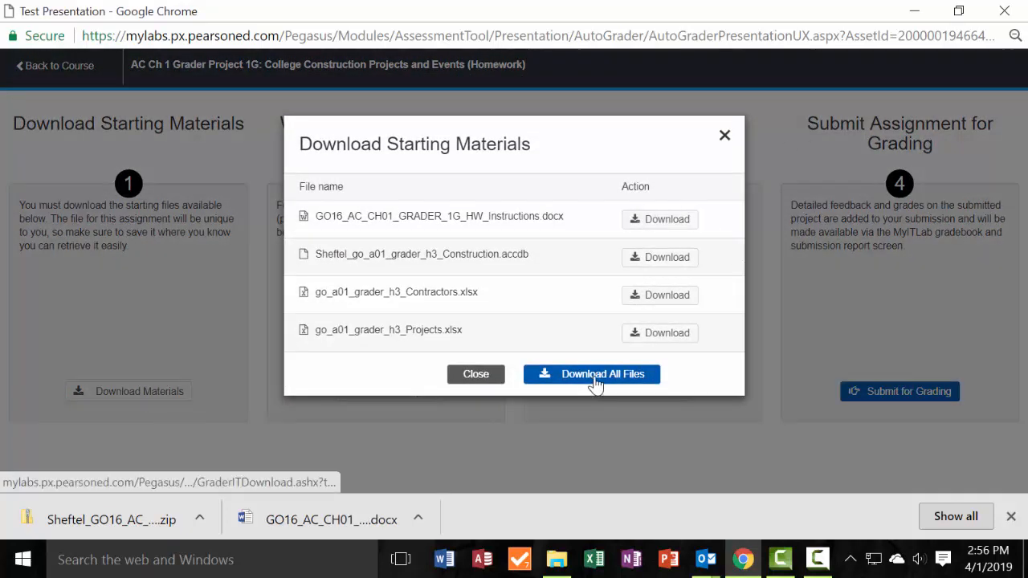
pyautogui.click(725, 135)
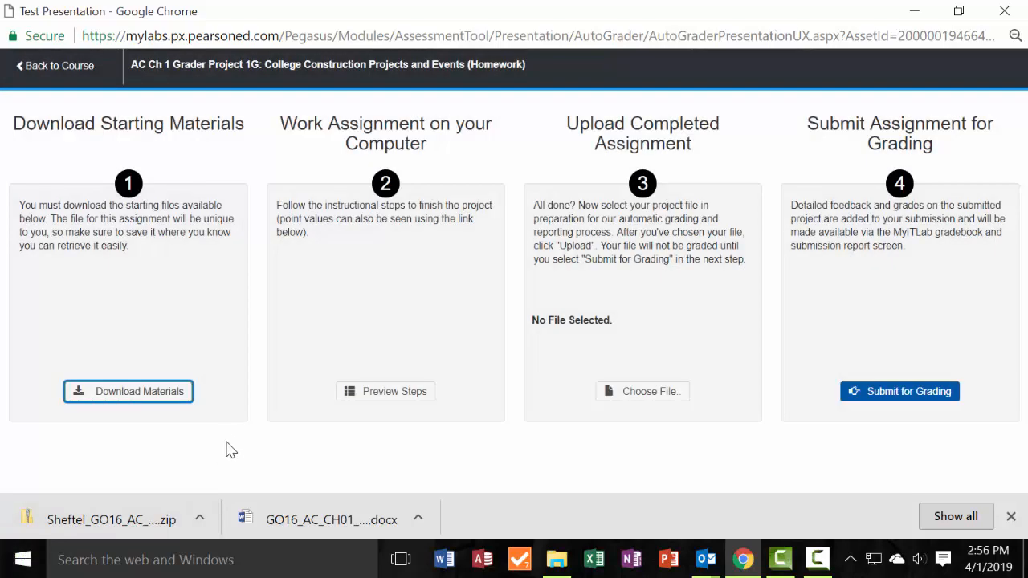
pyautogui.click(160, 503)
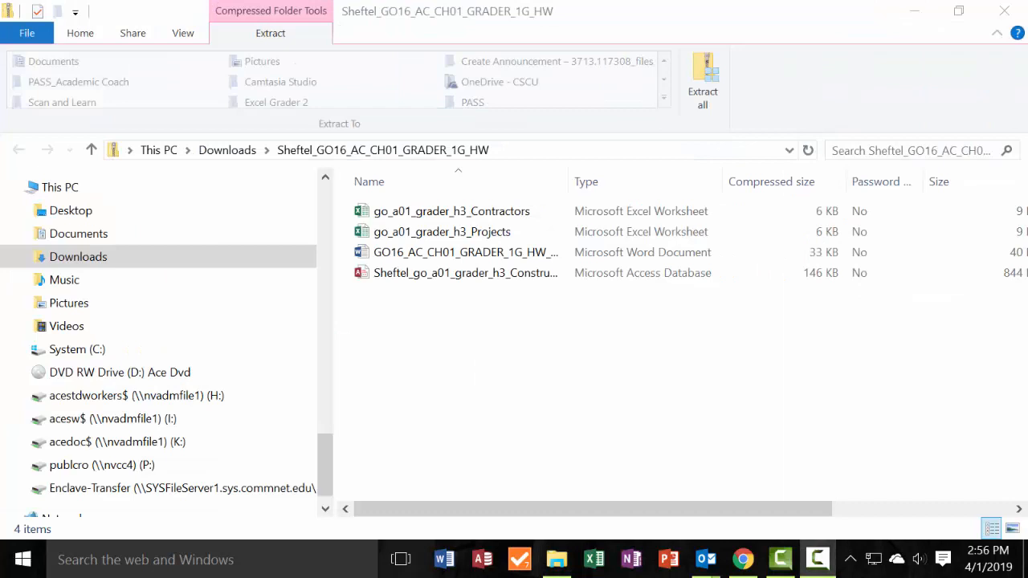
pyautogui.click(474, 282)
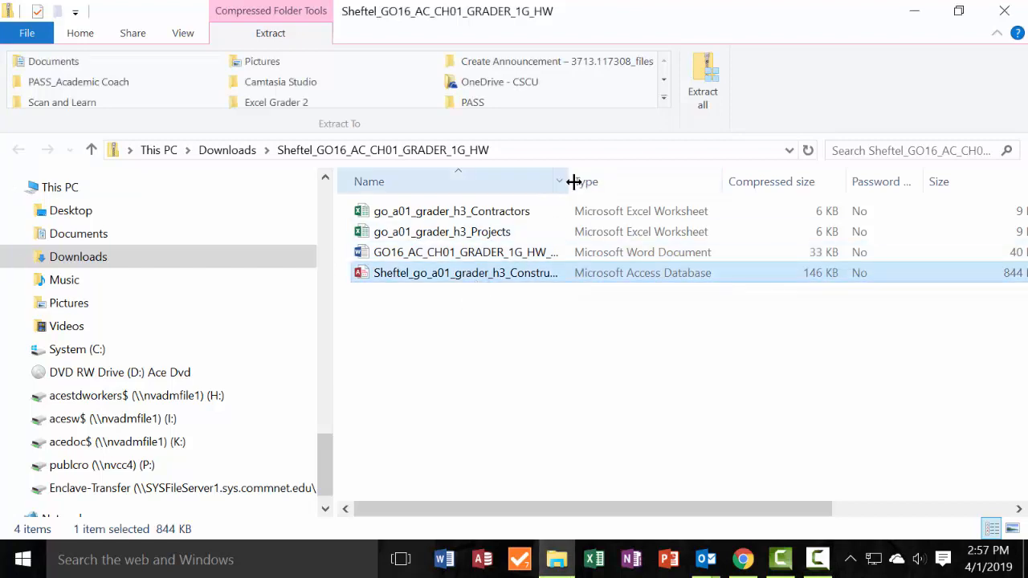
pyautogui.moveTo(570, 180); pyautogui.dragTo(703, 185)
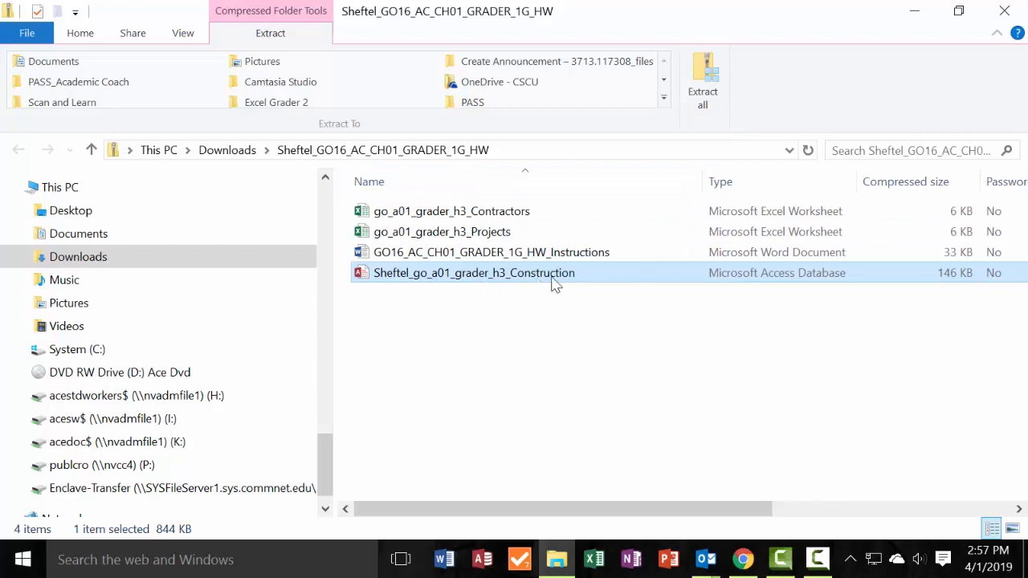
# Switch to Chrome, read step 1 of the assignment instructions, and minimize the browser window.
pyautogui.hotkey('alt', 'Tab')
pyautogui.moveTo(654, 38); pyautogui.dragTo(537, 28)
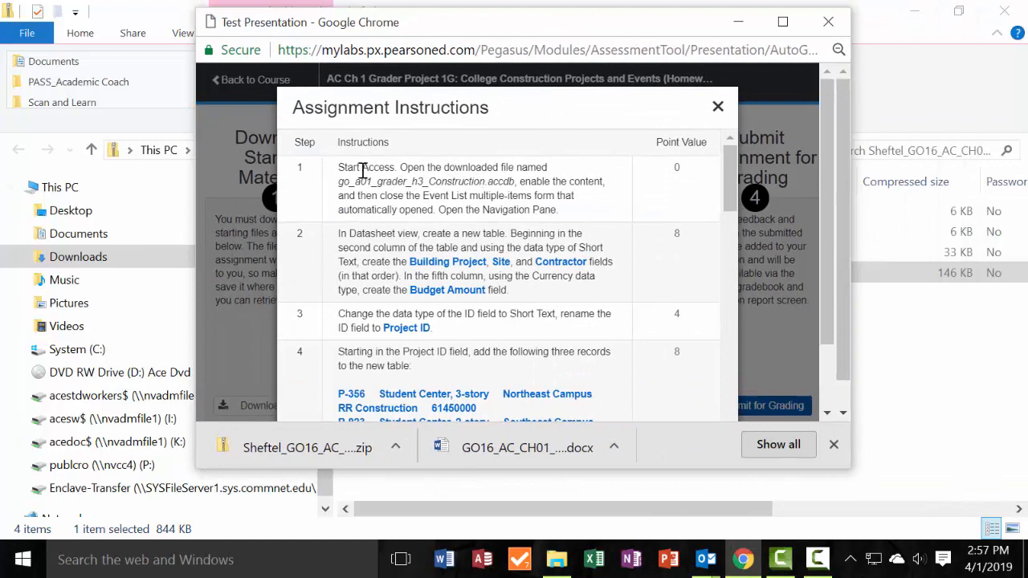
pyautogui.moveTo(354, 182); pyautogui.dragTo(556, 186)
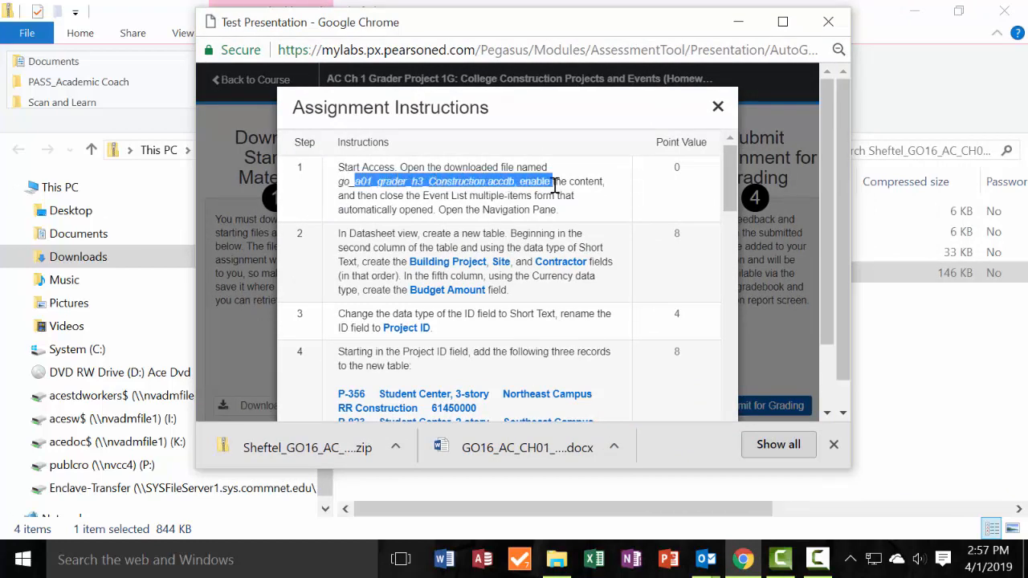
pyautogui.hotkey('ctrl', 'a')
pyautogui.click(690, 96)
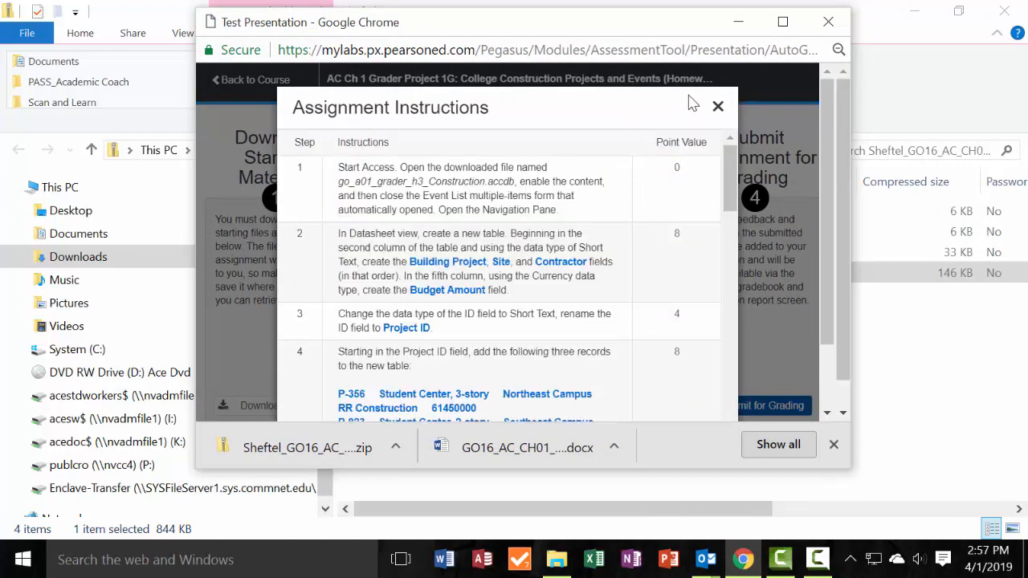
pyautogui.click(739, 22)
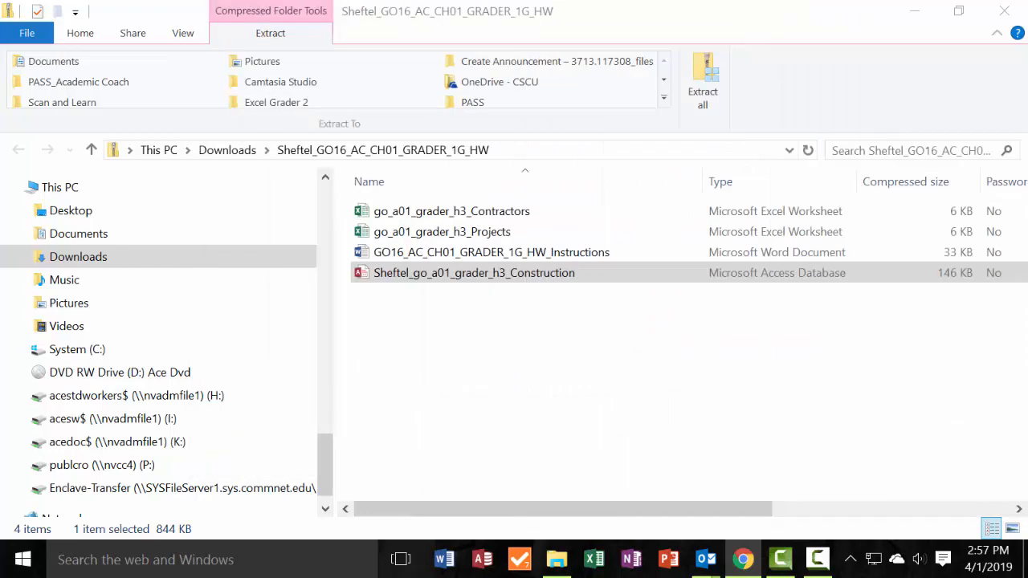
# Open the go_a01_grader_h3_Construction database from the archive in Access and enable its content.
pyautogui.click(538, 280)
pyautogui.doubleClick(537, 280)
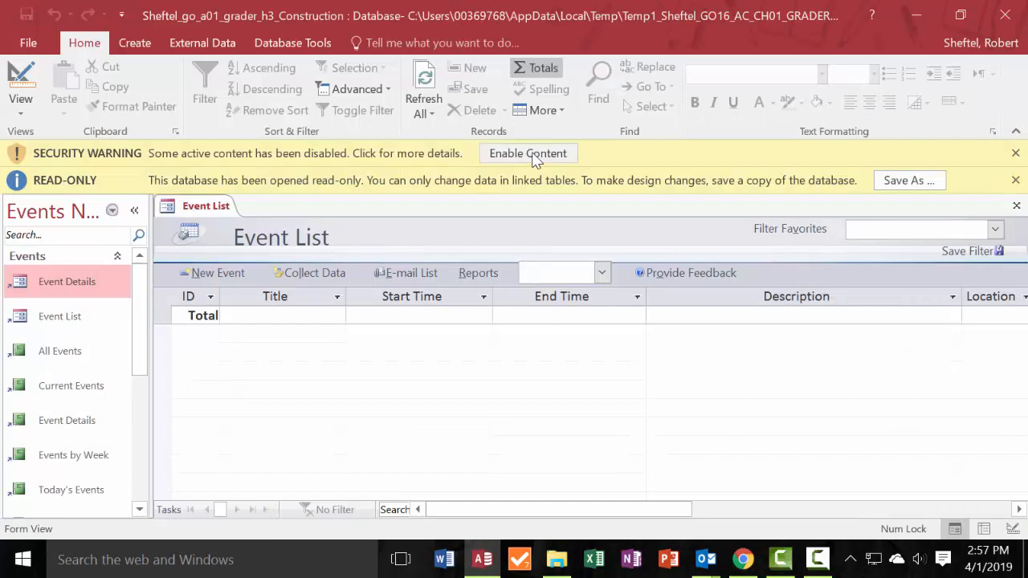
pyautogui.click(535, 154)
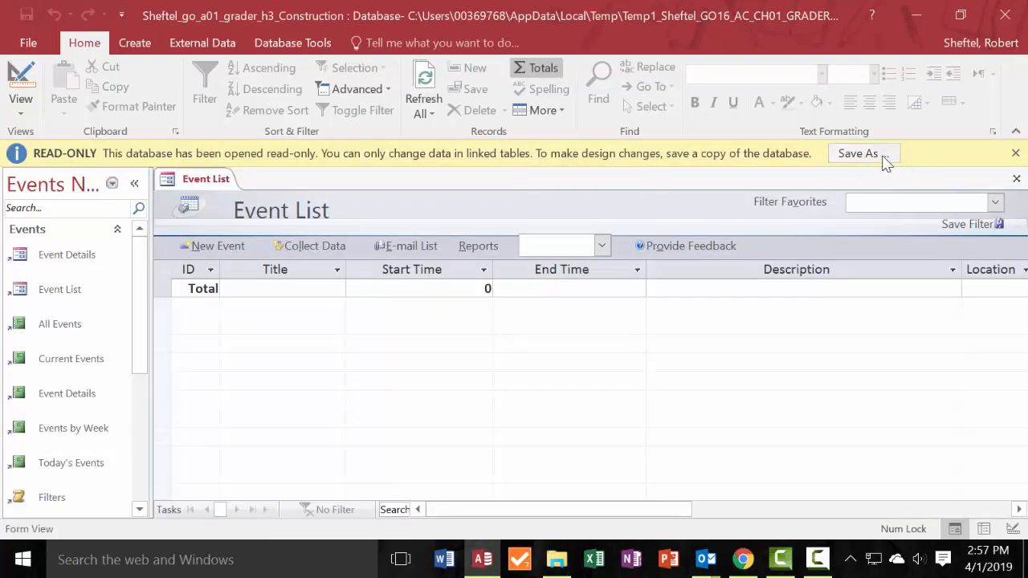
# Save a copy of the read-only Construction database to the Desktop under its existing file name and enable its content.
pyautogui.click(883, 157)
pyautogui.click(483, 338)
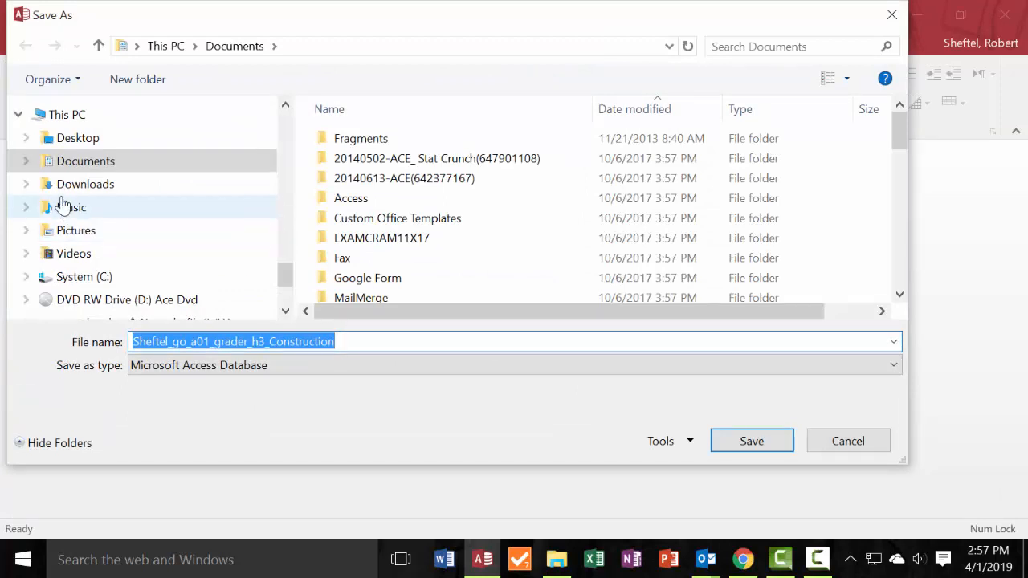
pyautogui.click(78, 138)
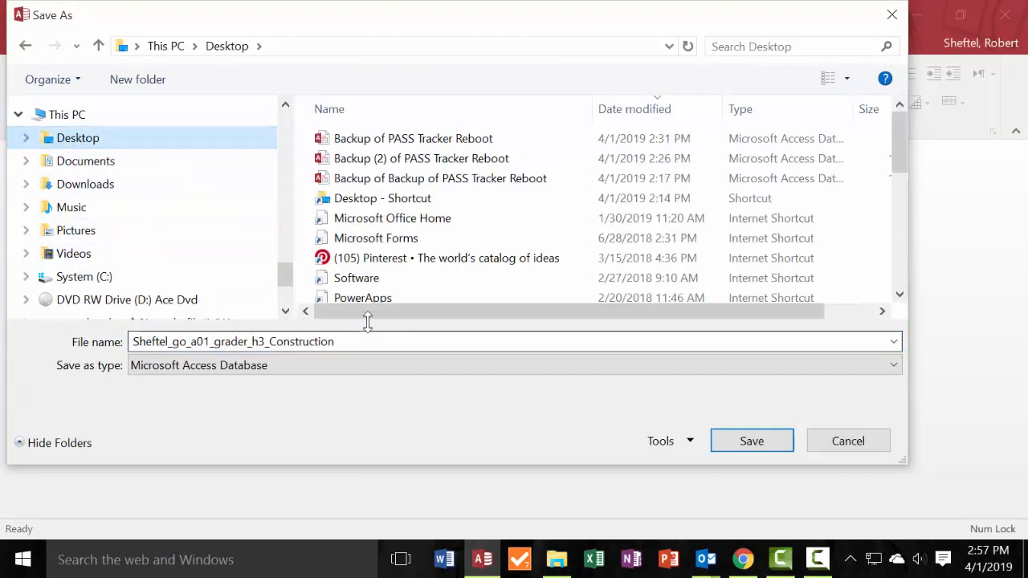
pyautogui.doubleClick(389, 342)
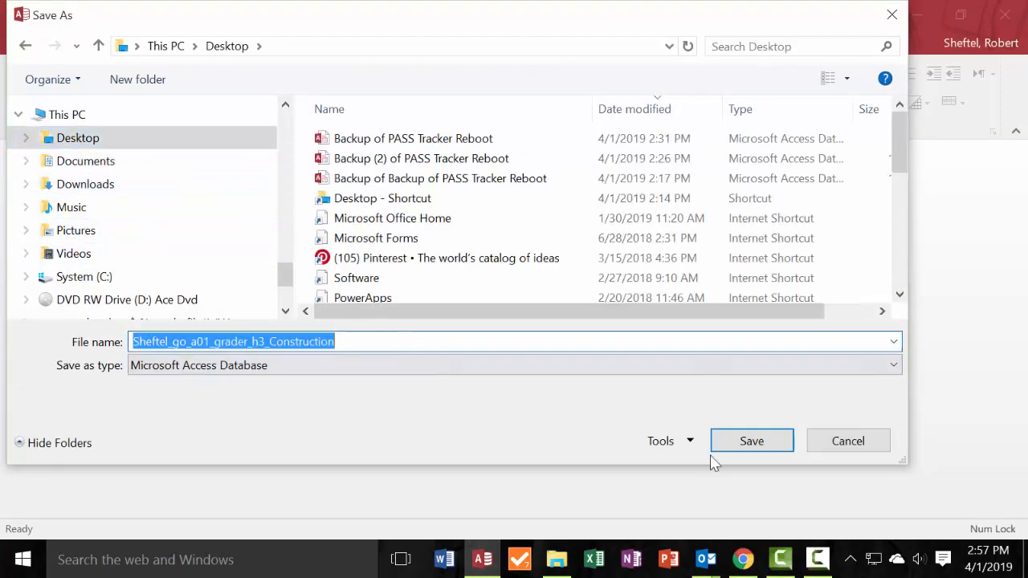
pyautogui.click(774, 438)
pyautogui.click(539, 154)
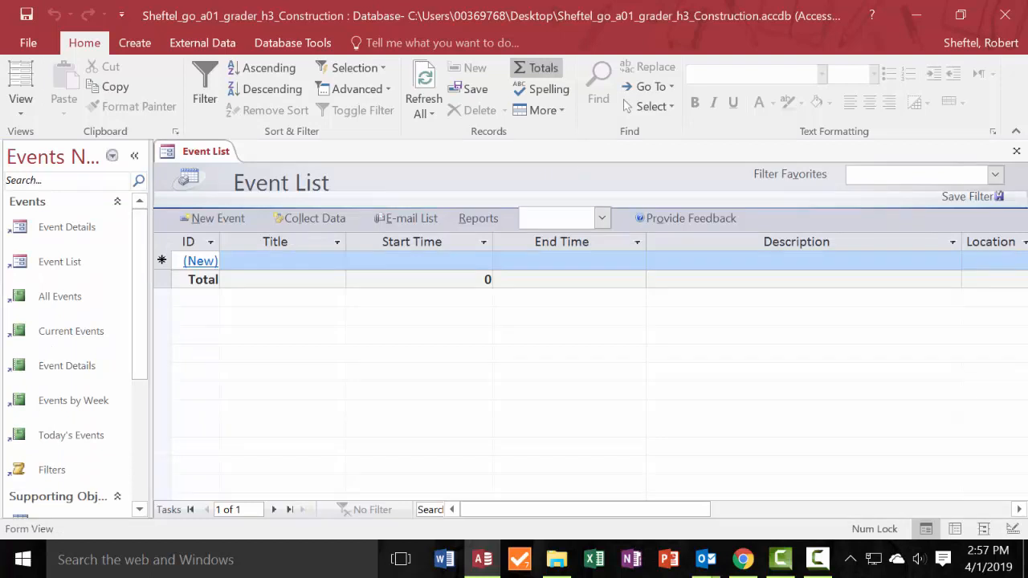
# Close the Event List form that opened automatically.
pyautogui.press('F10')
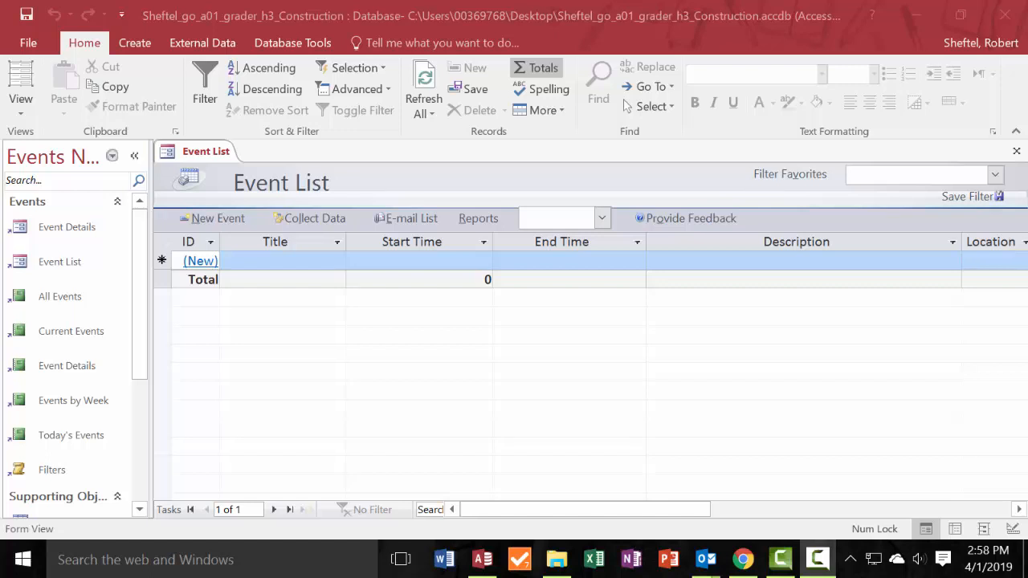
pyautogui.rightClick(217, 155)
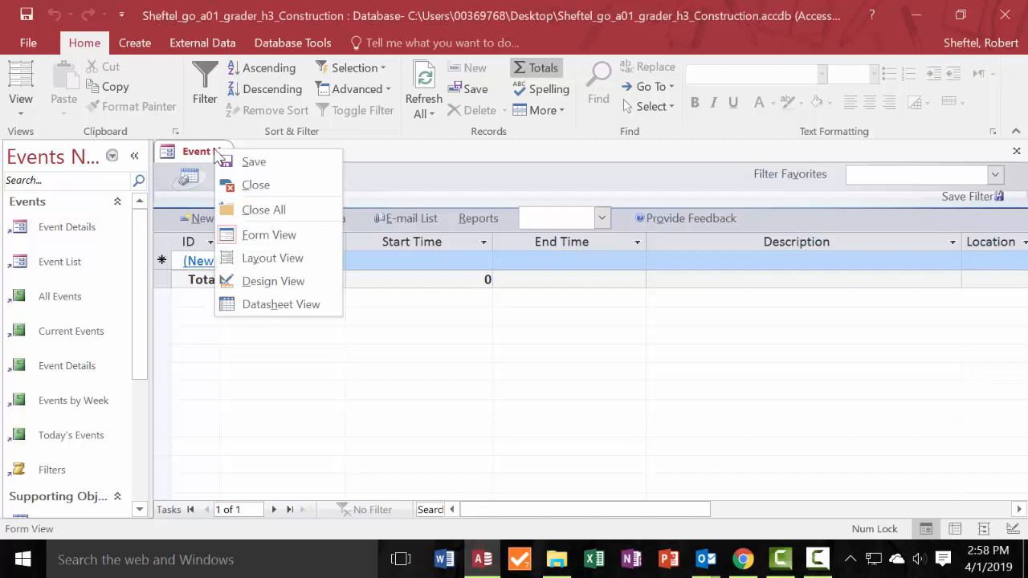
pyautogui.click(266, 186)
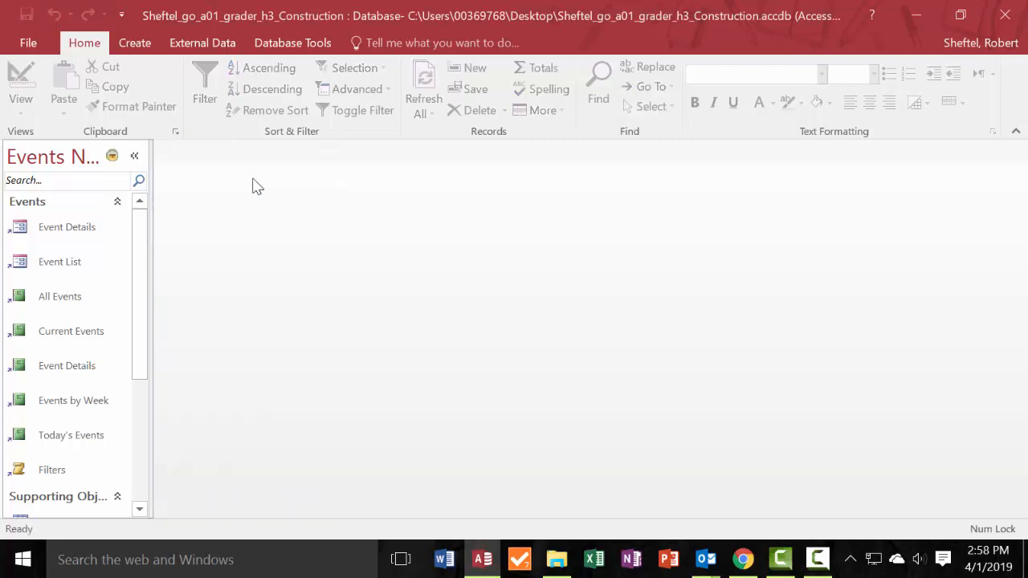
# Create a new blank table and make sure it is in Datasheet view.
pyautogui.click(145, 48)
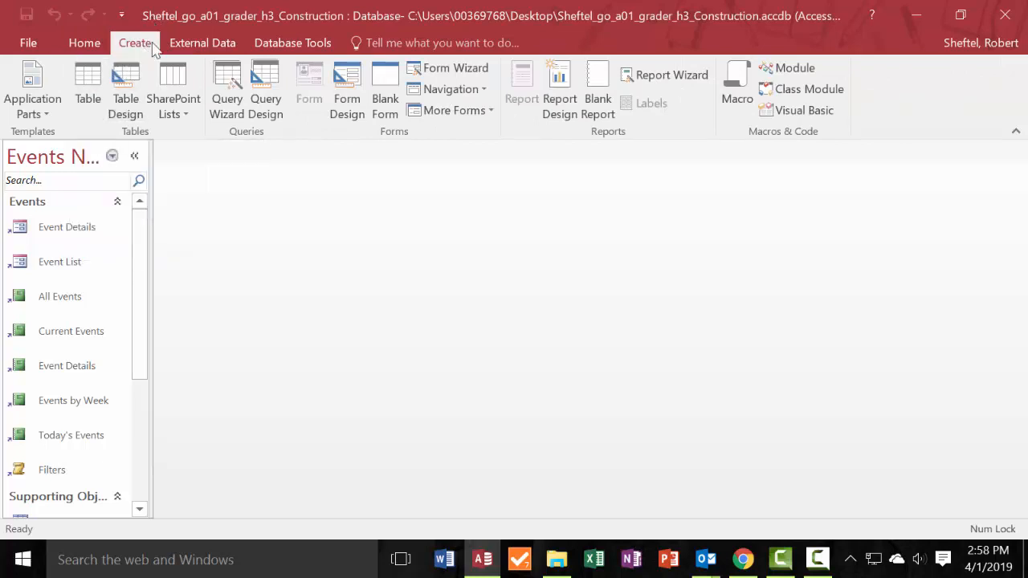
pyautogui.click(93, 90)
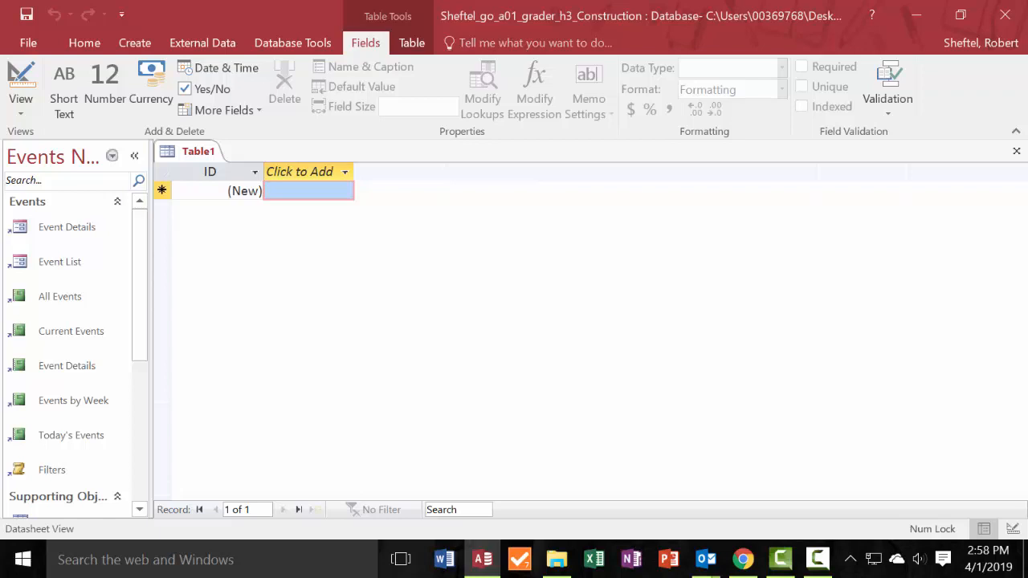
pyautogui.hotkey('alt', 'Tab')
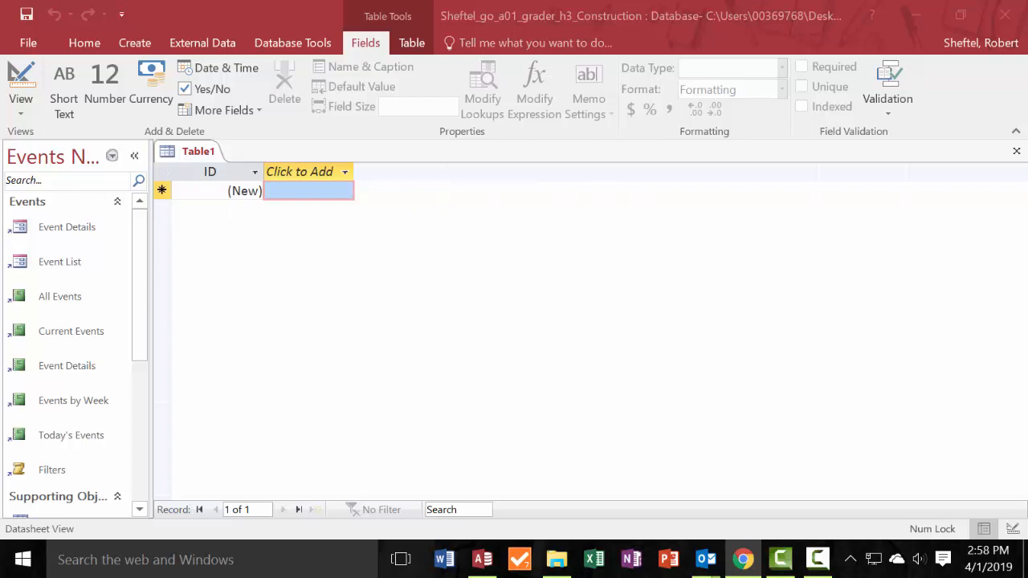
pyautogui.hotkey('alt', 'Tab')
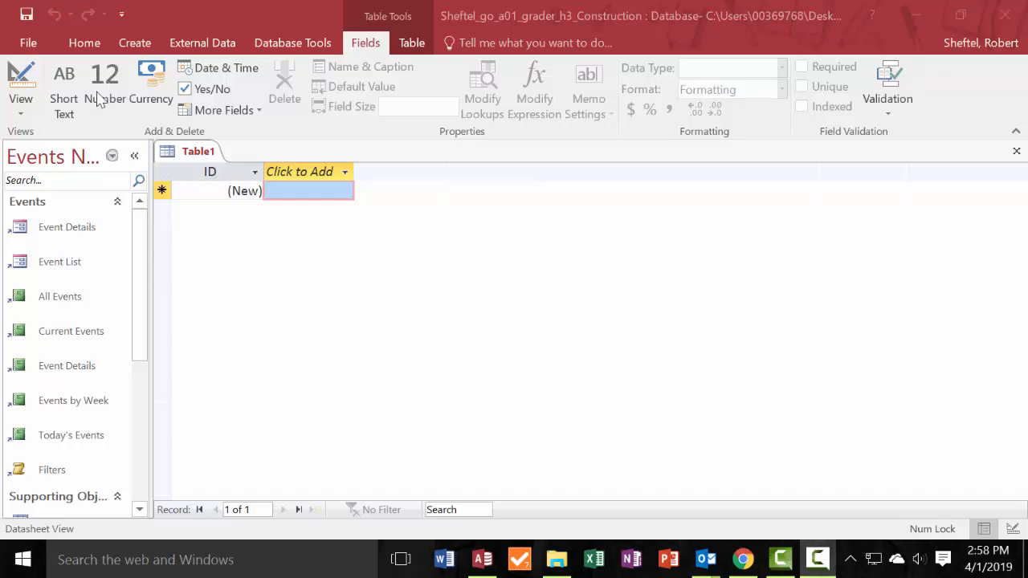
pyautogui.click(20, 116)
pyautogui.click(22, 114)
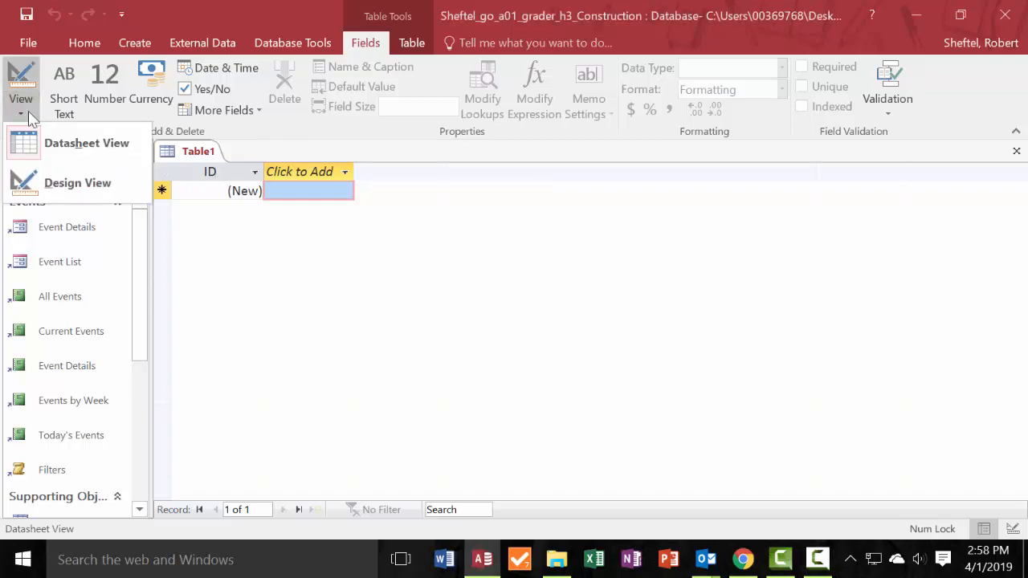
pyautogui.click(88, 138)
pyautogui.click(22, 114)
# Add a Short Text field named Building Project as the second column of the new table.
pyautogui.click(310, 195)
pyautogui.click(325, 175)
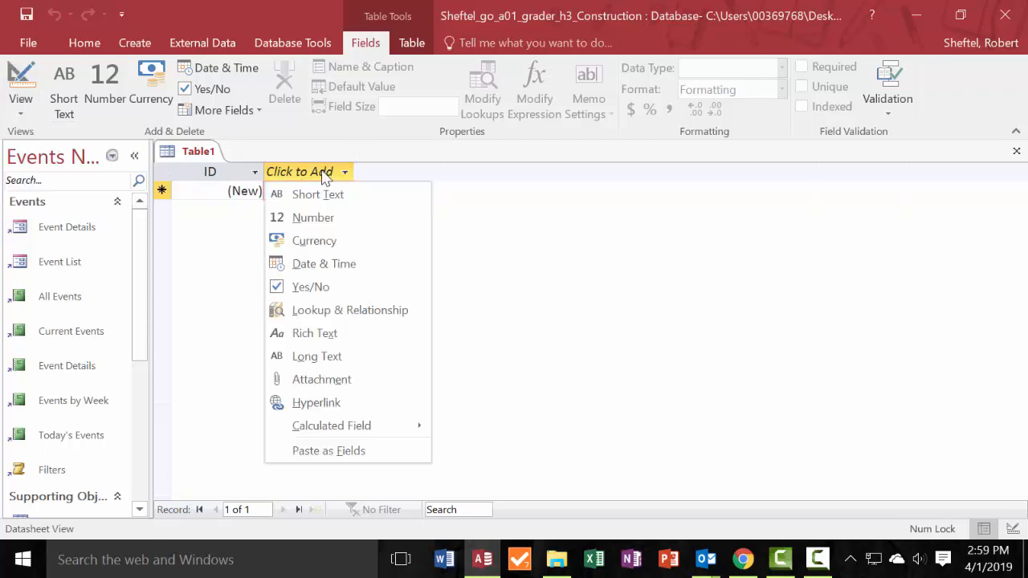
pyautogui.click(321, 198)
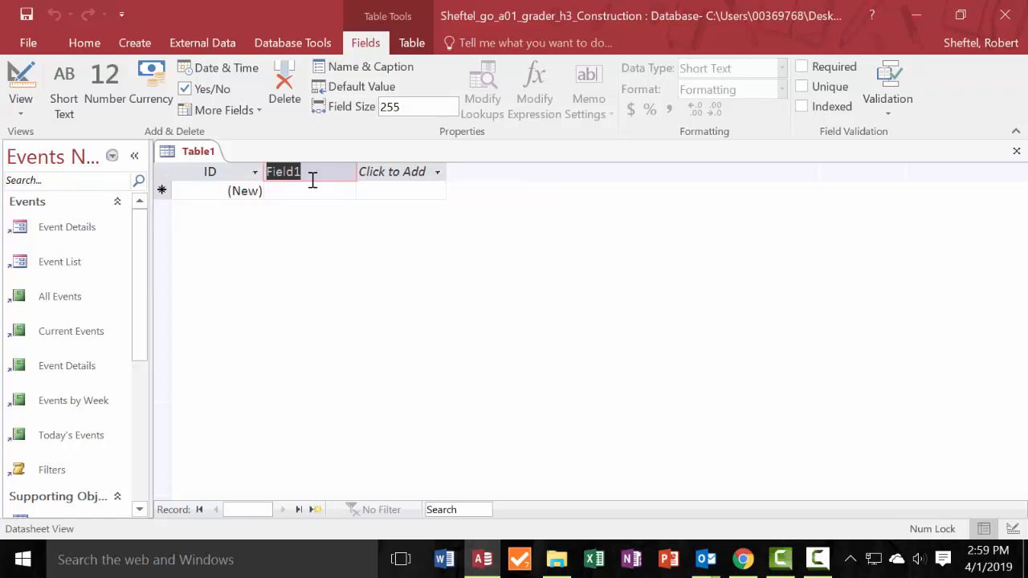
pyautogui.write('Building Project')
pyautogui.click(328, 196)
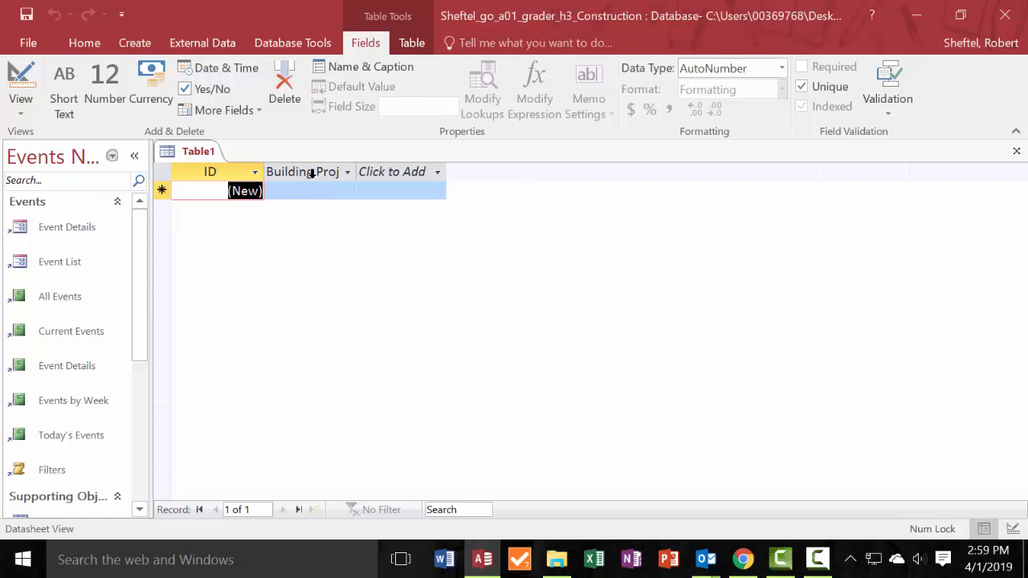
# Add a Short Text field named Site as the third column of the table.
pyautogui.click(403, 174)
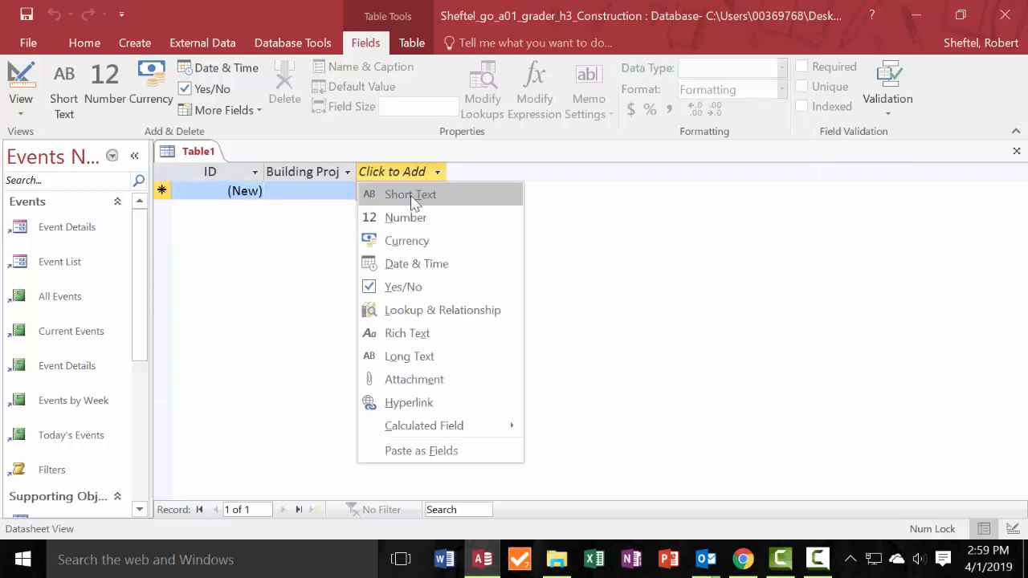
pyautogui.click(411, 200)
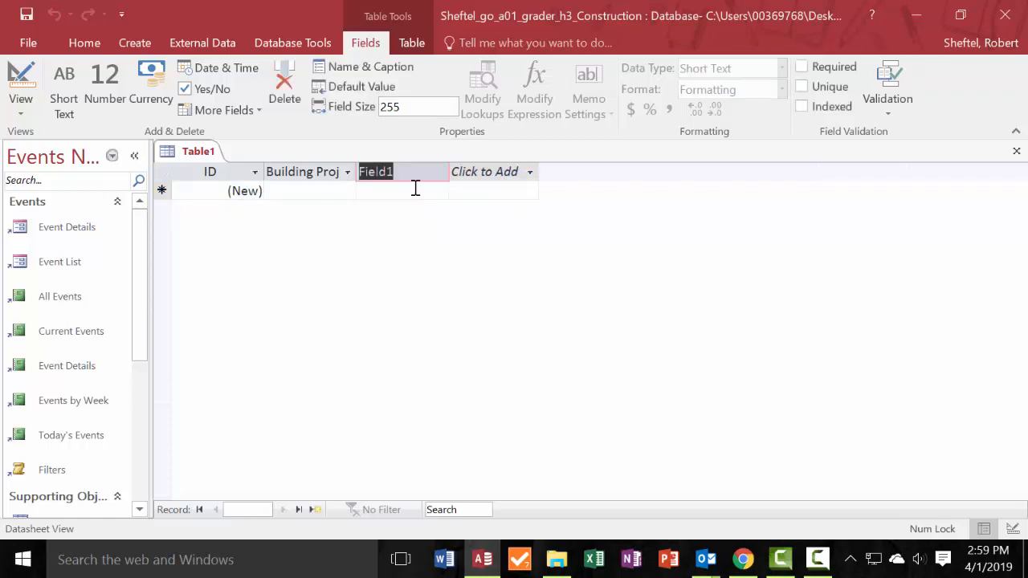
pyautogui.write('SITE')
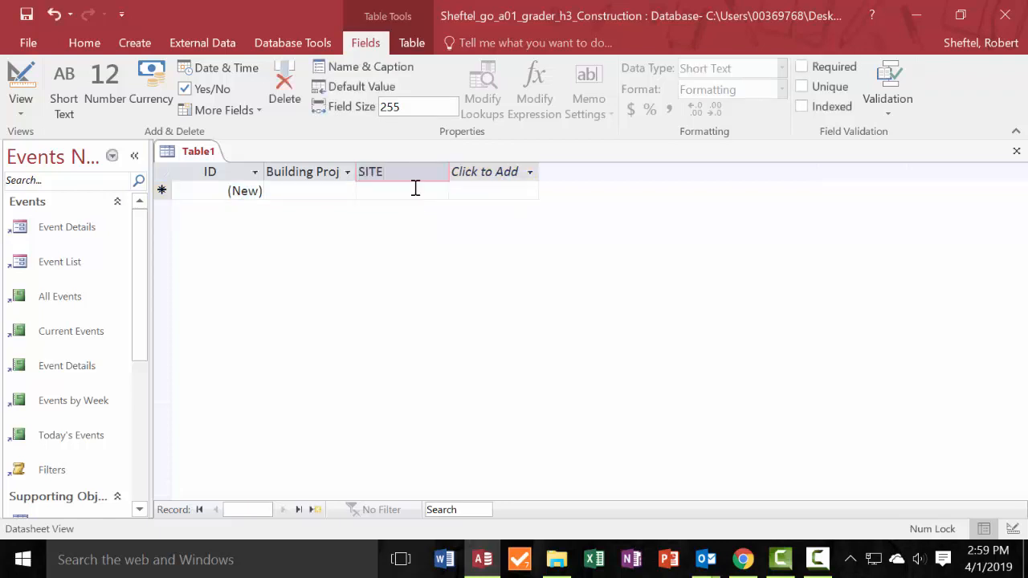
pyautogui.press('BackSpace')
pyautogui.press('BackSpace')
pyautogui.press('BackSpace')
pyautogui.write('ite')
# Add a Short Text field named Contractor as the fourth column of the table.
pyautogui.click(503, 174)
pyautogui.click(498, 174)
pyautogui.click(496, 174)
pyautogui.click(500, 194)
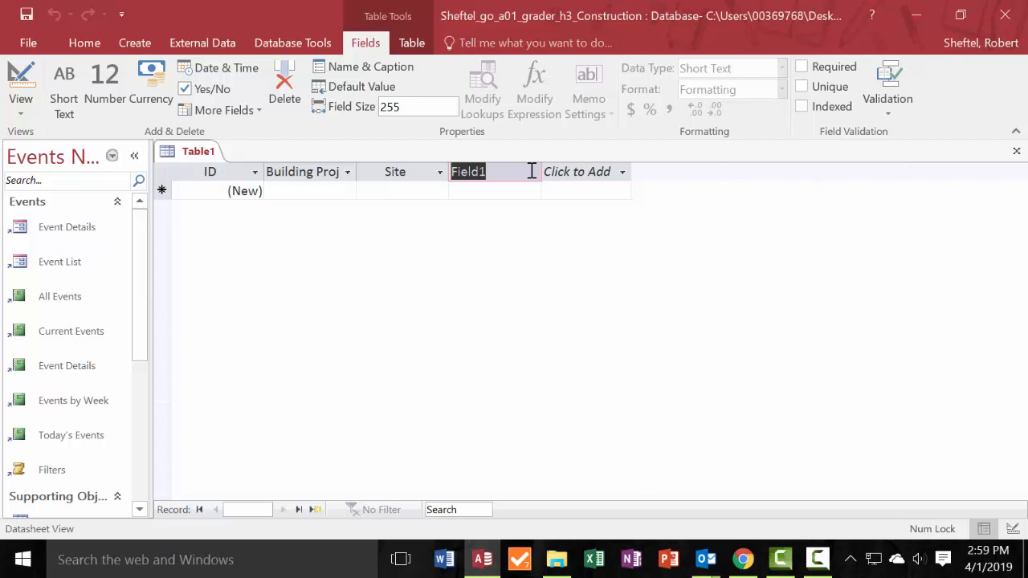
pyautogui.write('C')
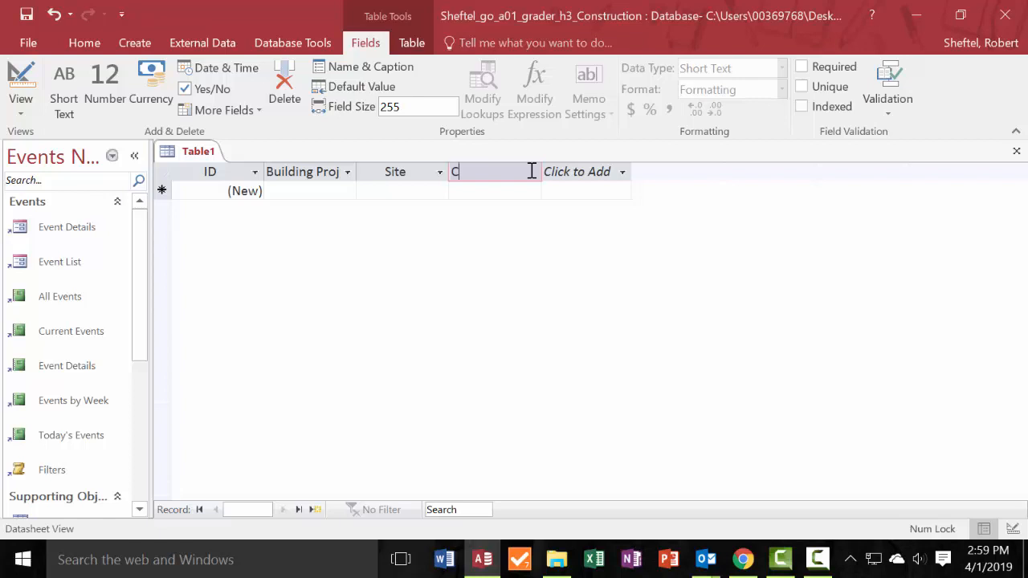
pyautogui.write('ontractor')
pyautogui.click(429, 186)
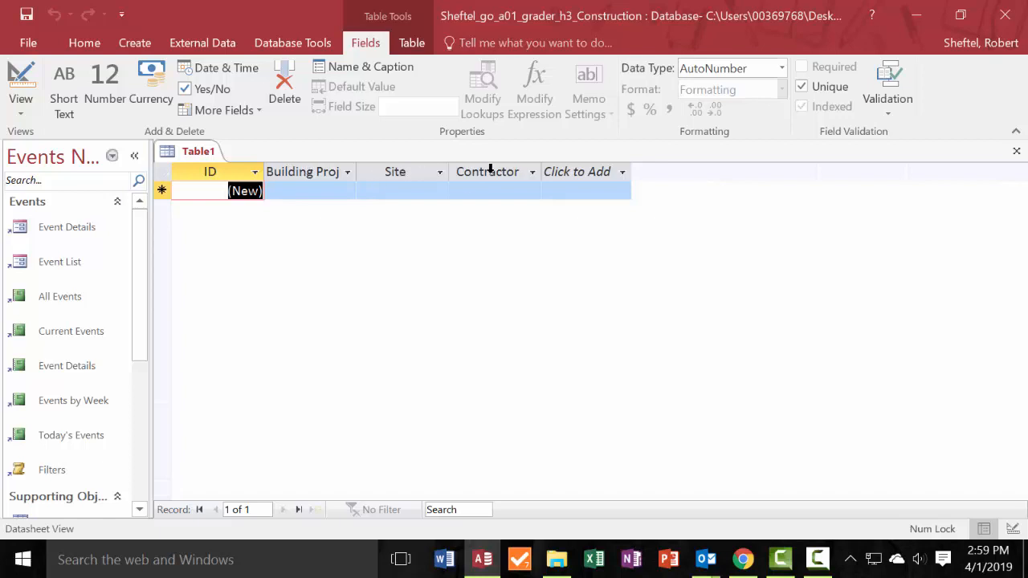
# Add a Currency field named Budget Amount as the fifth column of the table.
pyautogui.click(623, 172)
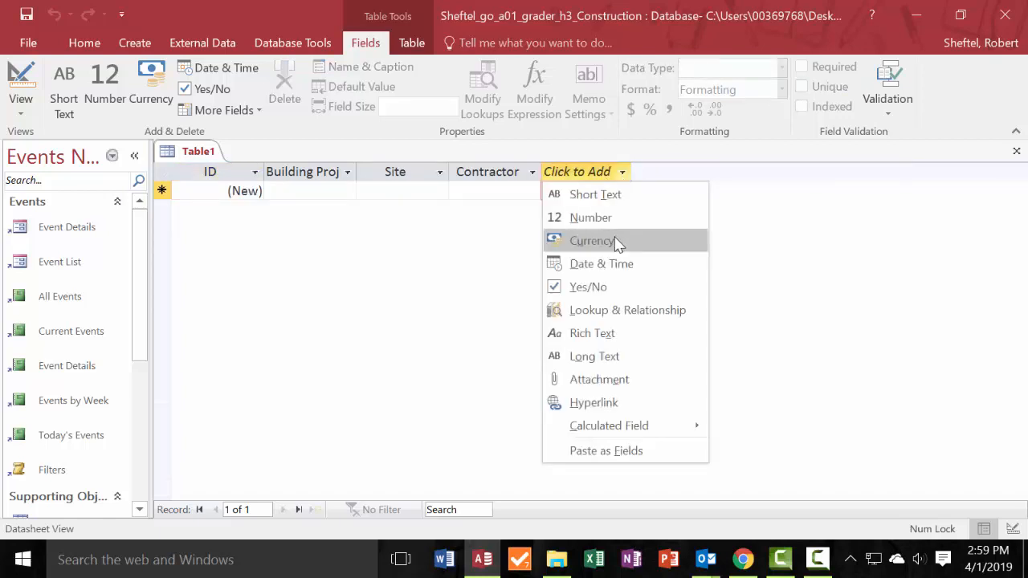
pyautogui.click(592, 241)
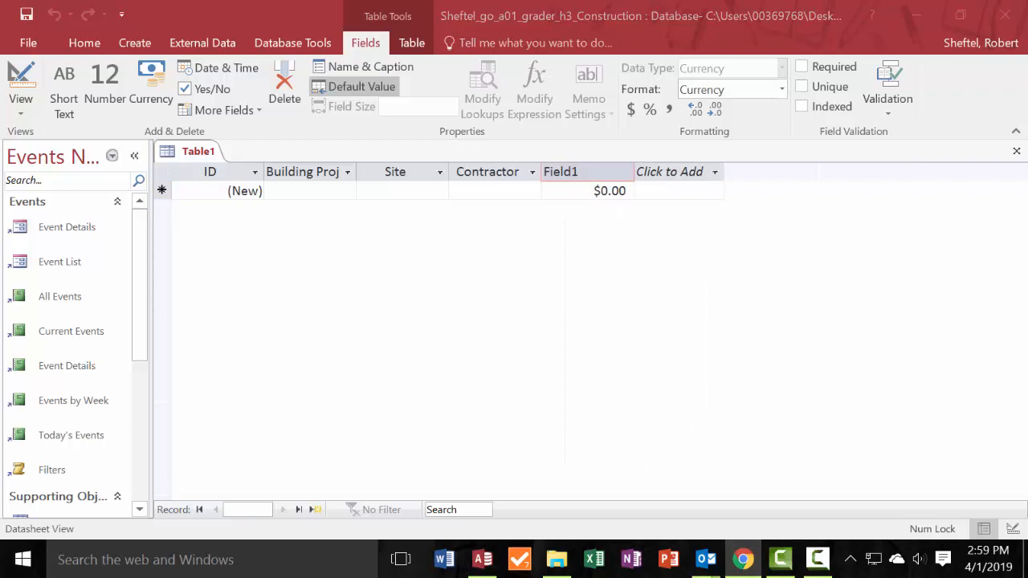
pyautogui.doubleClick(591, 173)
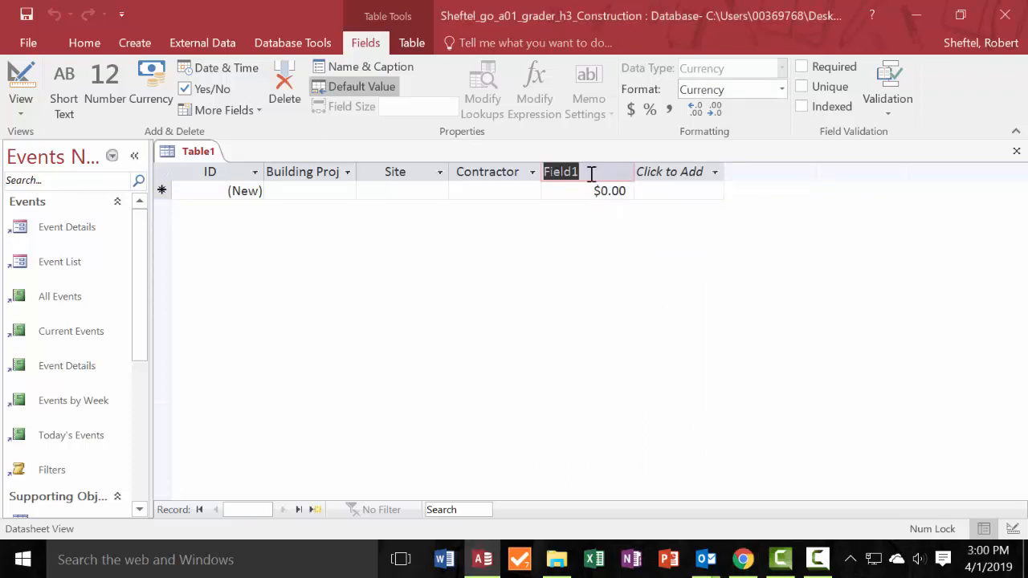
pyautogui.write('Budget Amount')
pyautogui.press('Return')
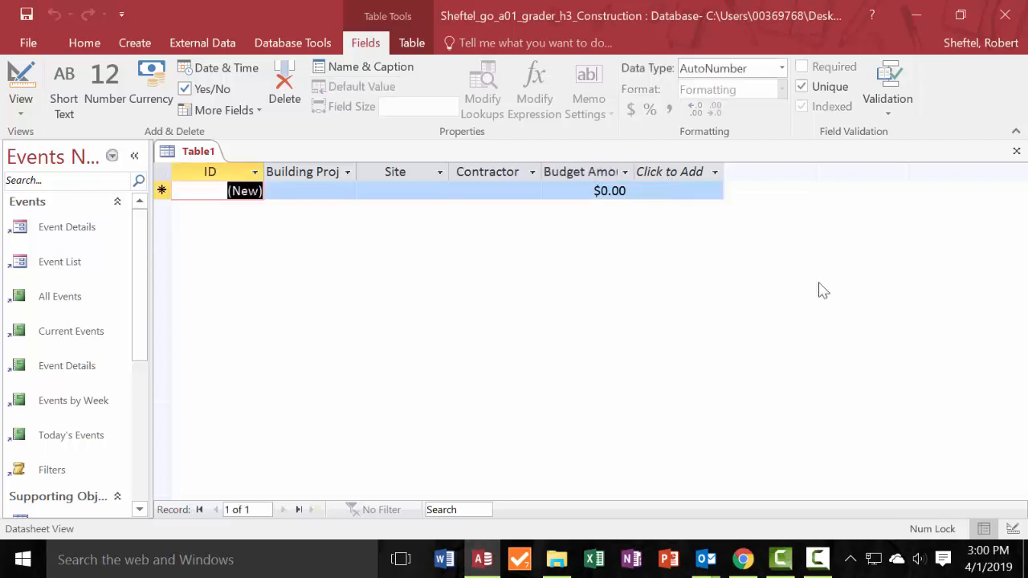
pyautogui.hotkey('alt', 'Tab')
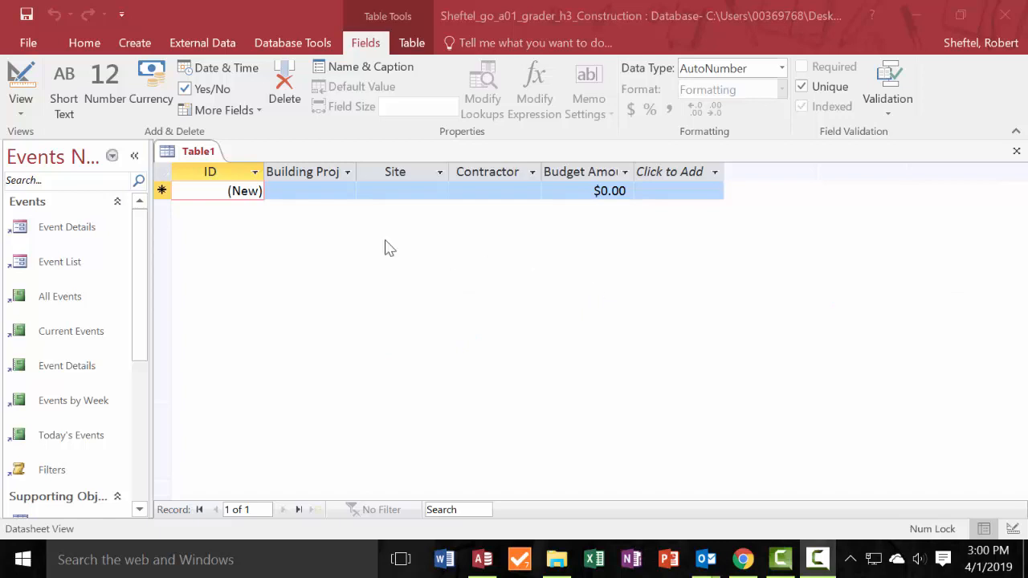
pyautogui.click(254, 172)
pyautogui.click(245, 191)
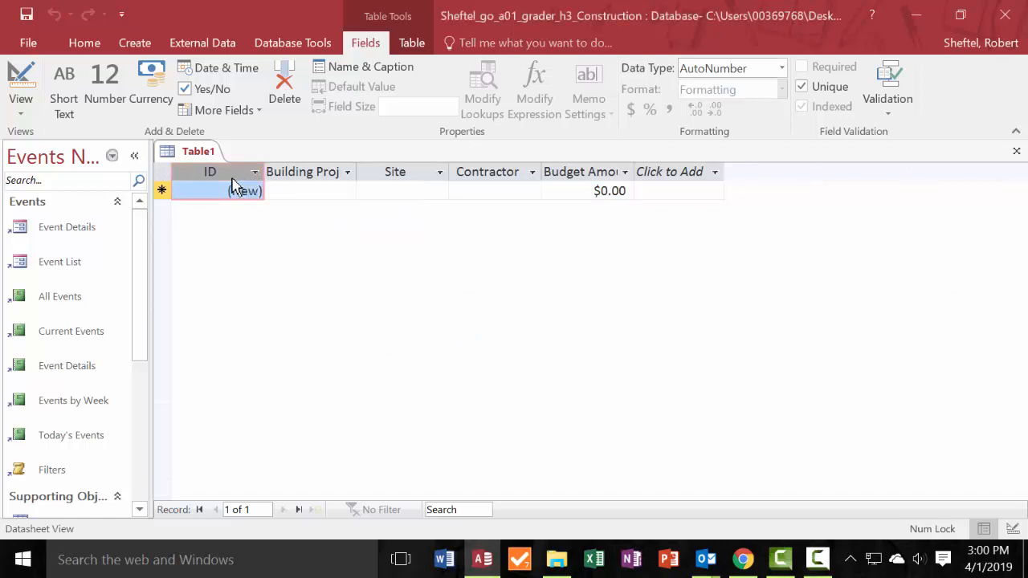
pyautogui.click(255, 171)
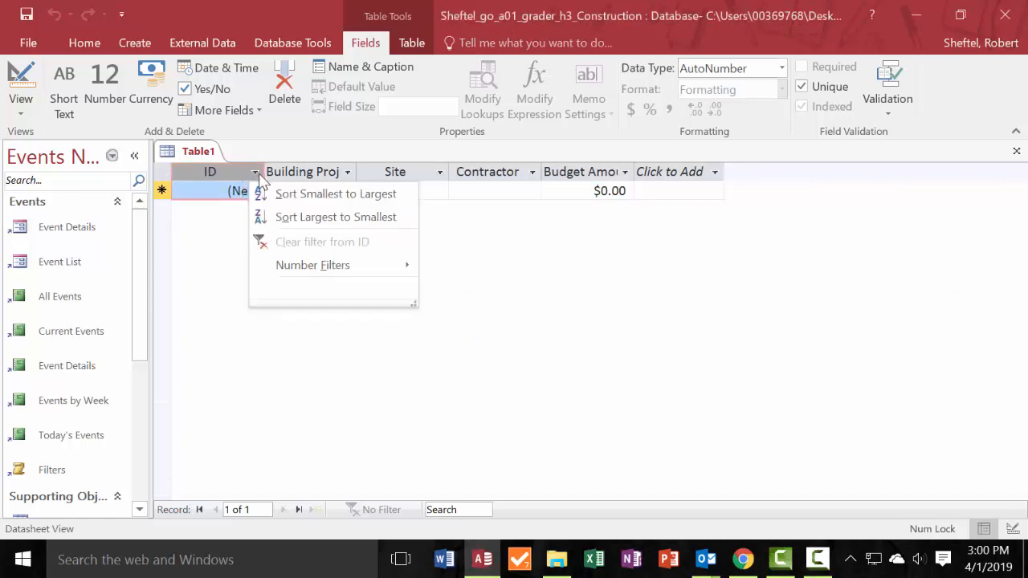
pyautogui.hotkey('alt', 'Tab')
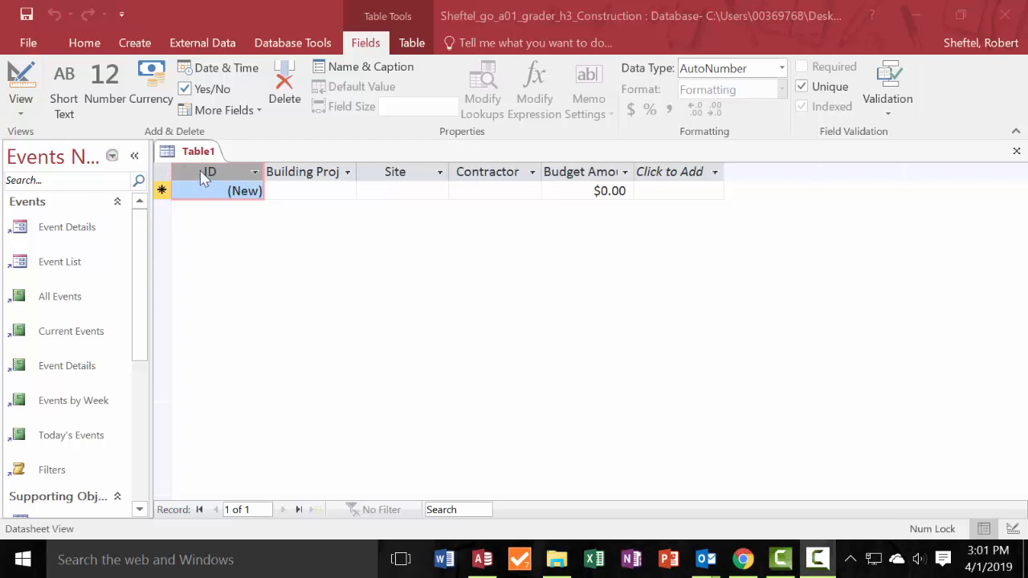
pyautogui.click(21, 113)
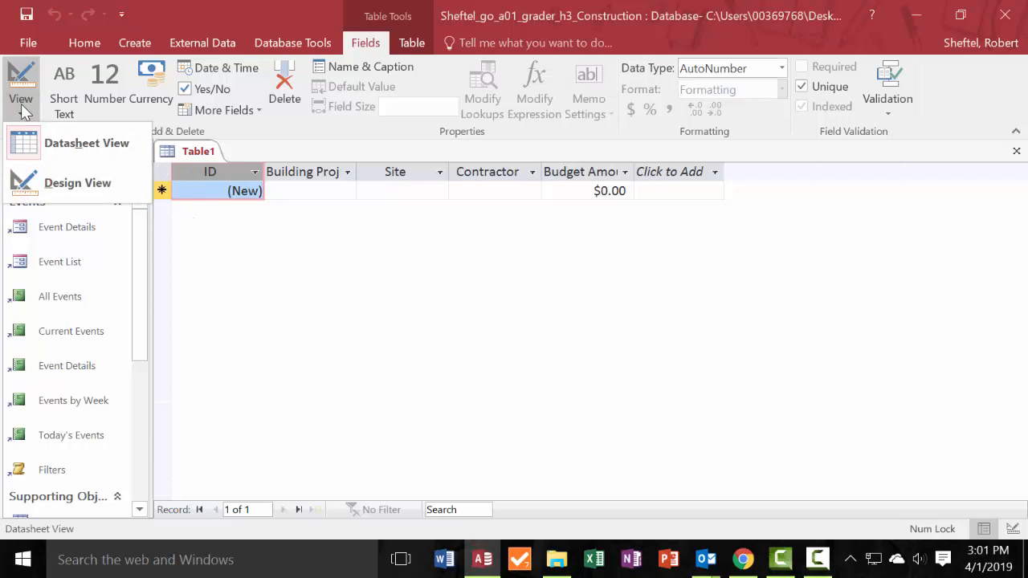
pyautogui.click(102, 184)
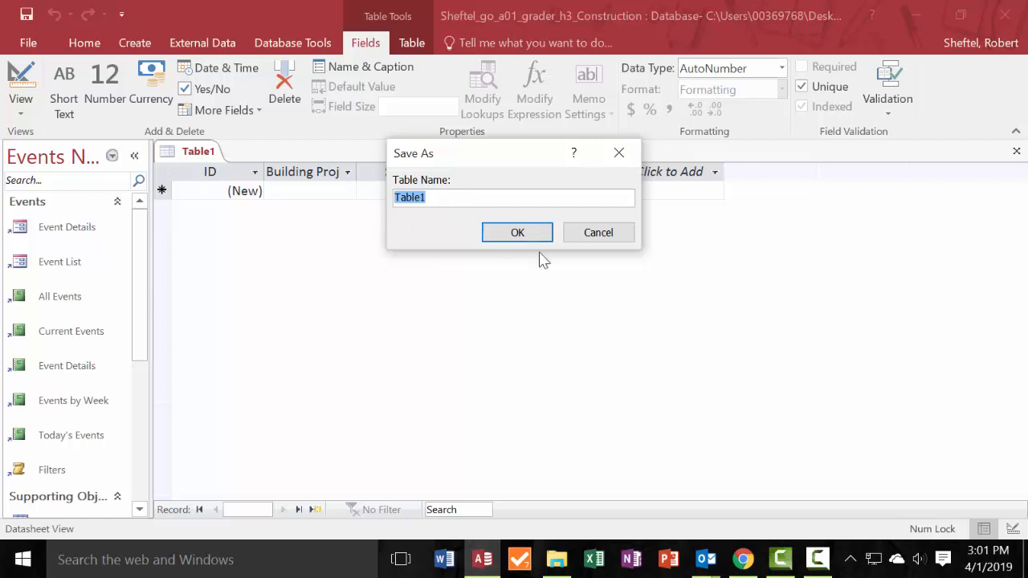
pyautogui.press('Return')
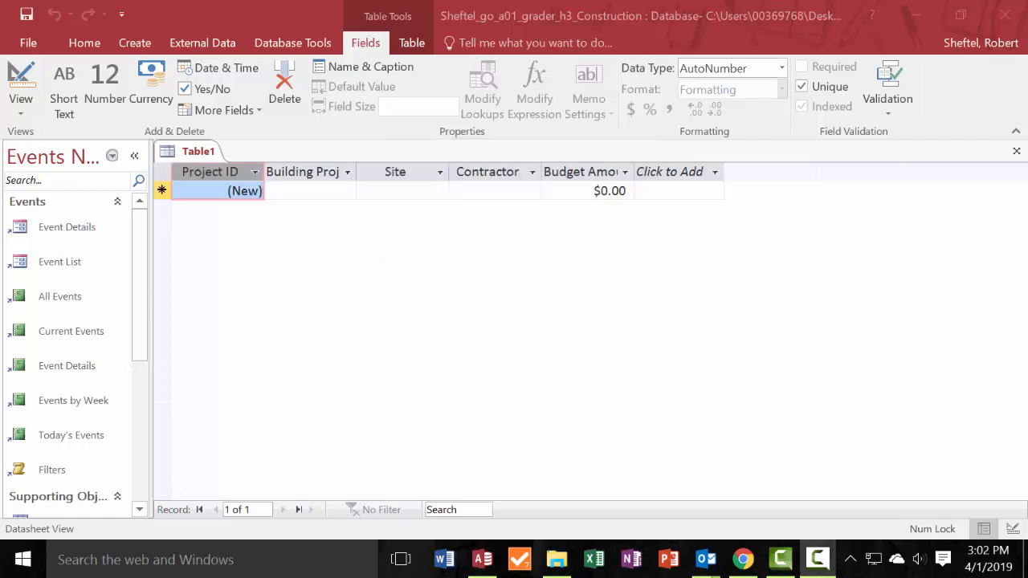
pyautogui.doubleClick(215, 172)
pyautogui.click(231, 170)
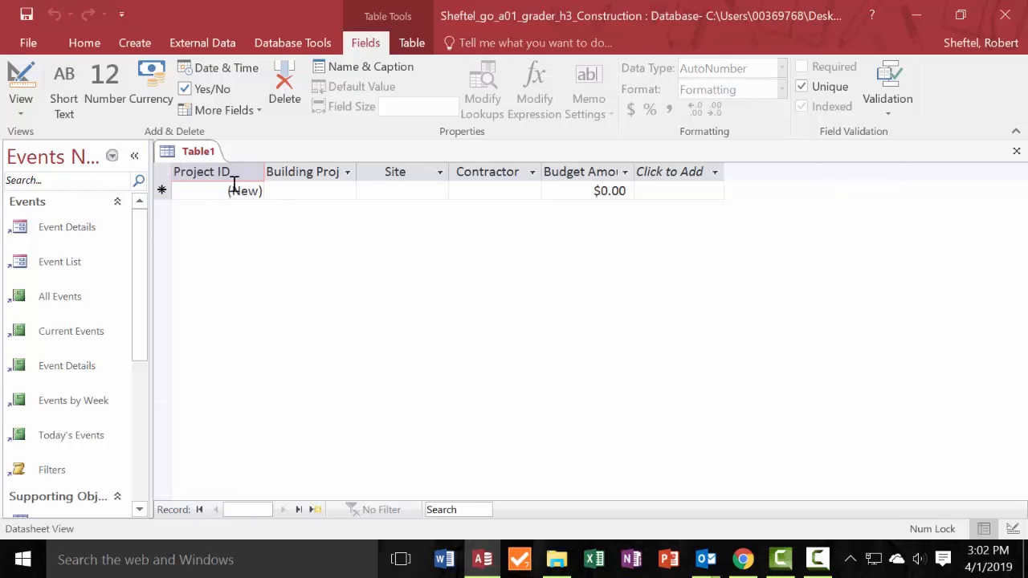
pyautogui.moveTo(235, 171); pyautogui.dragTo(167, 168)
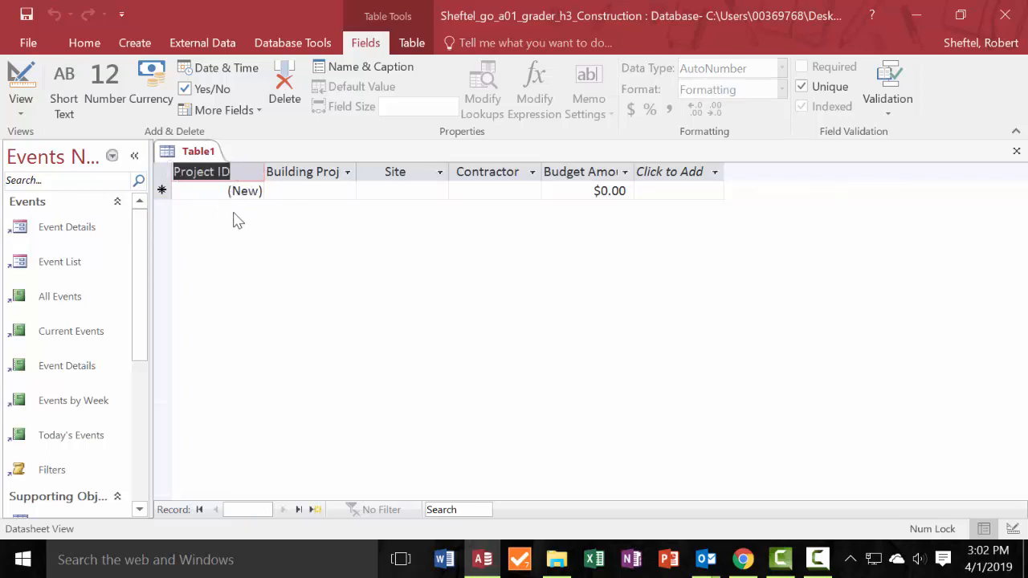
pyautogui.click(325, 188)
pyautogui.click(222, 172)
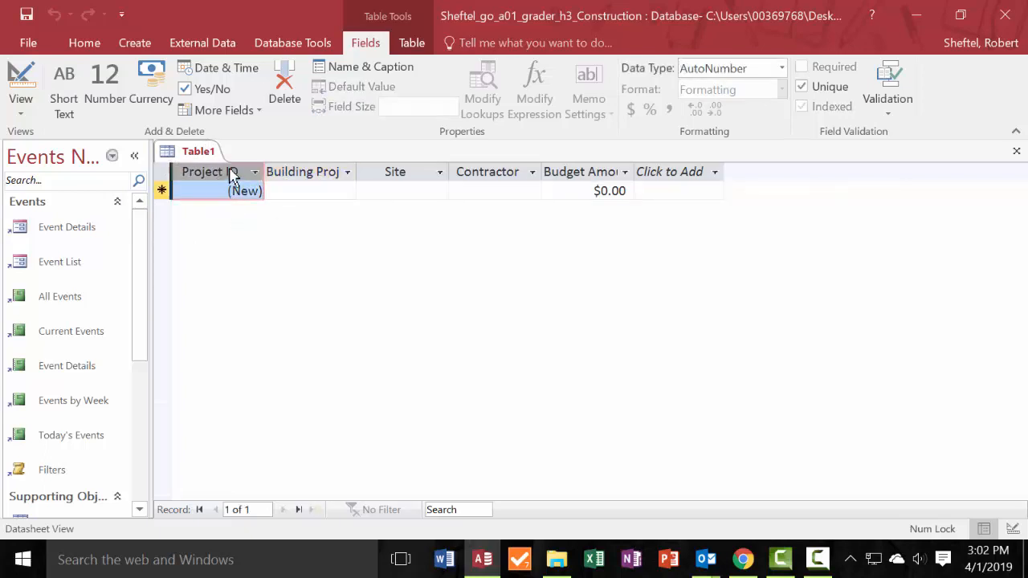
pyautogui.doubleClick(233, 171)
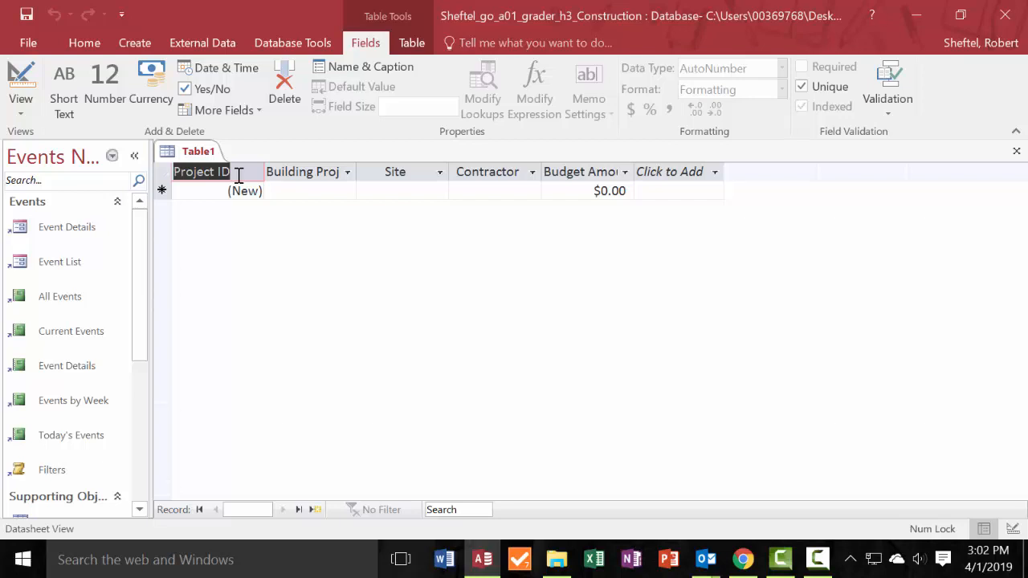
pyautogui.click(296, 193)
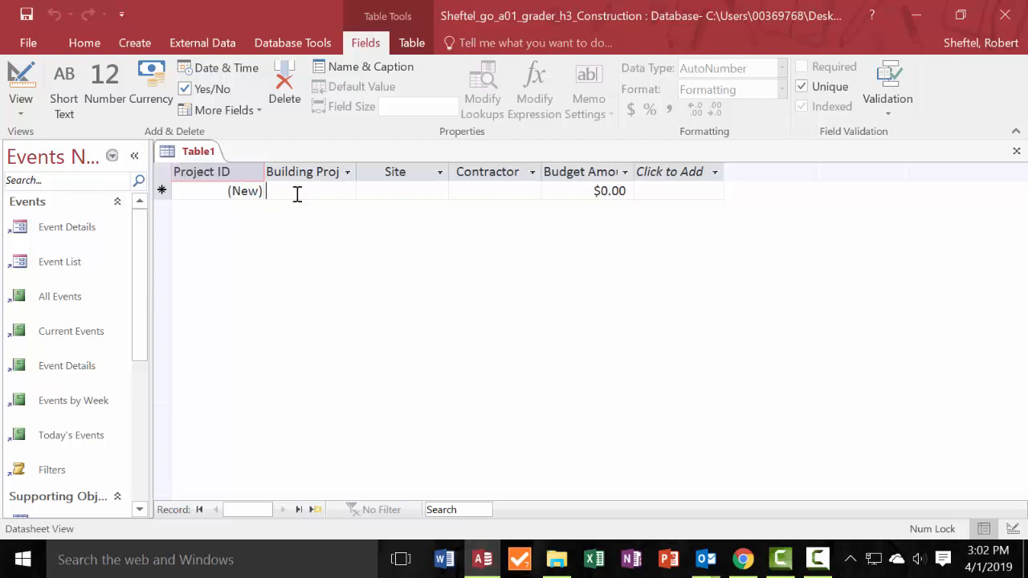
# Change the data type of the Project ID field to Short Text.
pyautogui.click(238, 172)
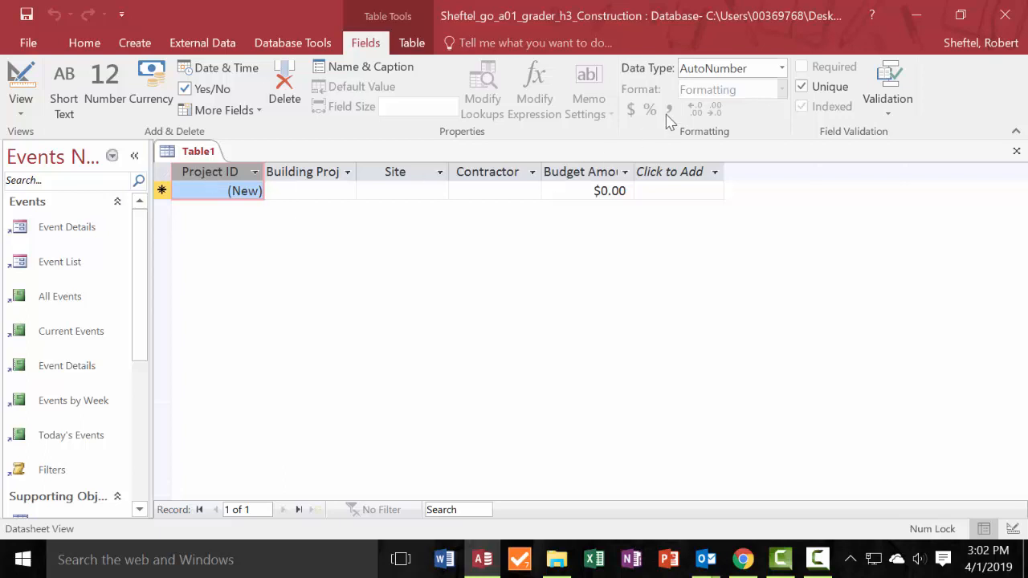
pyautogui.click(782, 68)
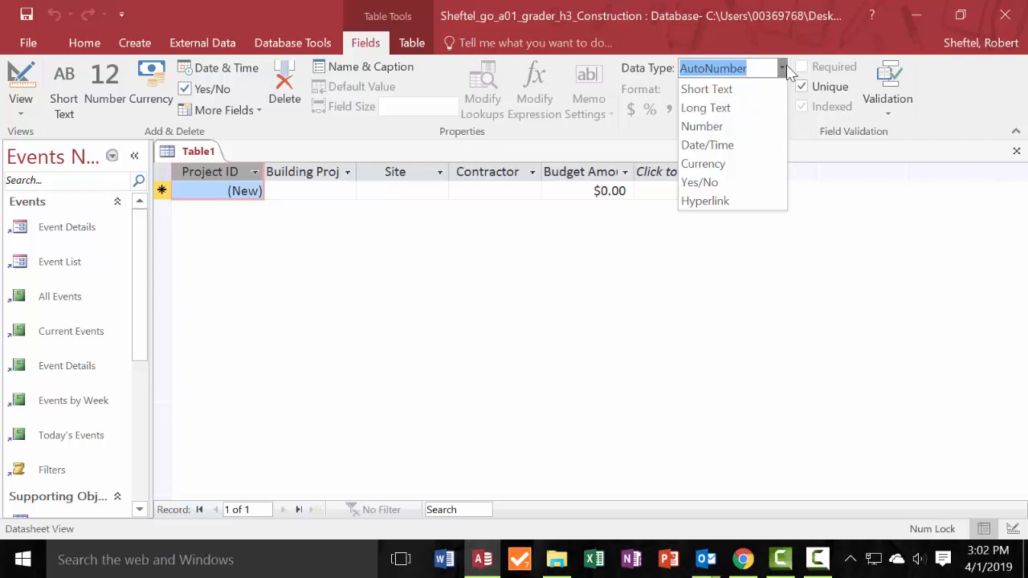
pyautogui.click(707, 89)
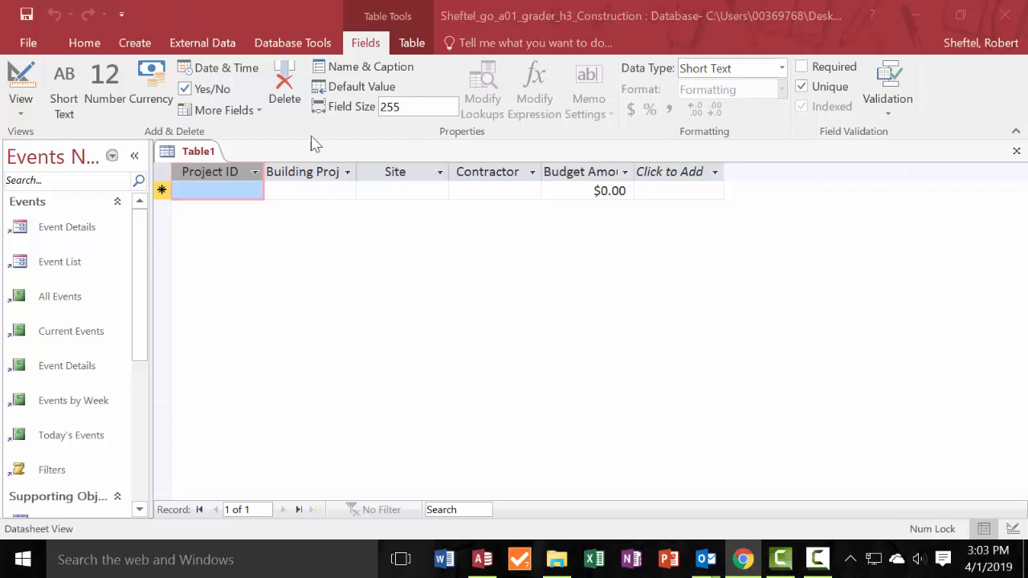
# Enter P-356 as the Project ID of the first record.
pyautogui.click(240, 188)
pyautogui.write('Budget Amount')
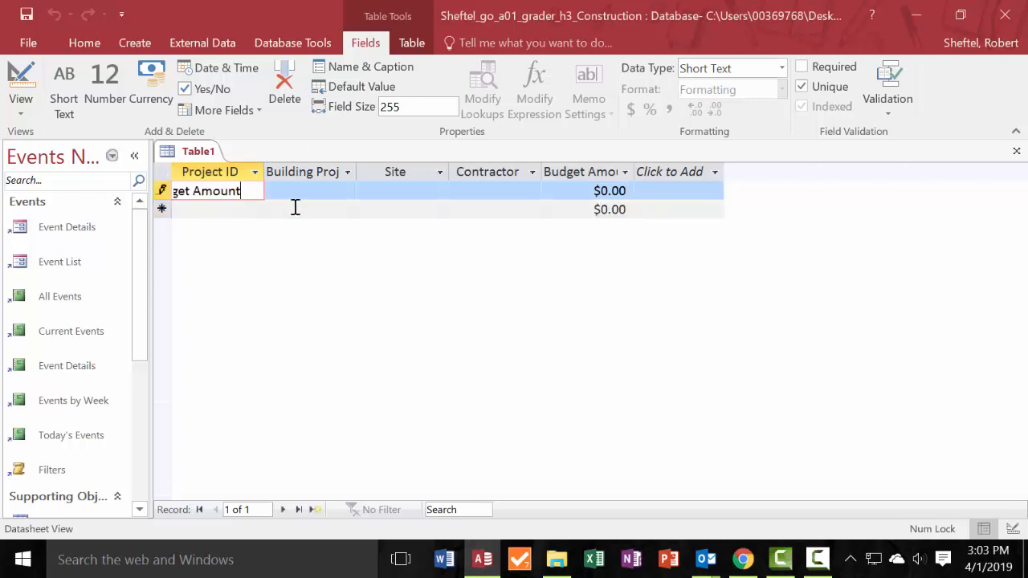
pyautogui.hotkey('ctrl', 'z')
pyautogui.write('P-356')
pyautogui.press('Tab')
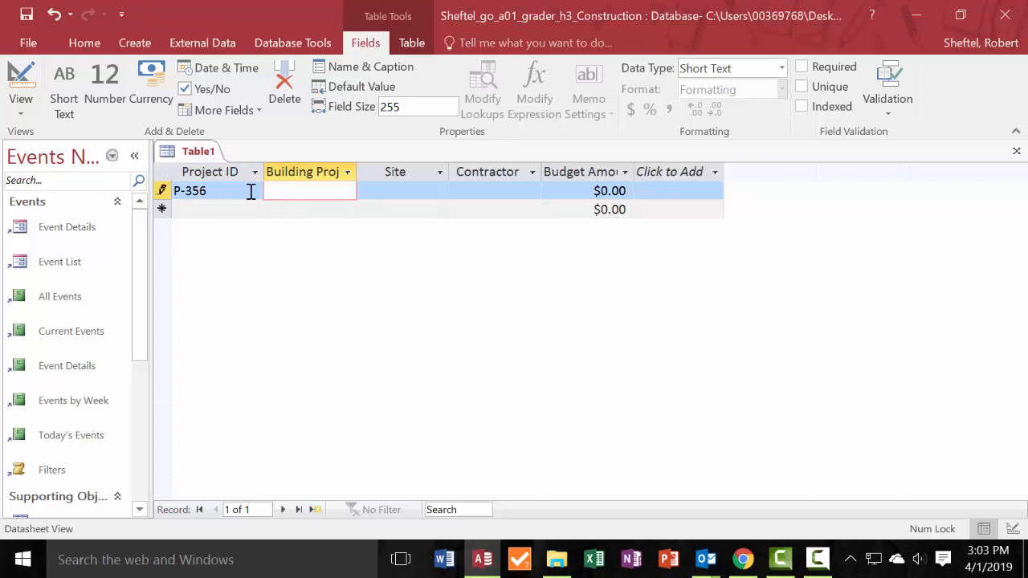
# Enter Student Center, 3-story as the Building Project of record P-356.
pyautogui.write('D')
pyautogui.press('BackSpace')
pyautogui.write('stude')
pyautogui.press('BackSpace')
pyautogui.press('BackSpace')
pyautogui.press('BackSpace')
pyautogui.press('BackSpace')
pyautogui.press('BackSpace')
pyautogui.write('Student Center')
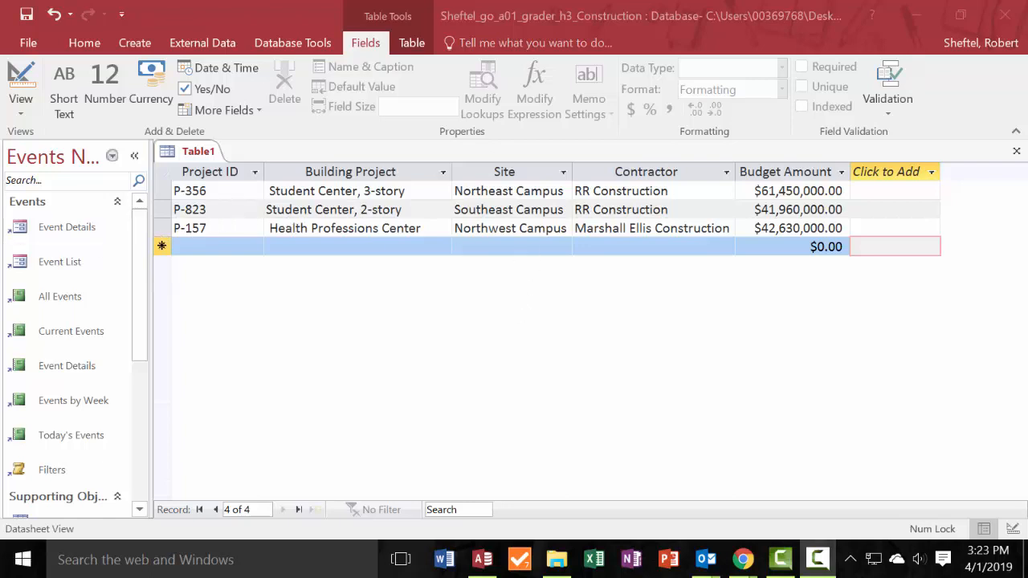
# Examine the Projects table and Projects Query pages in the homework solution PDF in Chrome.
pyautogui.moveTo(0, 65); pyautogui.dragTo(646, 200)
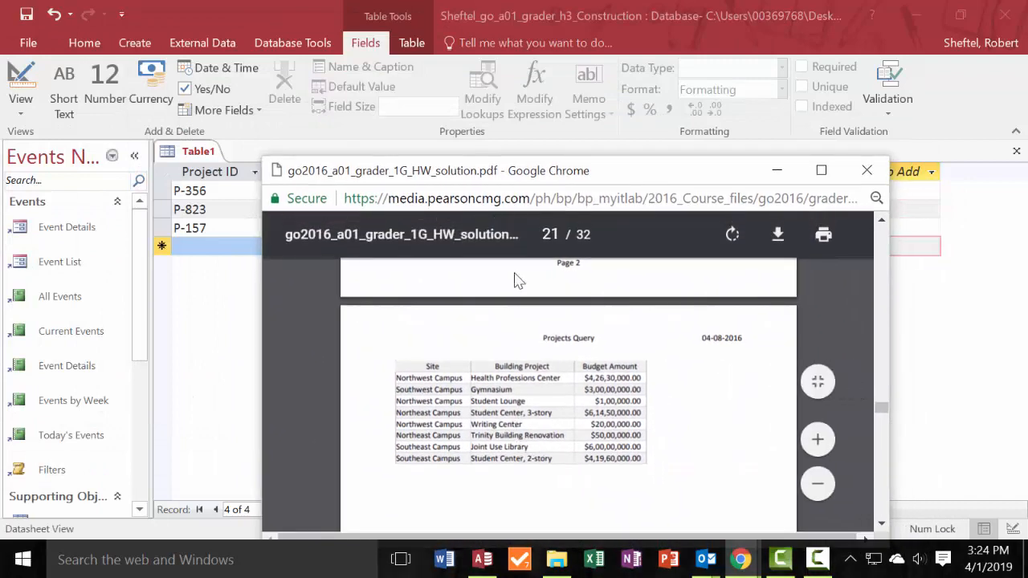
pyautogui.moveTo(549, 181); pyautogui.dragTo(560, 227)
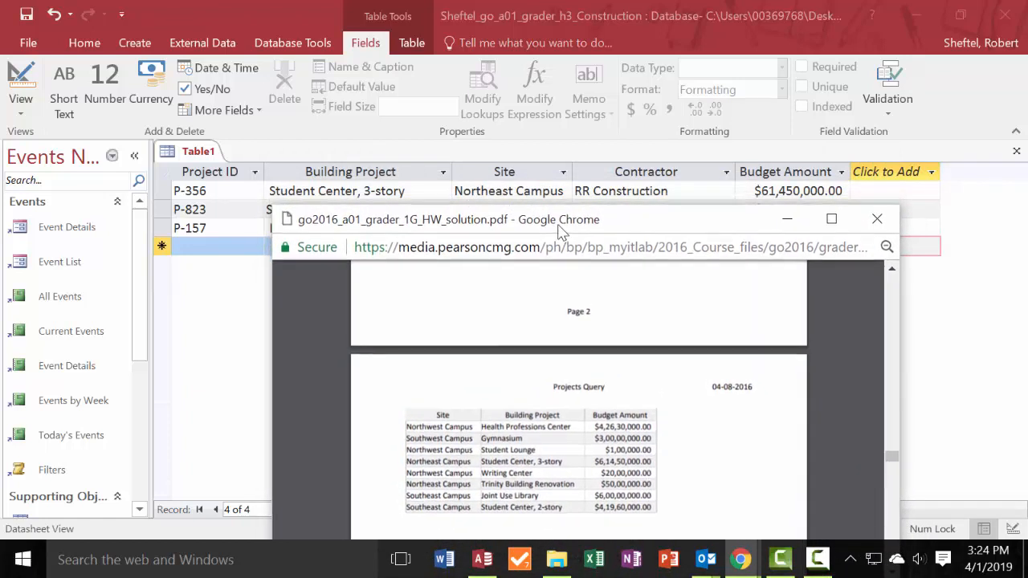
pyautogui.scroll(5, 471, 383)
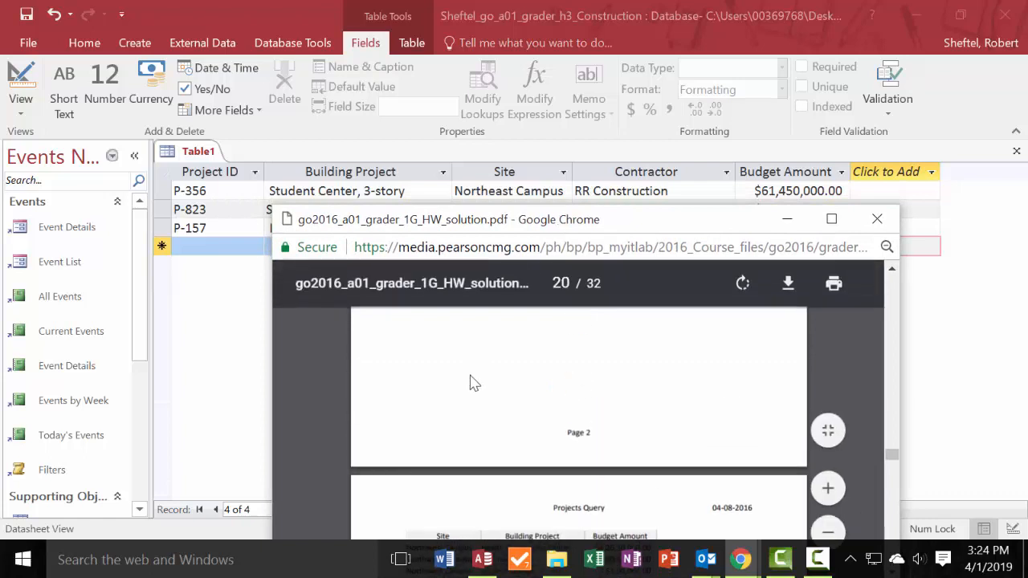
pyautogui.scroll(8, 555, 434)
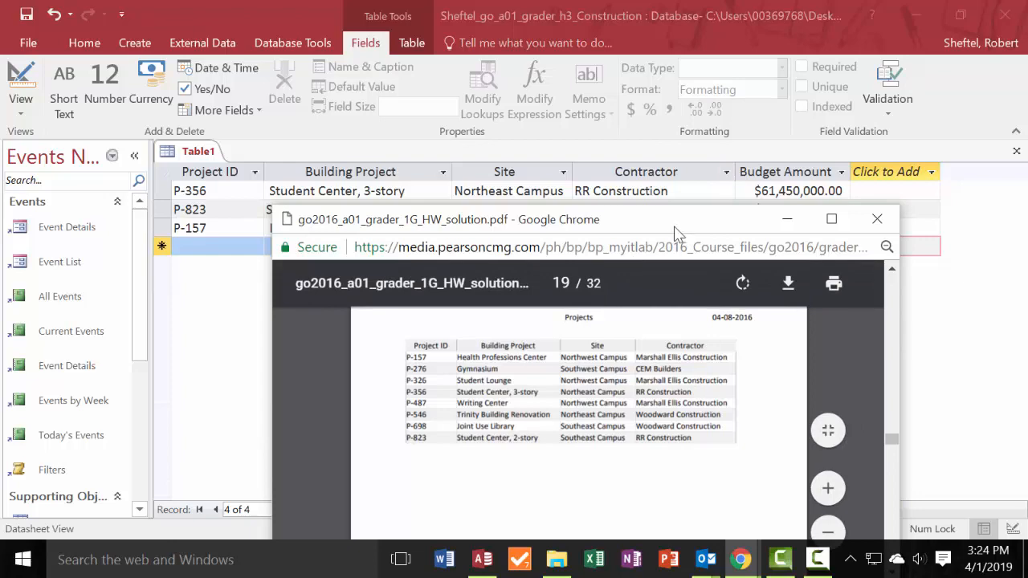
pyautogui.moveTo(674, 226); pyautogui.dragTo(0, 197)
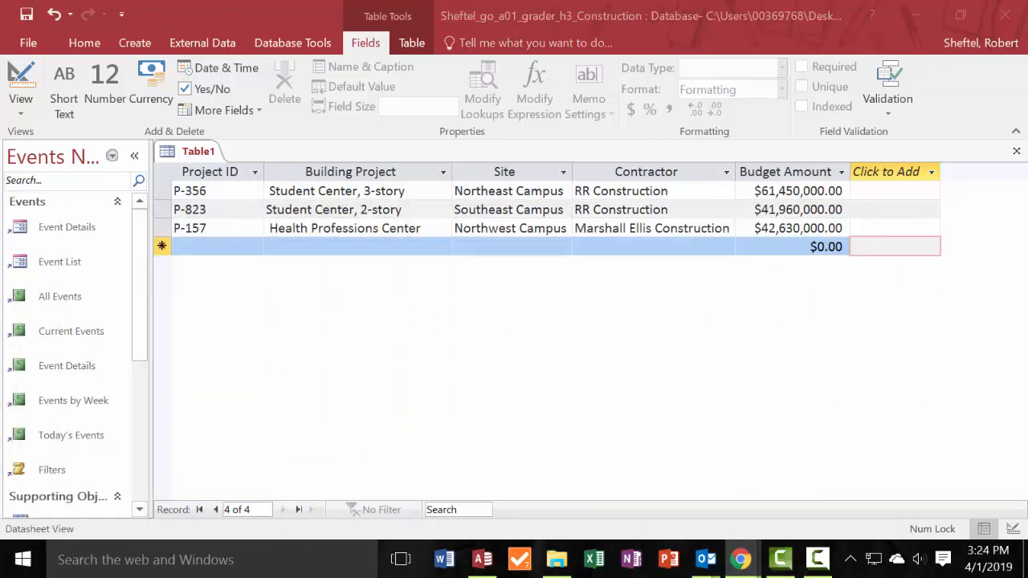
# Save the table with the name Projects.
pyautogui.click(206, 156)
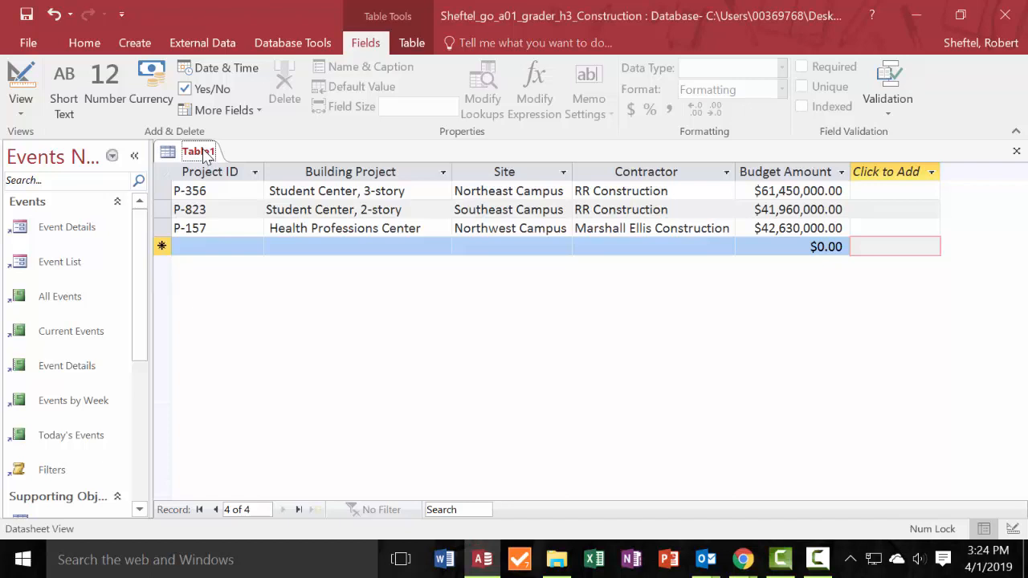
pyautogui.hotkey('ctrl', 's')
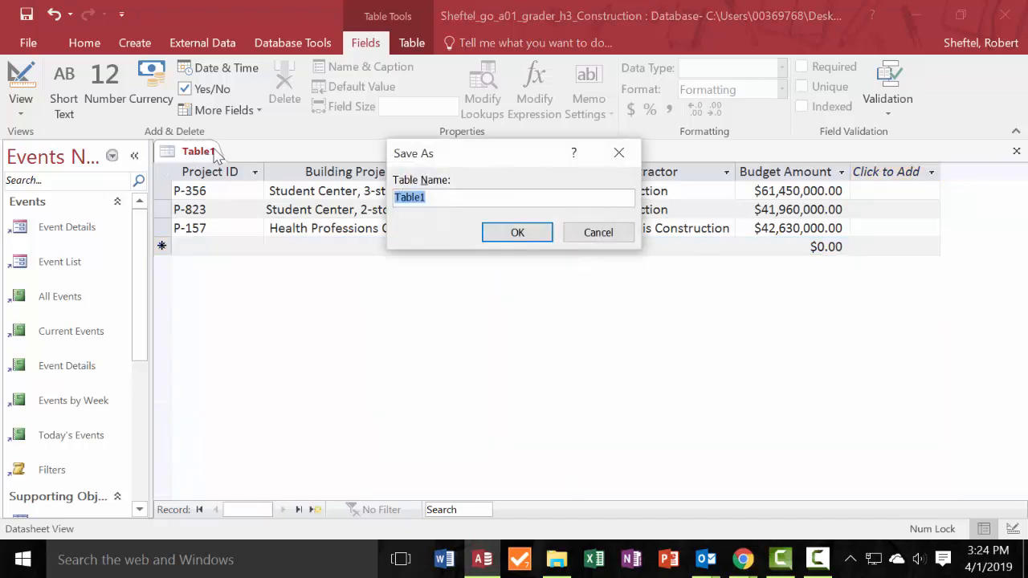
pyautogui.write('Projects')
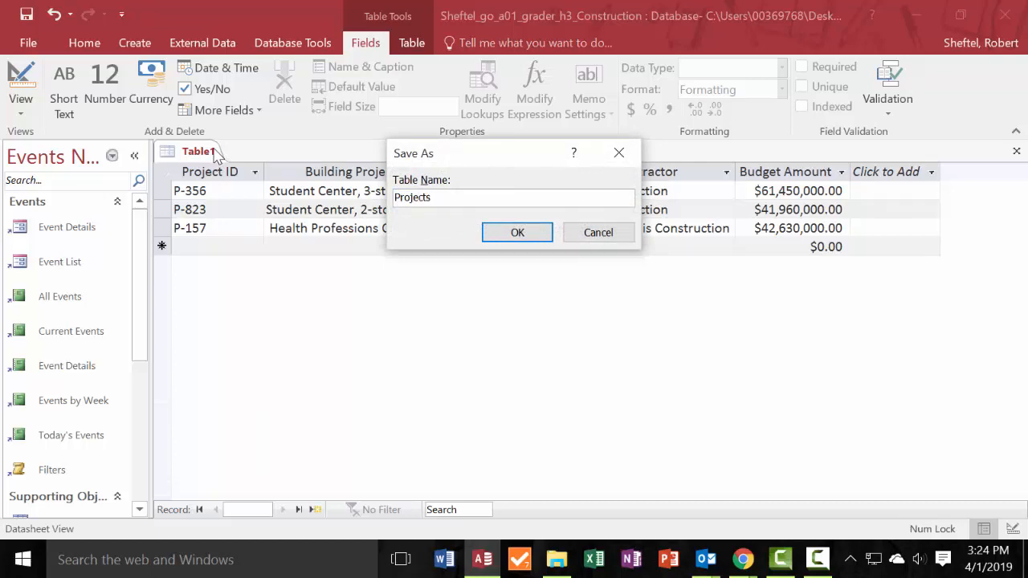
pyautogui.click(521, 233)
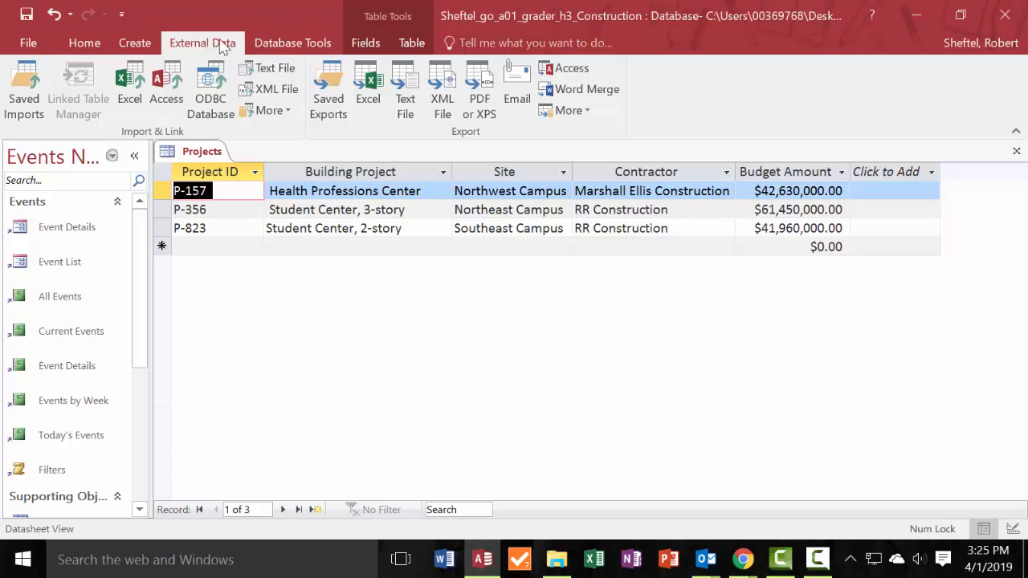
# Start an Excel spreadsheet import and set it to append a copy of the records to the Projects table.
pyautogui.click(131, 88)
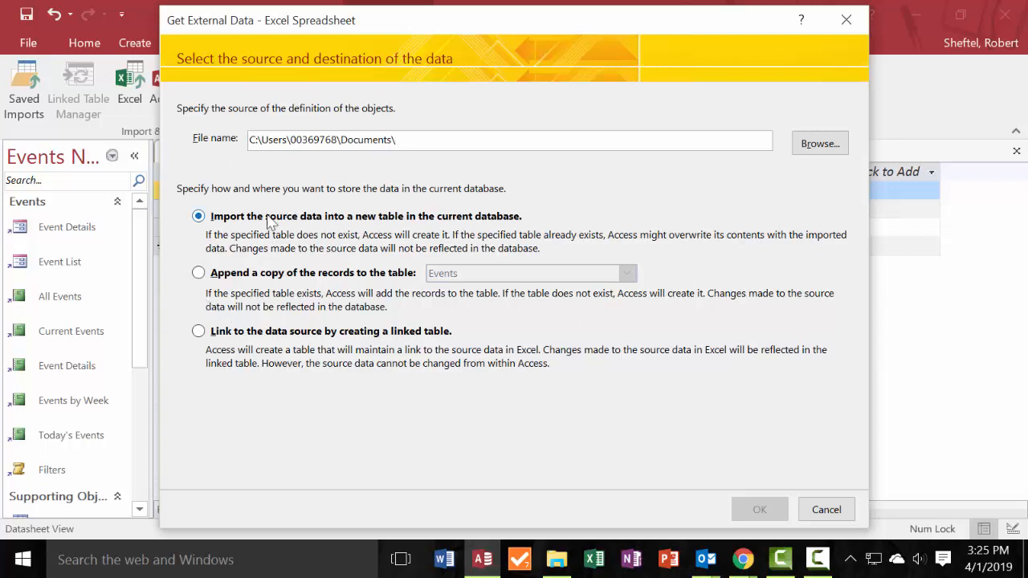
pyautogui.click(199, 274)
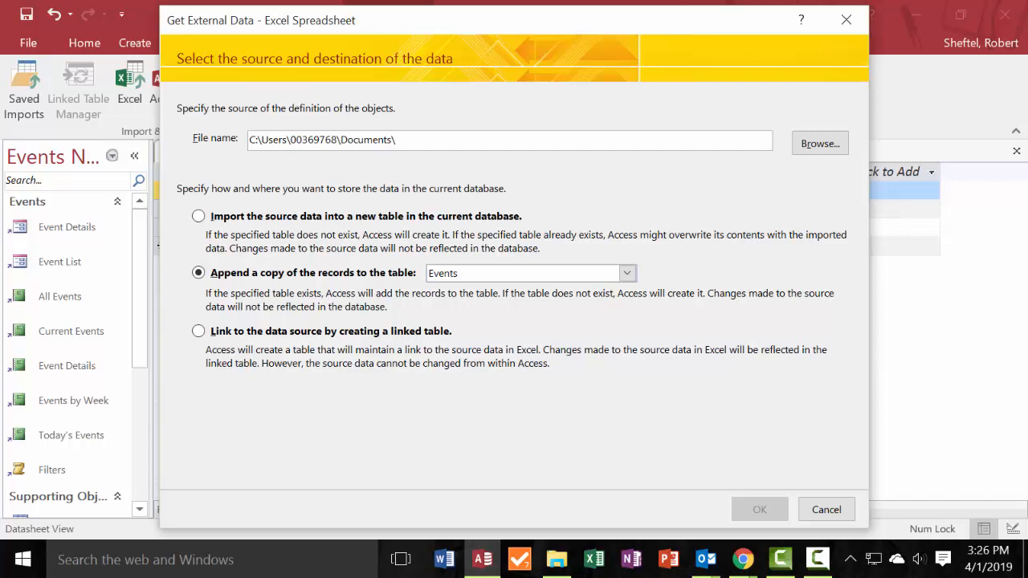
pyautogui.click(627, 274)
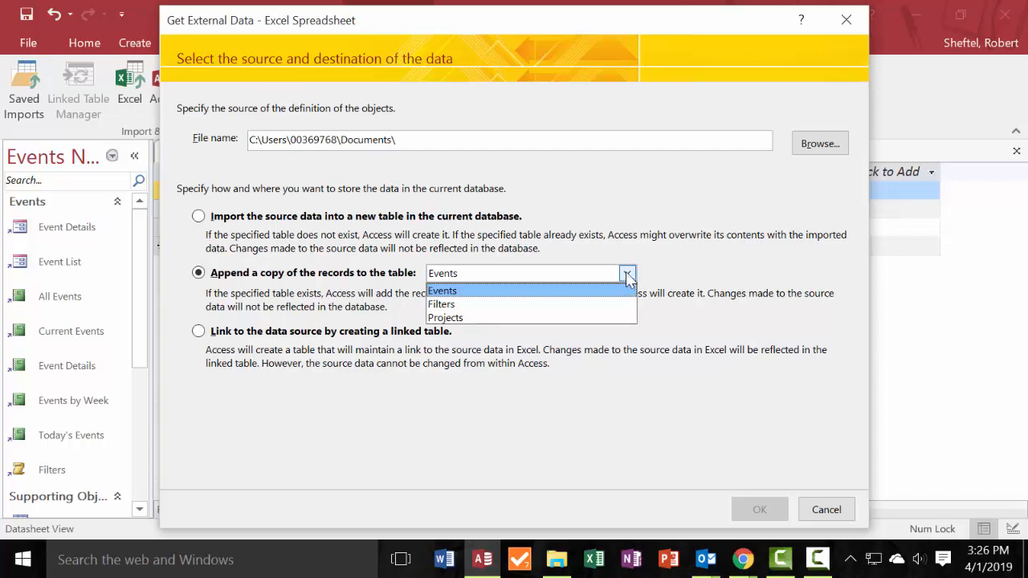
pyautogui.click(546, 318)
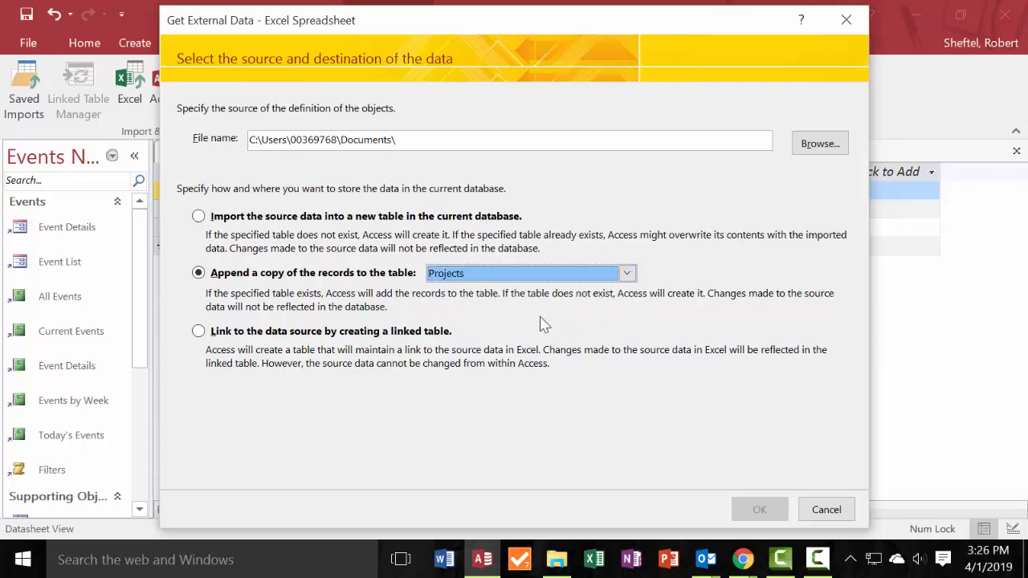
pyautogui.click(438, 145)
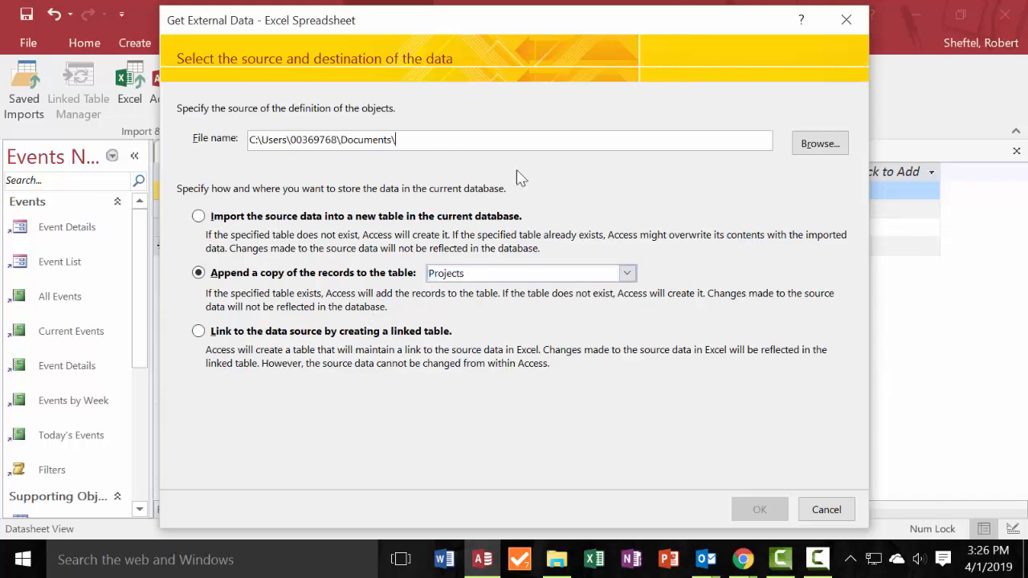
pyautogui.click(819, 144)
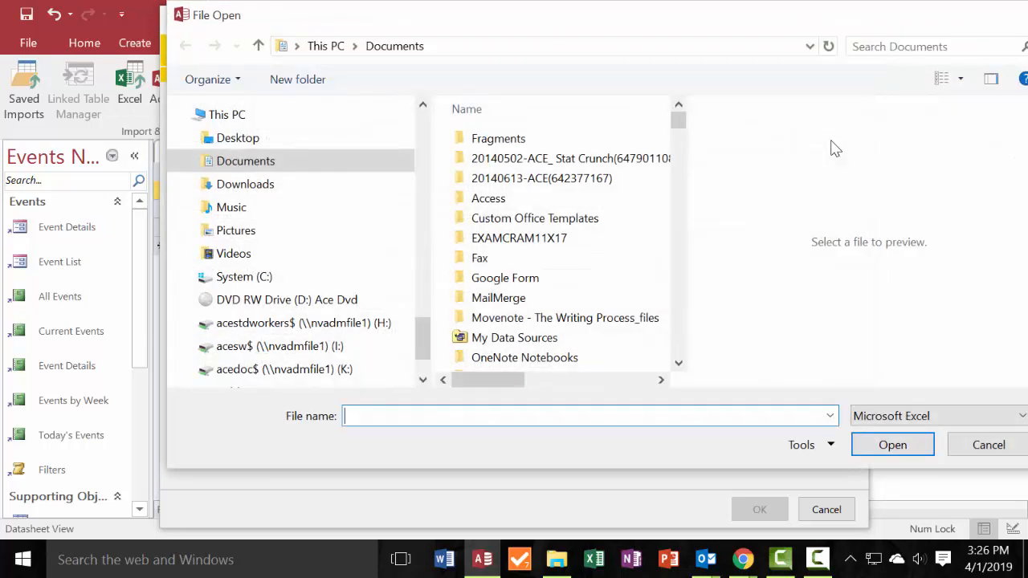
pyautogui.click(236, 183)
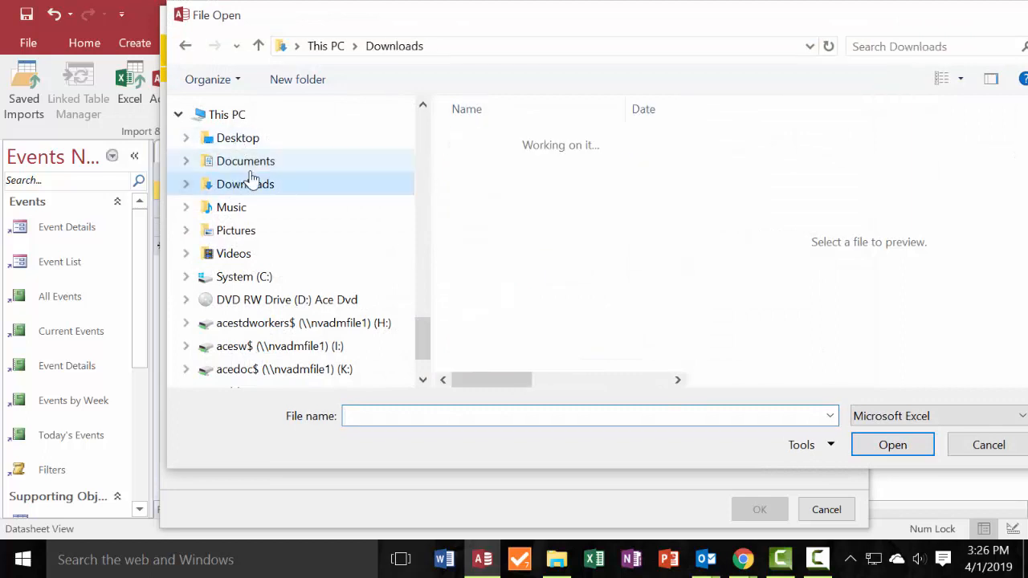
pyautogui.click(518, 119)
pyautogui.click(518, 119)
pyautogui.scroll(-1, 574, 201)
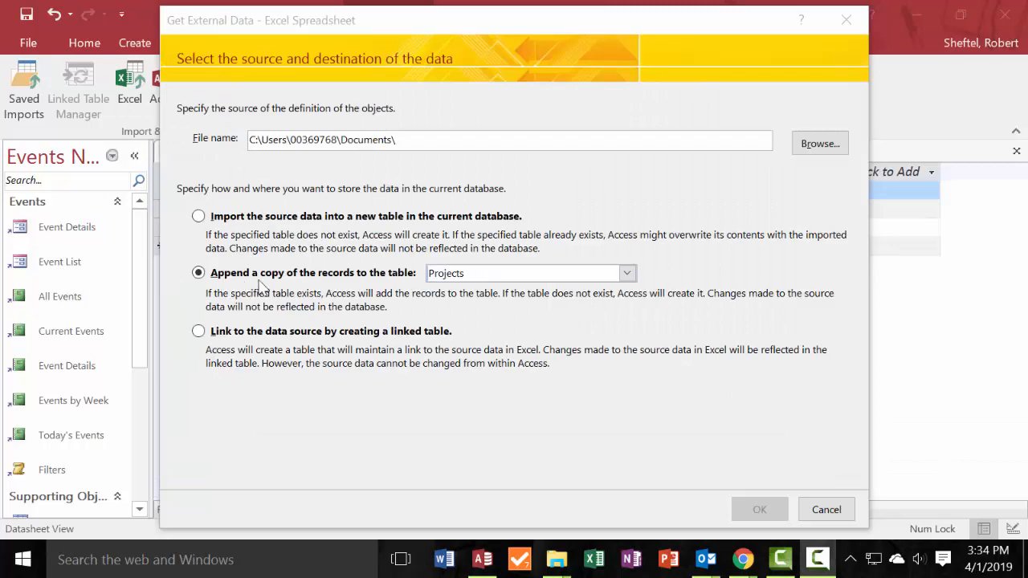
# Use go_a01_grader_h3_Projects.xlsx from the Desktop as the import source, saving and closing the open Projects table.
pyautogui.click(820, 145)
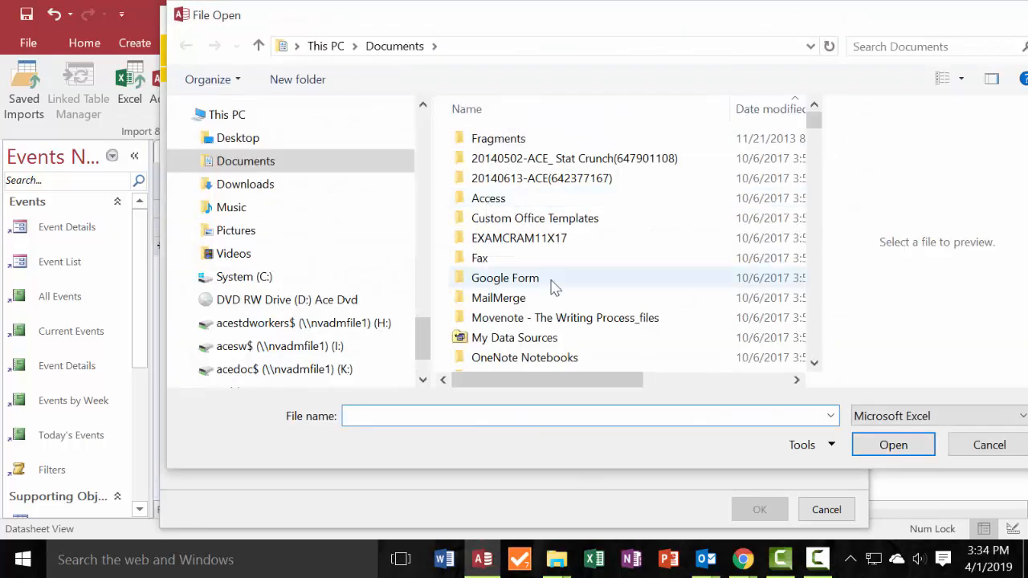
pyautogui.click(238, 138)
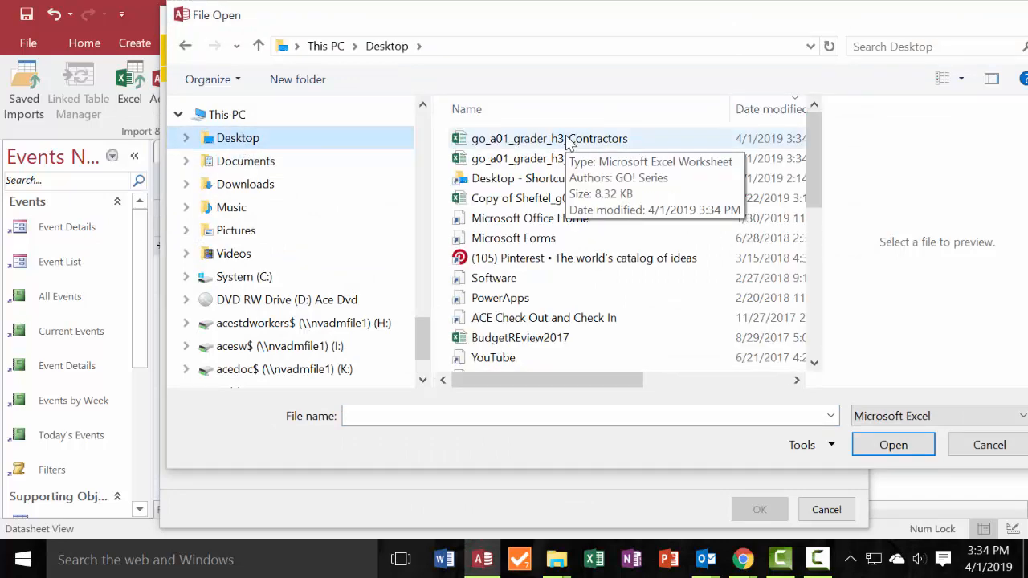
pyautogui.doubleClick(545, 158)
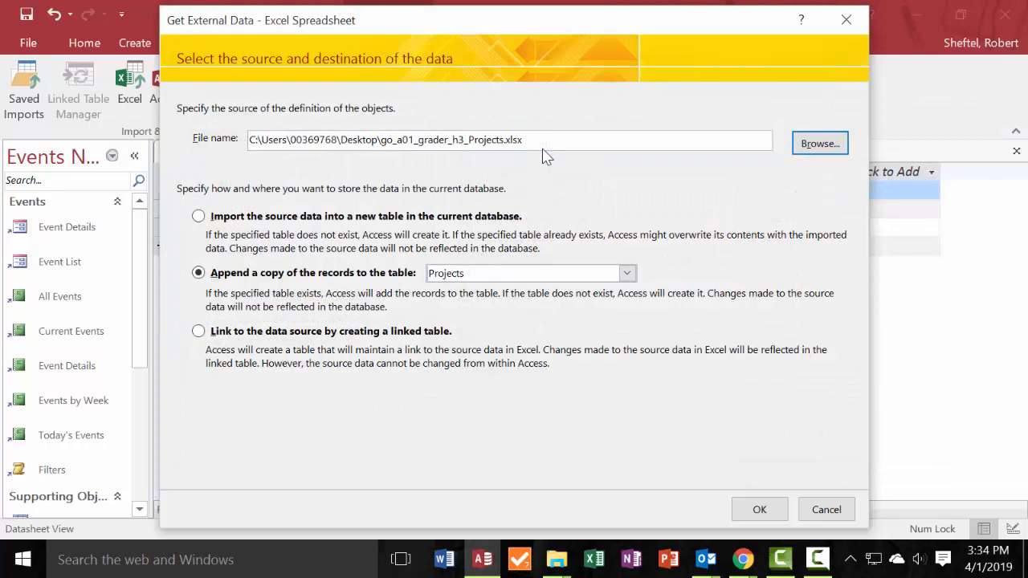
pyautogui.click(760, 511)
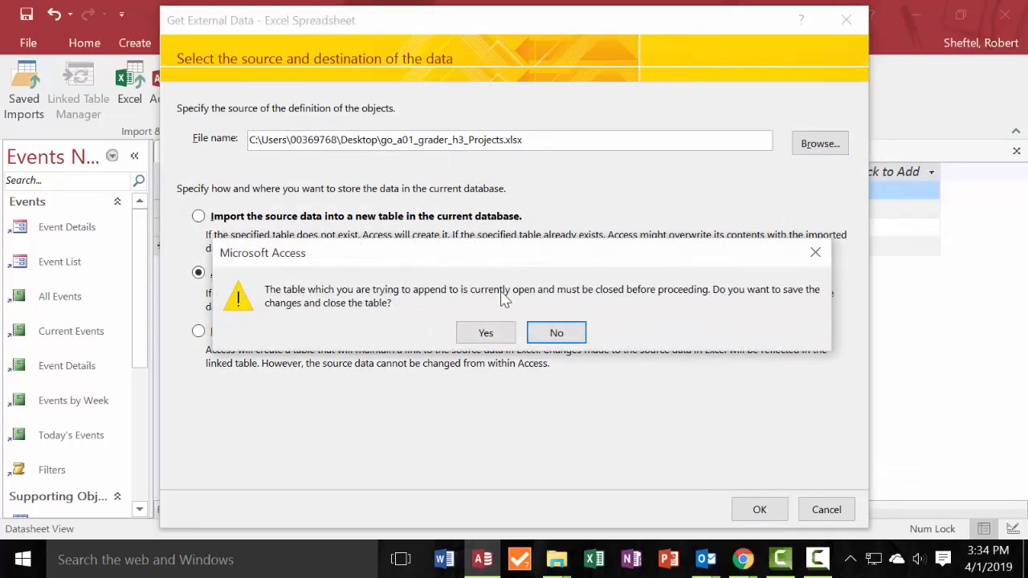
pyautogui.click(486, 335)
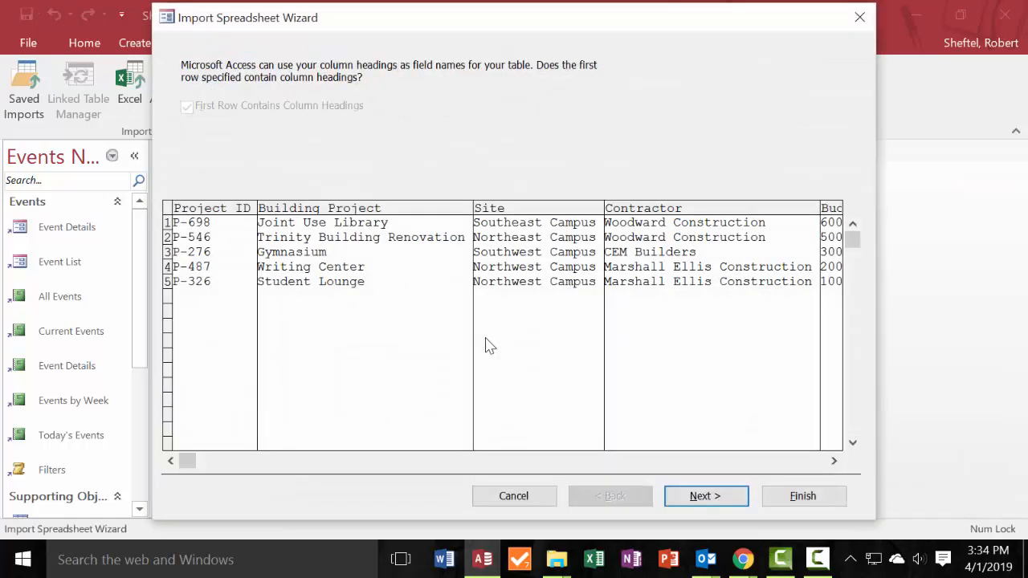
# Finish appending the spreadsheet rows to the Projects table without table analysis or saved import steps.
pyautogui.moveTo(506, 23); pyautogui.dragTo(567, 8)
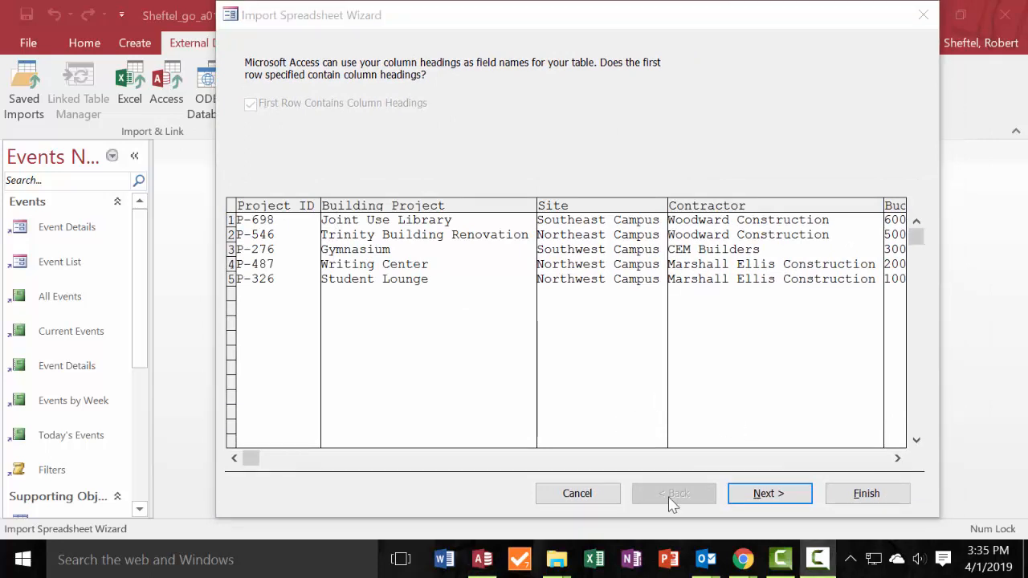
pyautogui.click(767, 494)
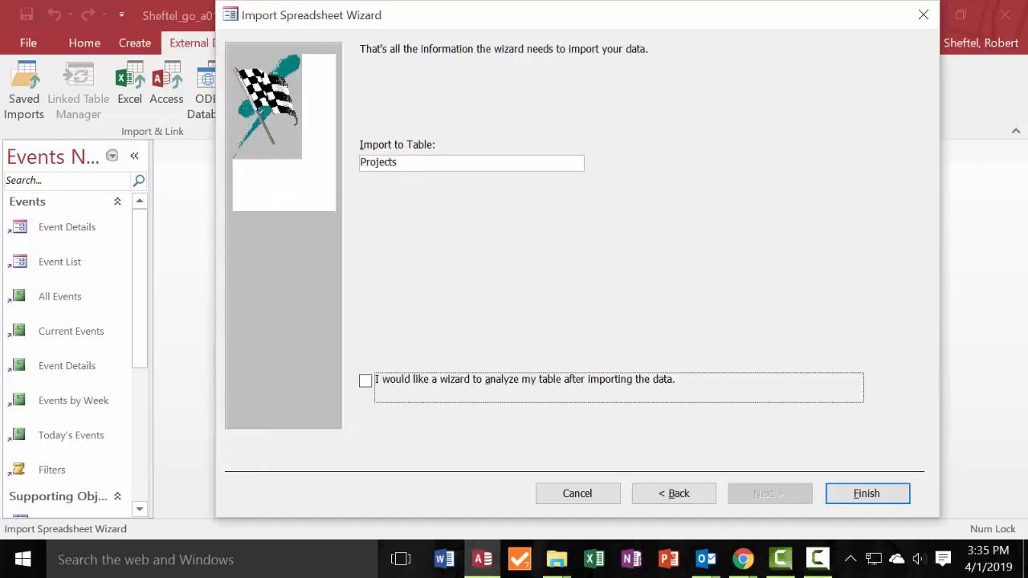
pyautogui.click(852, 496)
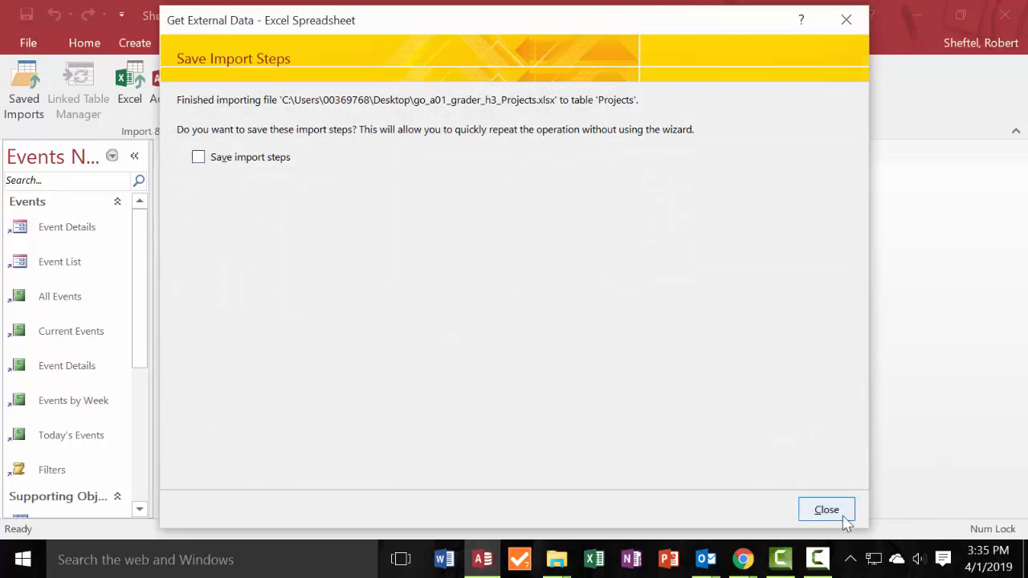
pyautogui.click(827, 511)
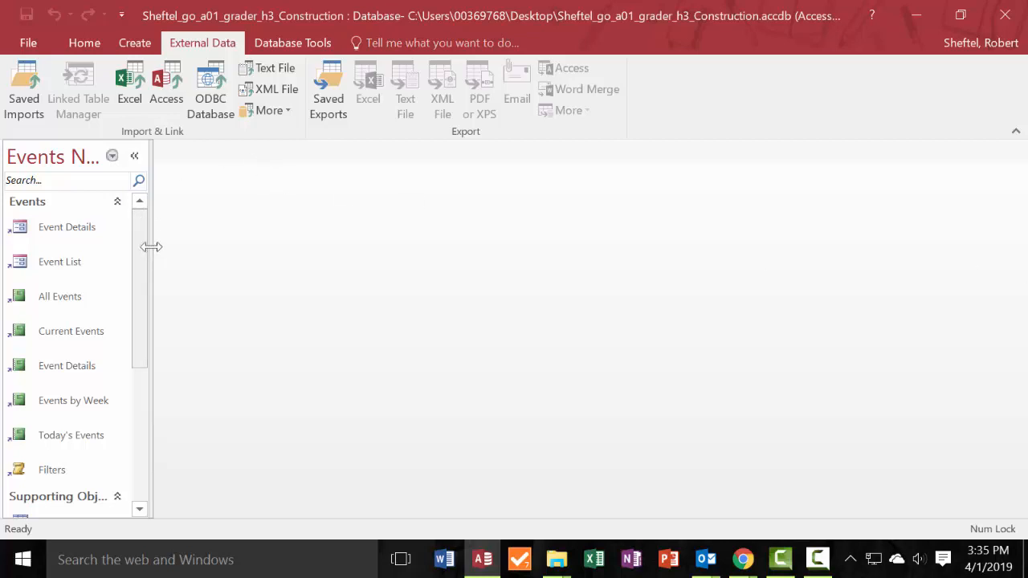
# Open the Projects table from the unassigned objects, with the navigation pane widened for finding it and collapsed for viewing.
pyautogui.moveTo(149, 246); pyautogui.dragTo(335, 271)
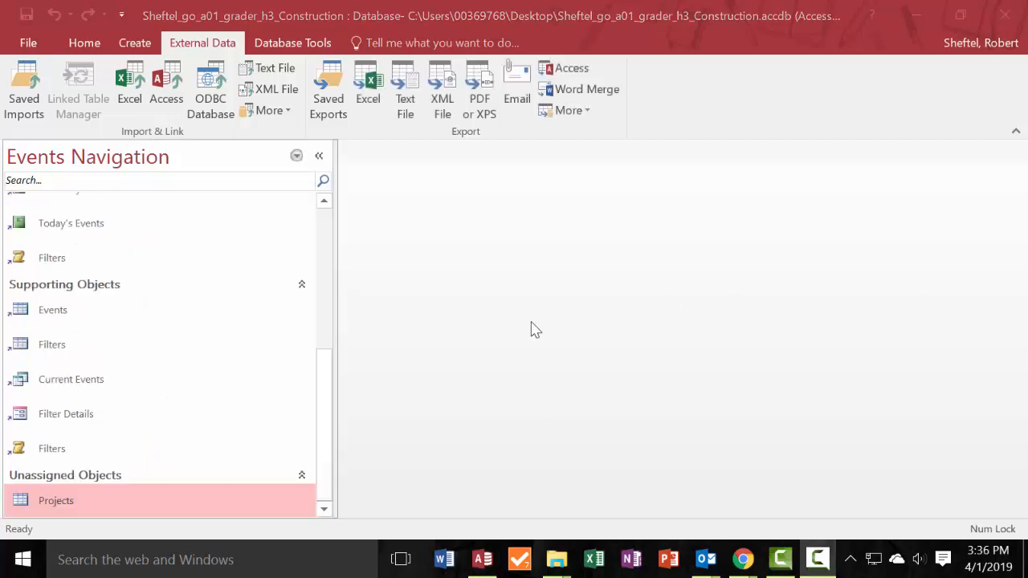
pyautogui.click(71, 494)
pyautogui.doubleClick(53, 505)
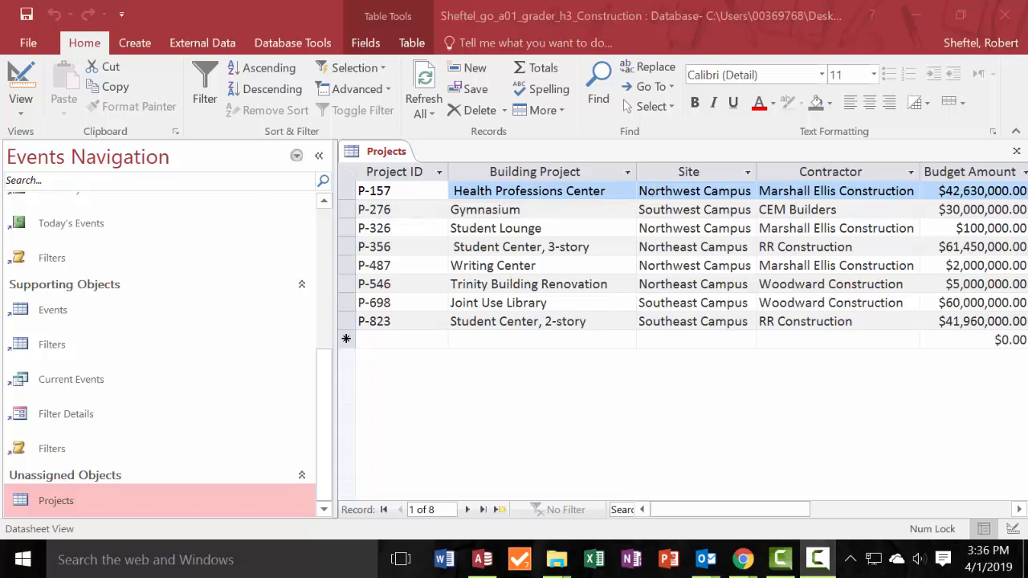
pyautogui.click(319, 155)
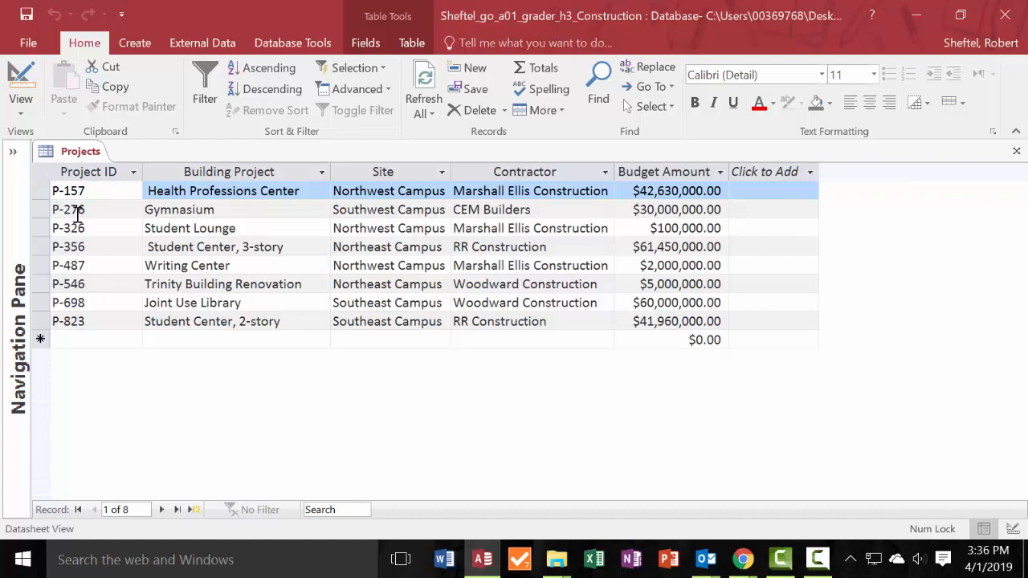
# Check the record count and the appended rows in the Projects table, and close the table.
pyautogui.click(130, 512)
pyautogui.press('Return')
pyautogui.click(201, 283)
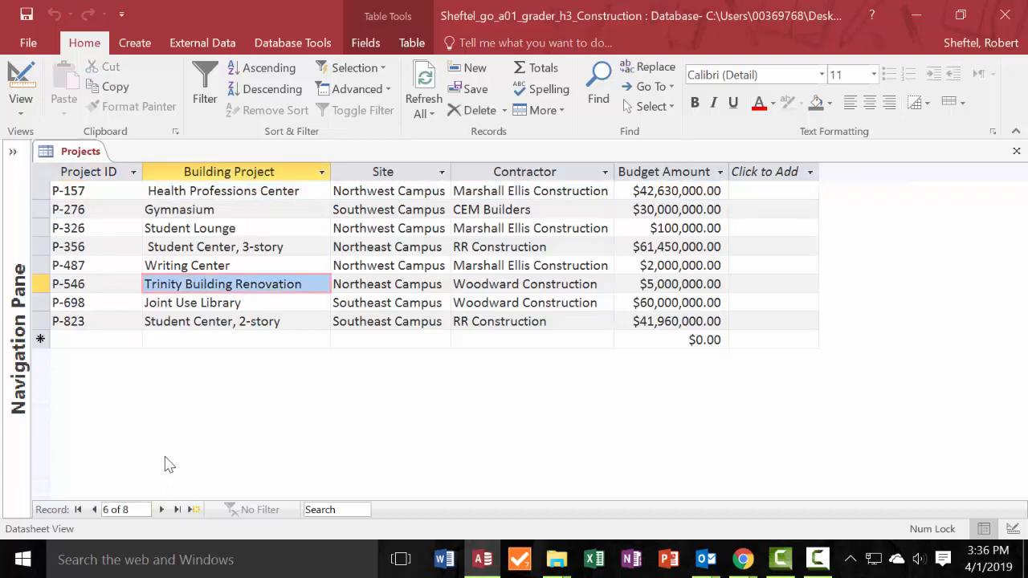
pyautogui.click(222, 304)
pyautogui.click(229, 321)
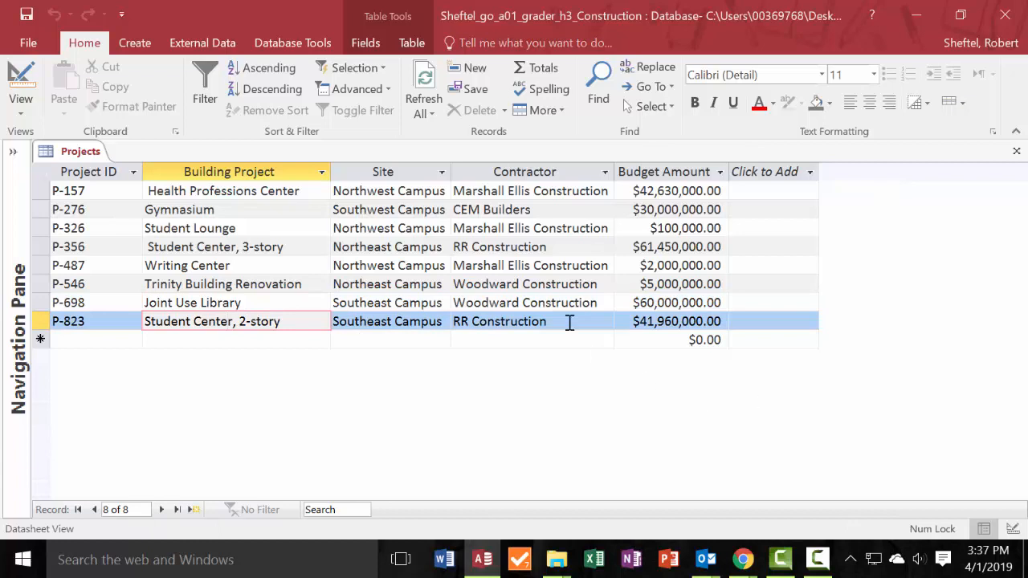
pyautogui.rightClick(78, 158)
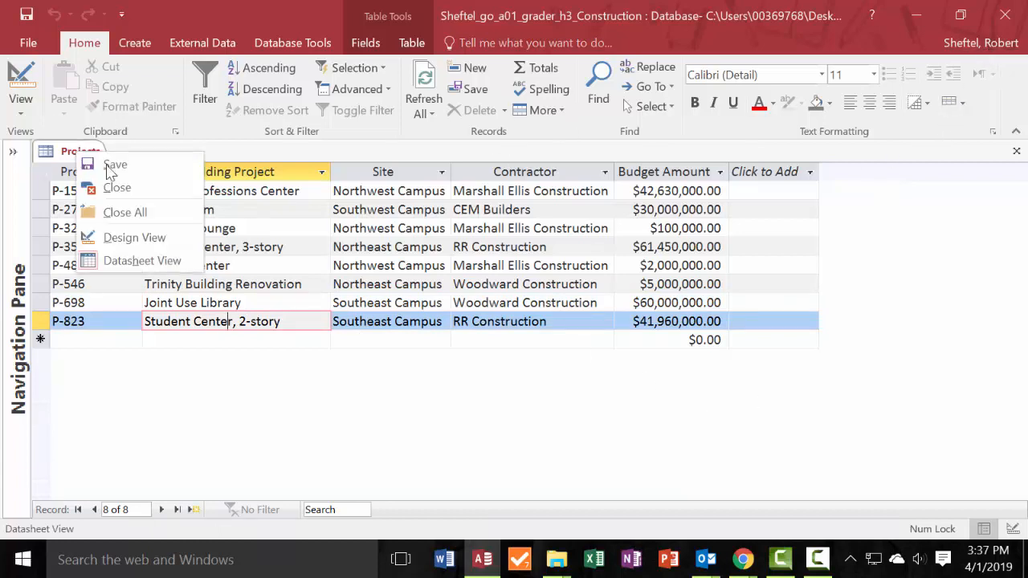
pyautogui.click(124, 191)
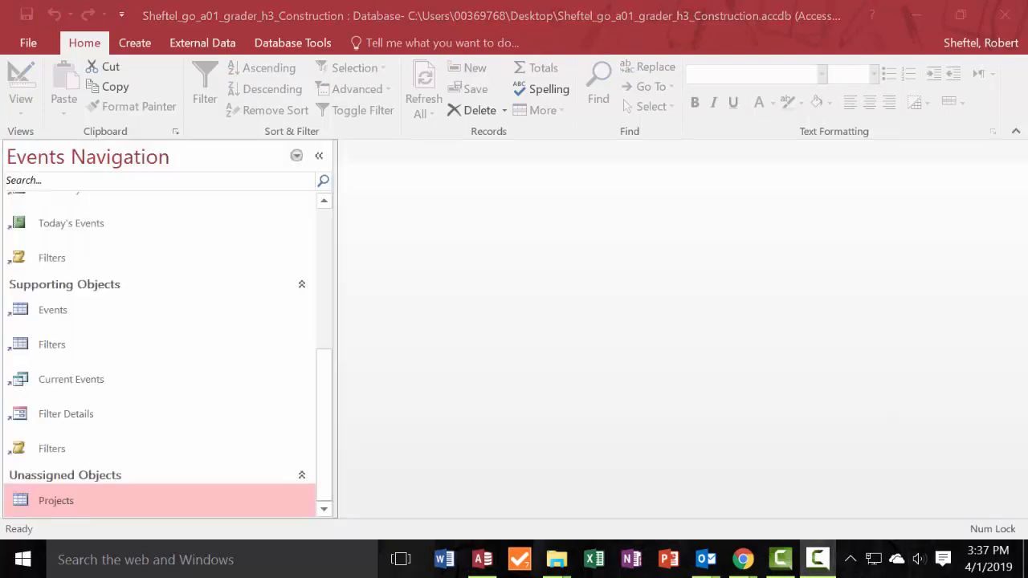
# Reopen the Projects table with the navigation pane collapsed and display it in Design View.
pyautogui.doubleClick(72, 494)
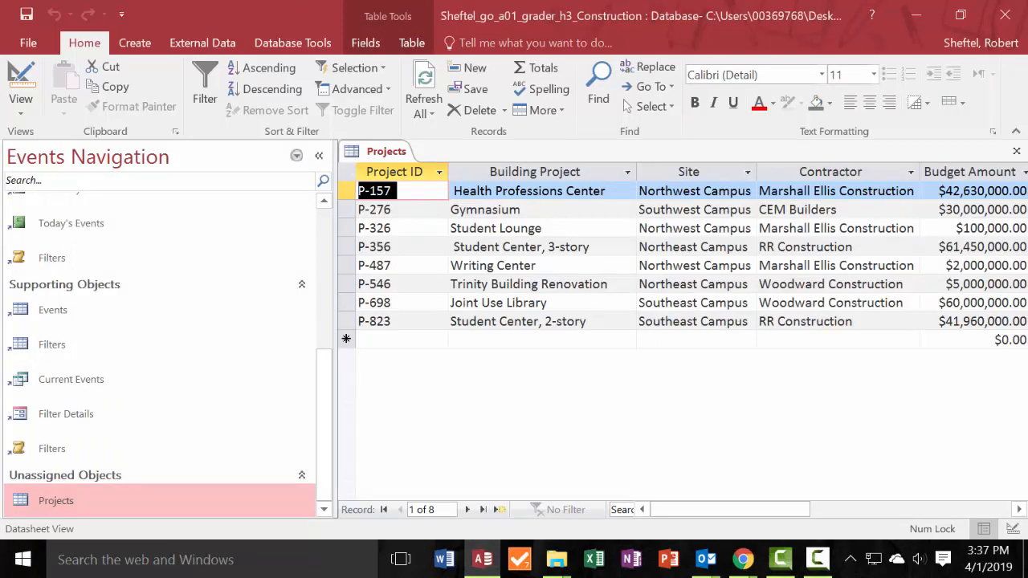
pyautogui.click(319, 155)
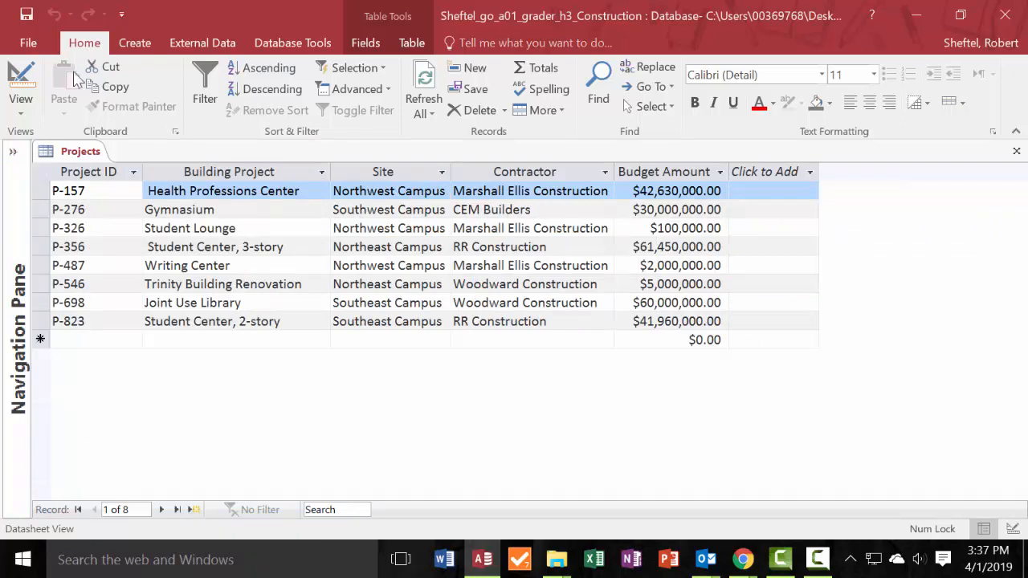
pyautogui.click(31, 117)
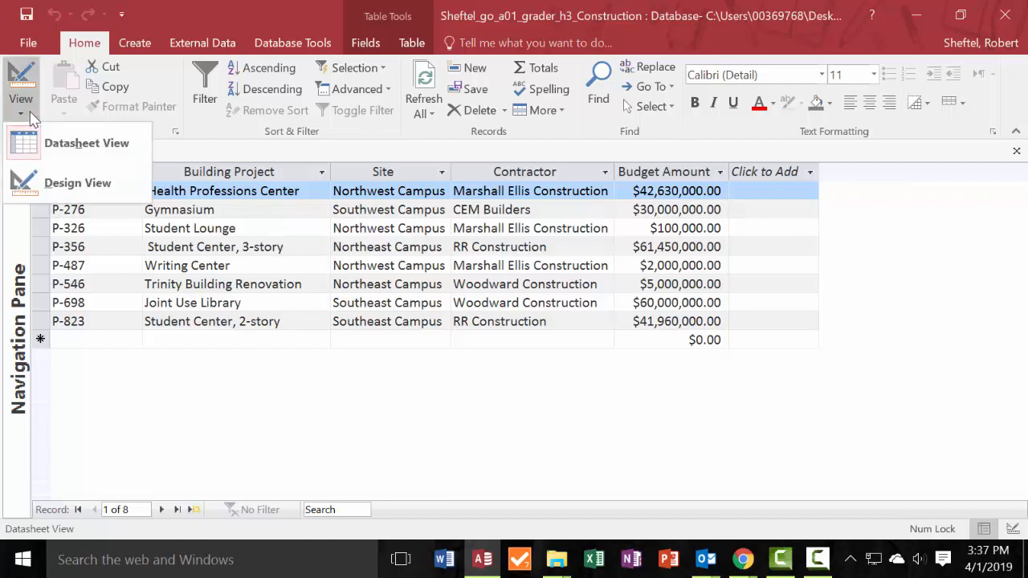
pyautogui.click(31, 117)
pyautogui.click(24, 112)
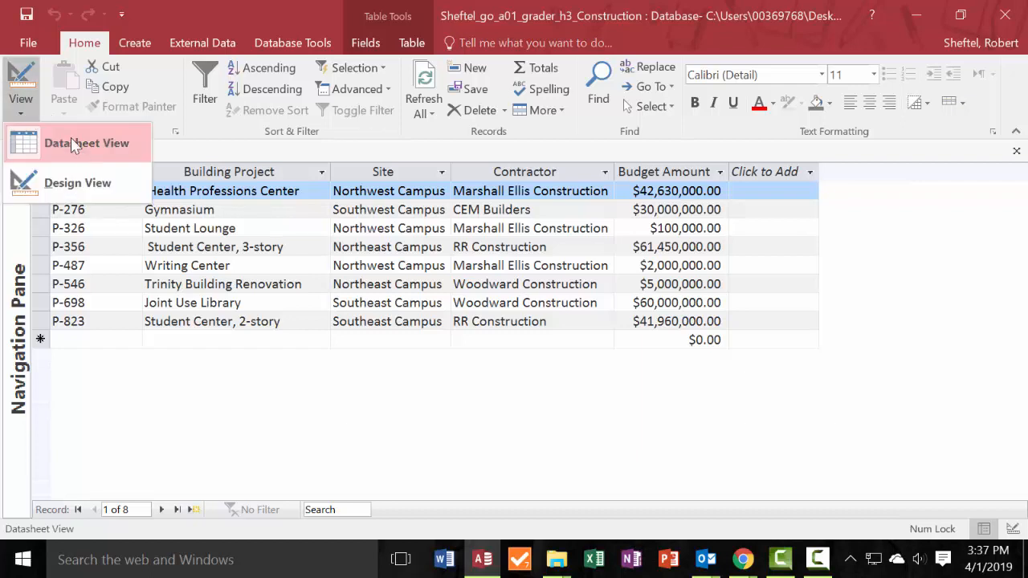
pyautogui.click(79, 183)
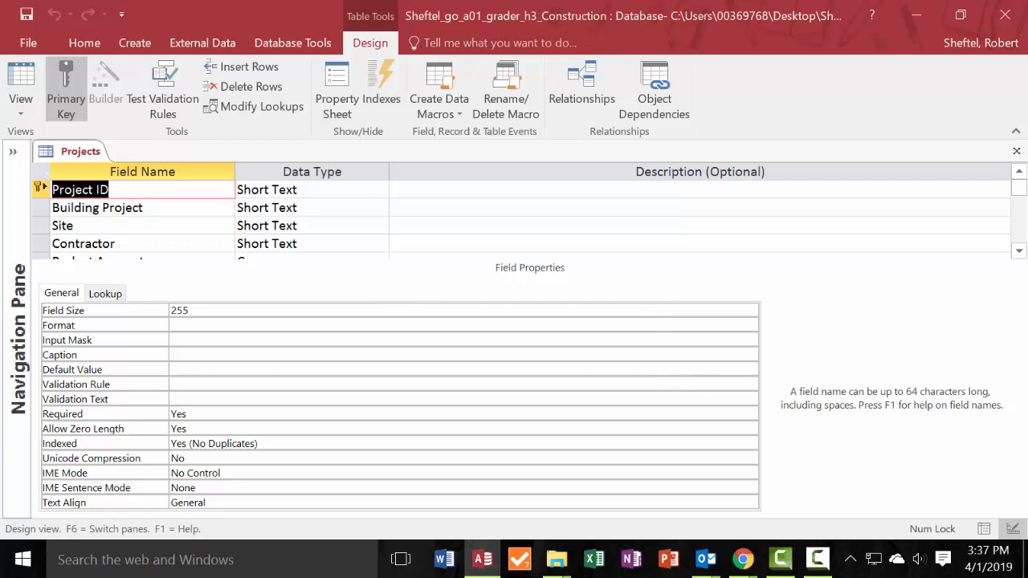
# Set the Project ID field's description to "Enter the Project ID using the format P-###", taken from the homework instructions in Chrome.
pyautogui.click(742, 560)
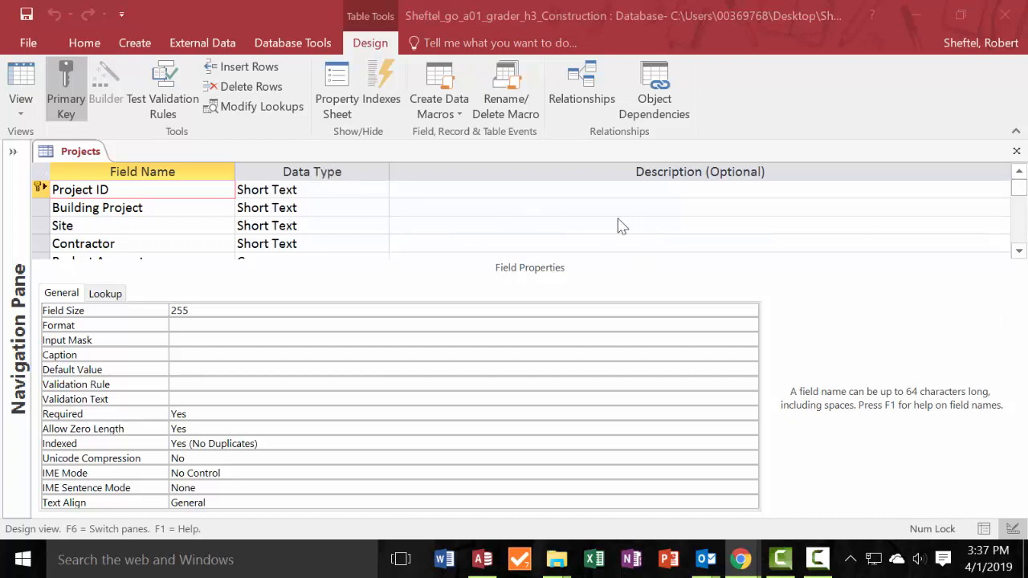
pyautogui.click(411, 190)
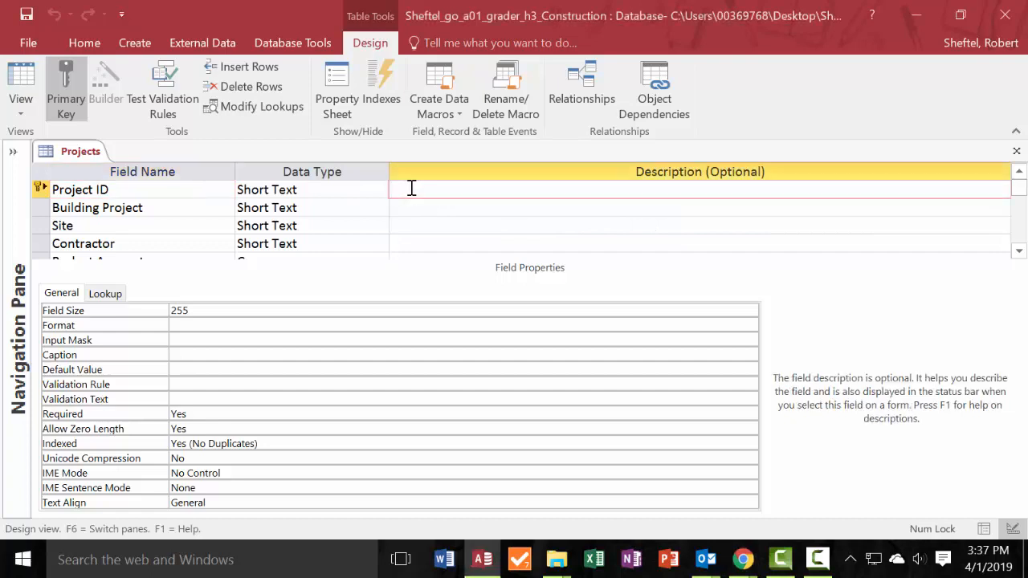
pyautogui.write('Enter the Project ID using the format P-###')
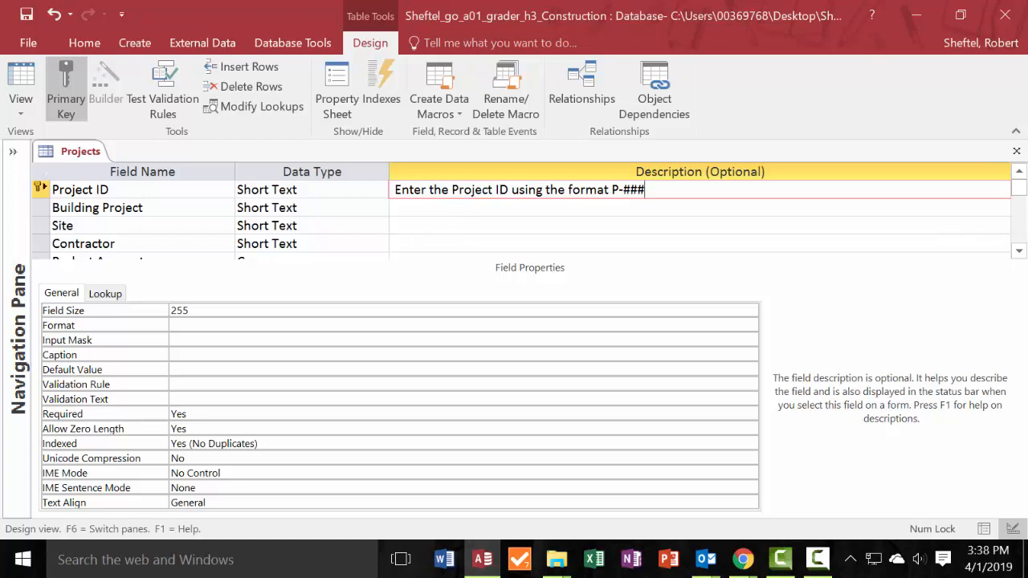
# Set the Project ID field size to 5 and save the table design, accepting the possible data loss.
pyautogui.hotkey('alt', 'Tab')
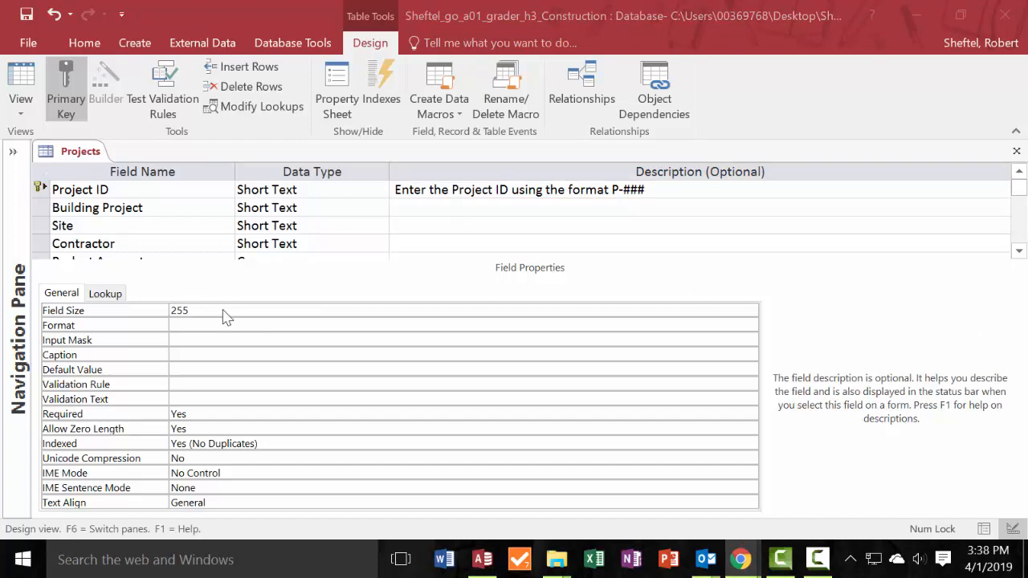
pyautogui.click(227, 312)
pyautogui.moveTo(228, 312); pyautogui.dragTo(142, 305)
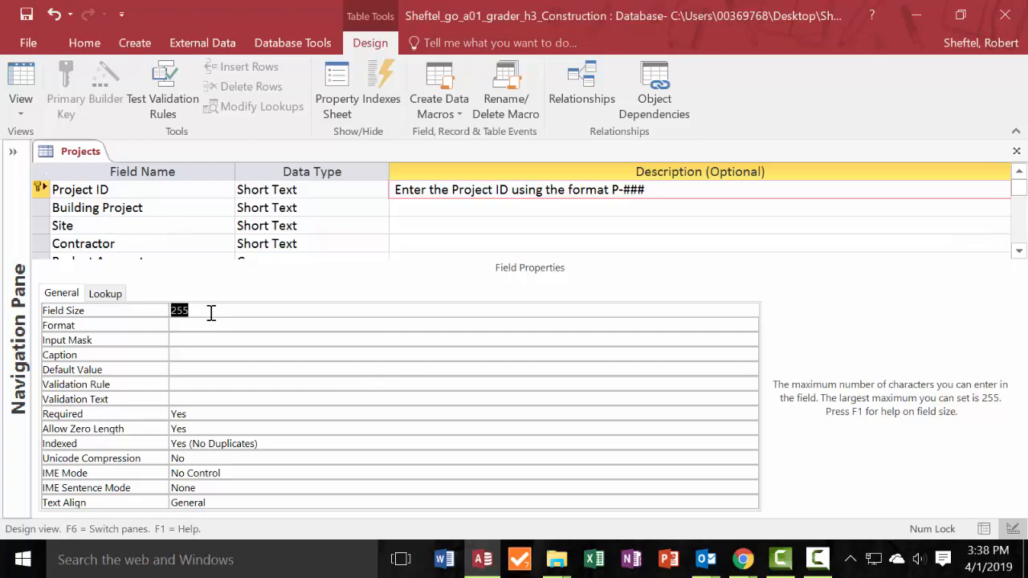
pyautogui.write('5')
pyautogui.hotkey('ctrl', 's')
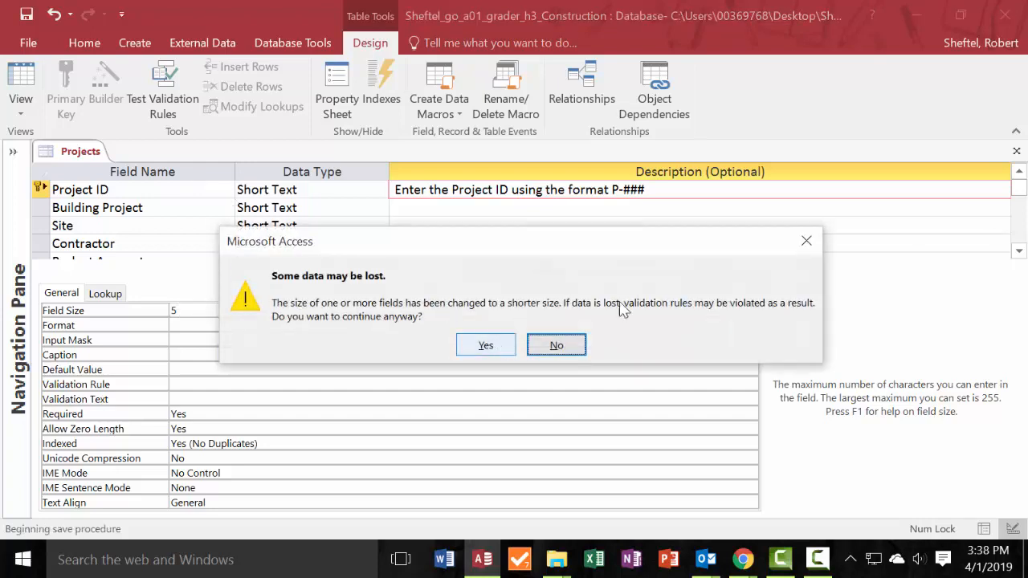
pyautogui.click(806, 241)
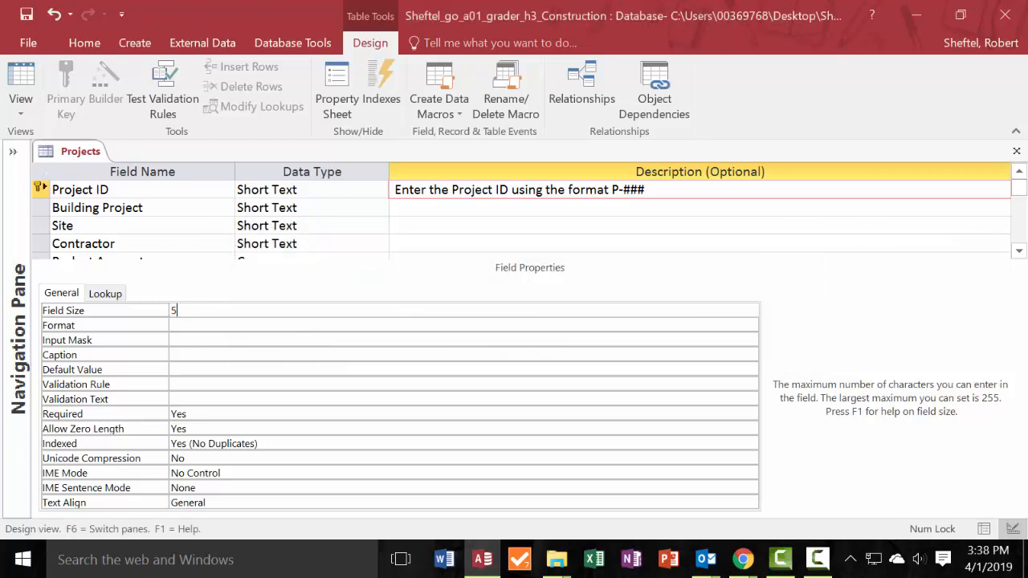
pyautogui.click(398, 207)
pyautogui.click(484, 344)
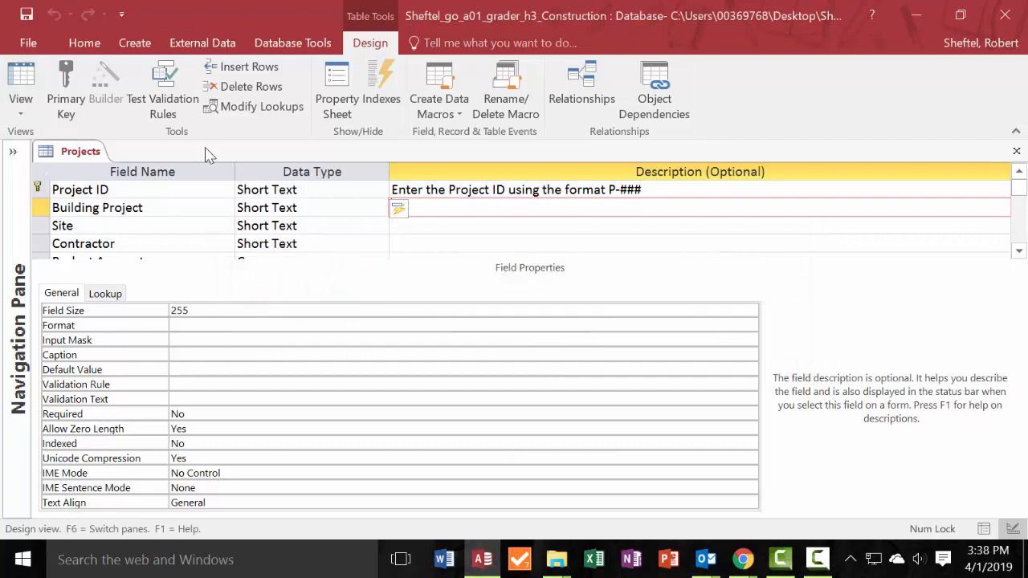
# Return the Projects table to Datasheet View and switch to Chrome for the homework instructions.
pyautogui.click(21, 115)
pyautogui.click(48, 141)
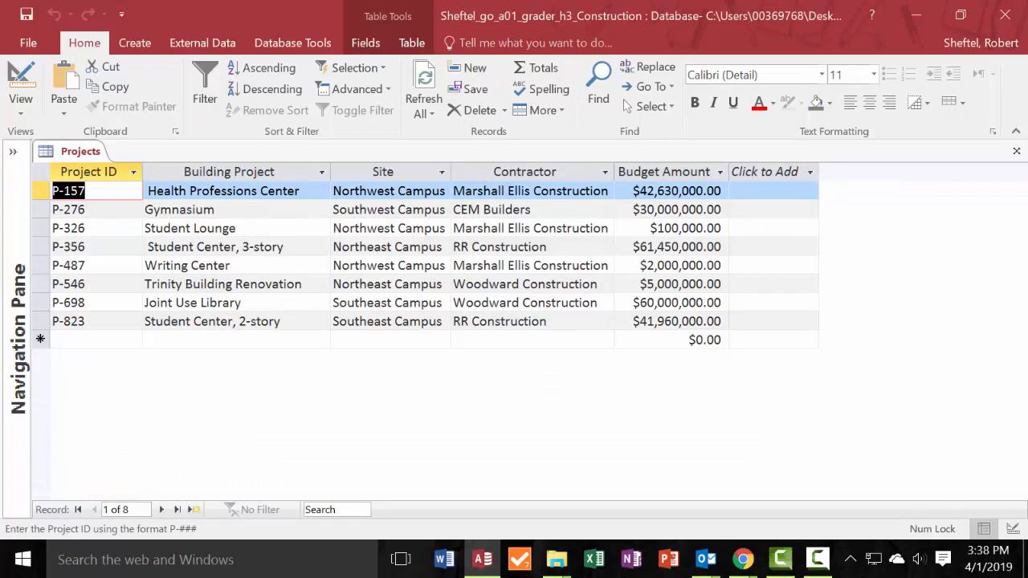
pyautogui.click(743, 560)
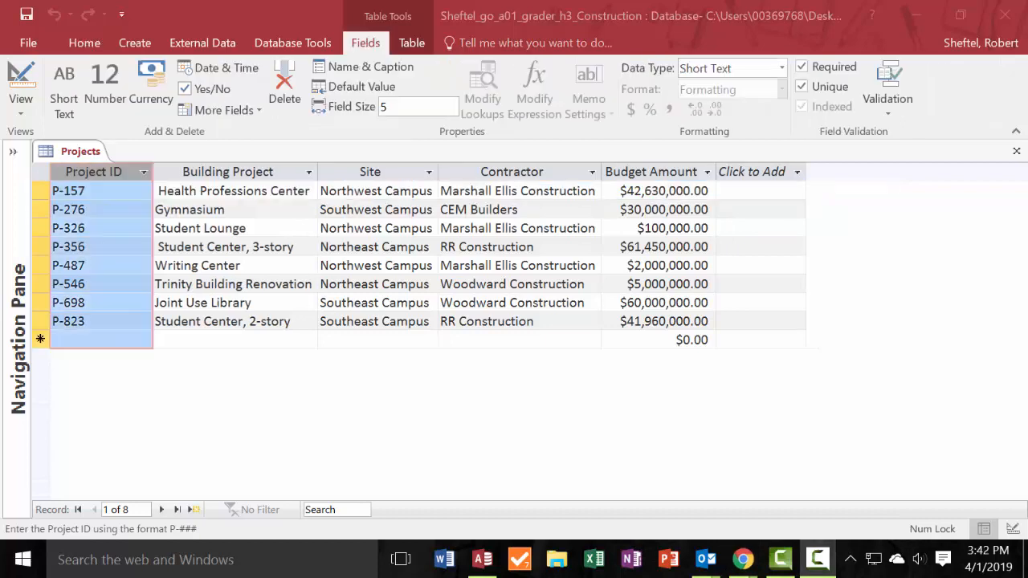
pyautogui.click(290, 193)
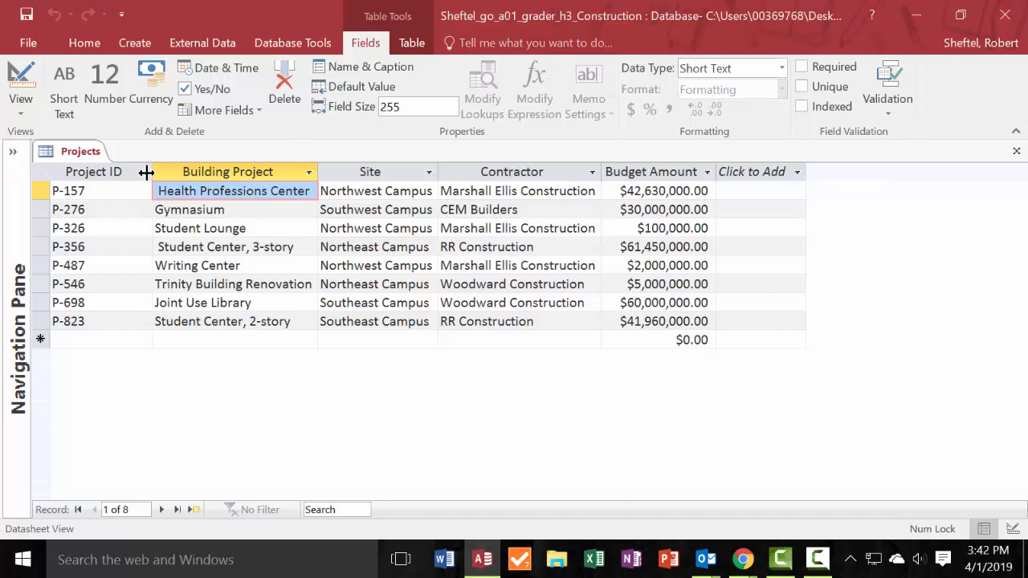
pyautogui.click(55, 173)
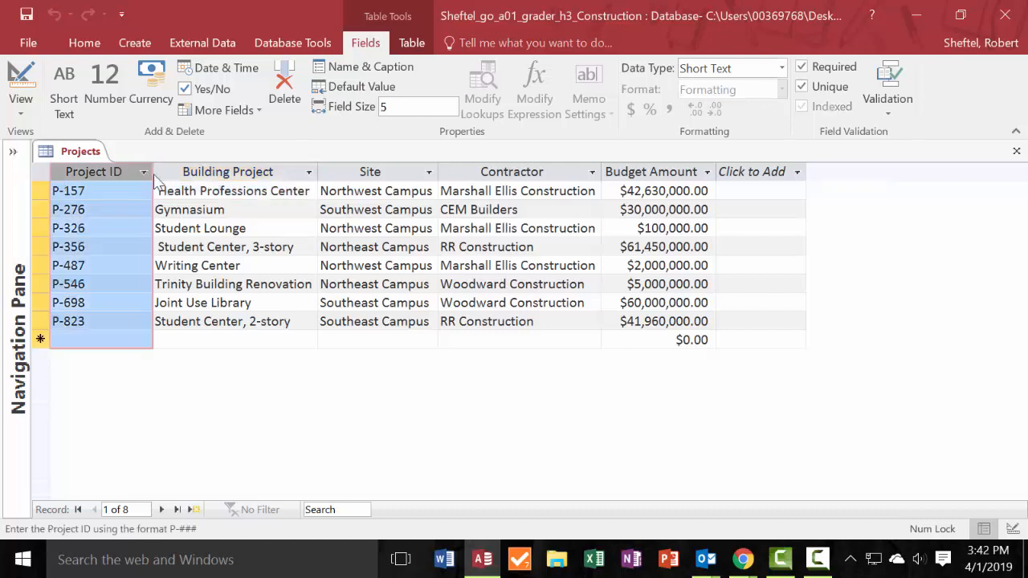
pyautogui.click(50, 171)
pyautogui.rightClick(151, 174)
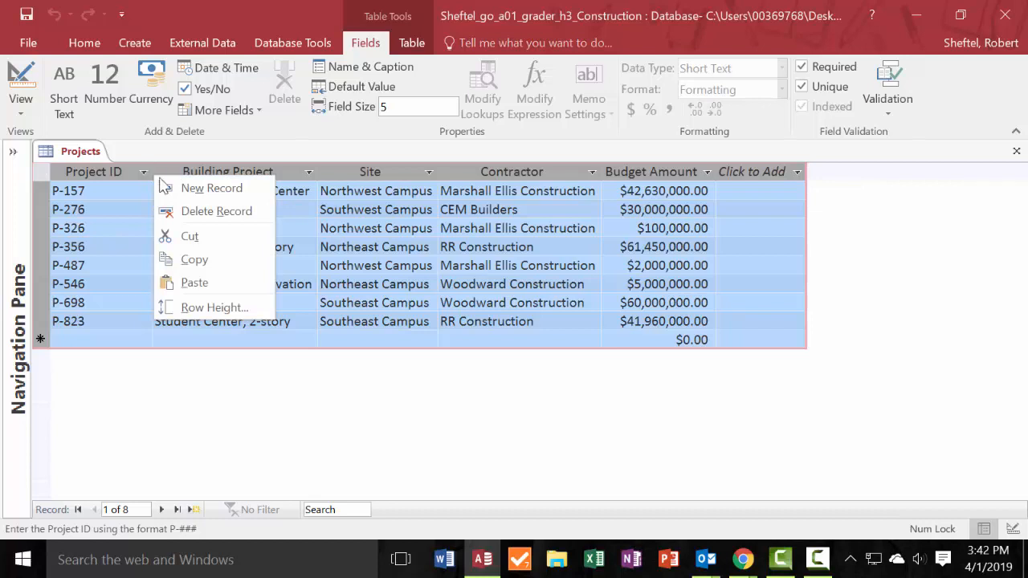
pyautogui.click(219, 305)
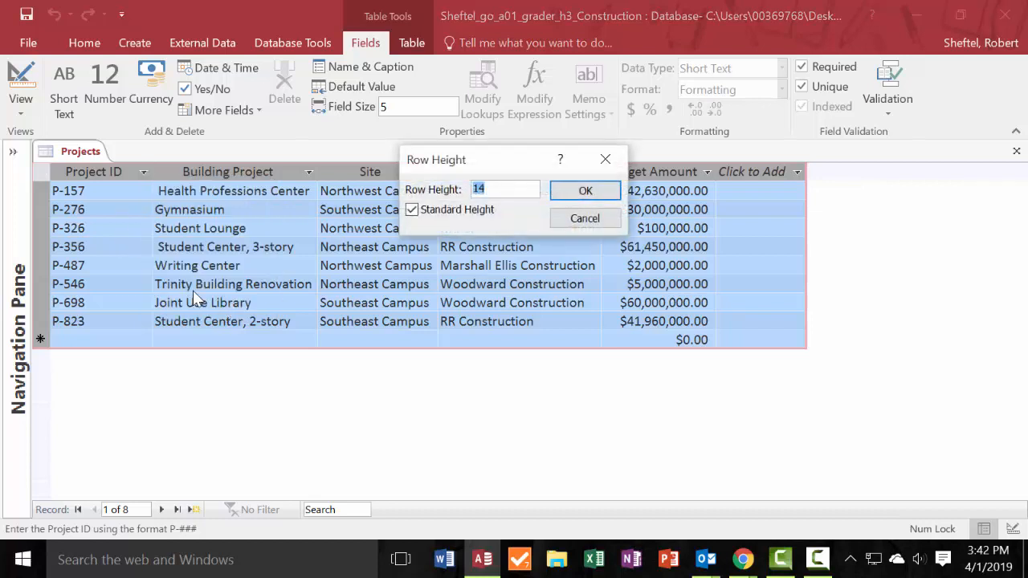
pyautogui.click(606, 159)
pyautogui.click(265, 283)
# Apply Best Fit to the width of the Project ID column in the Projects table.
pyautogui.click(96, 177)
pyautogui.rightClick(98, 182)
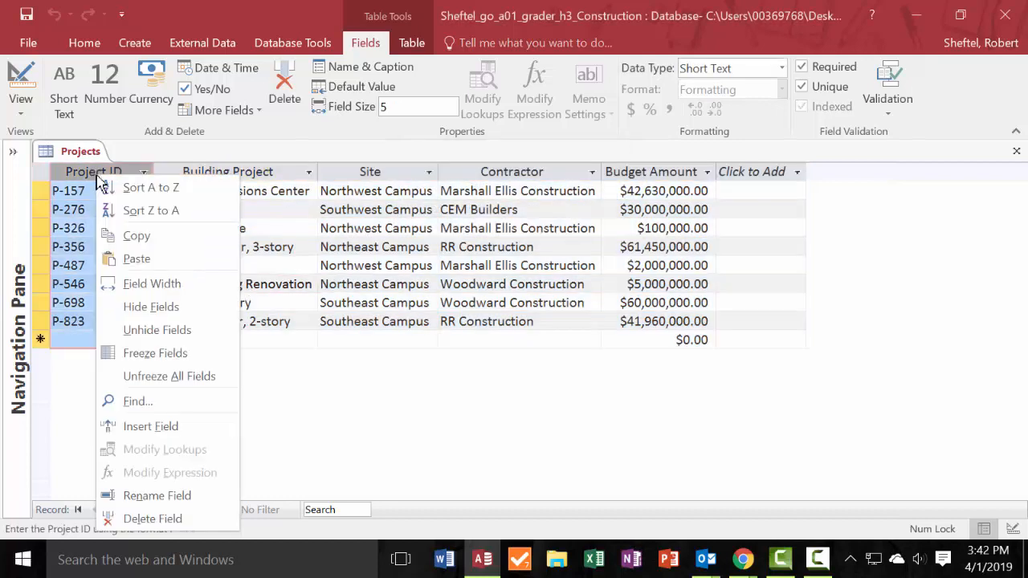
pyautogui.click(153, 284)
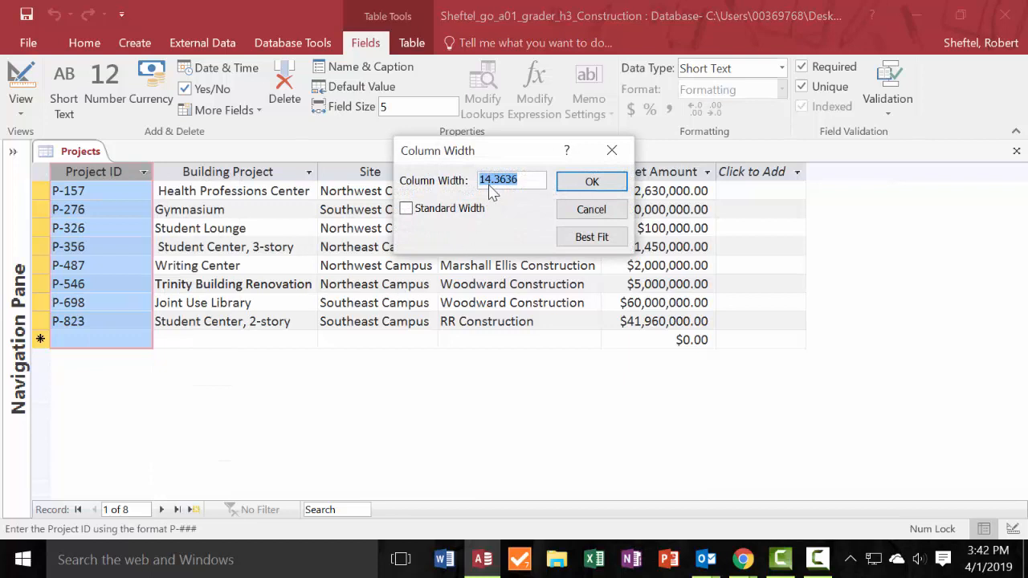
pyautogui.click(593, 239)
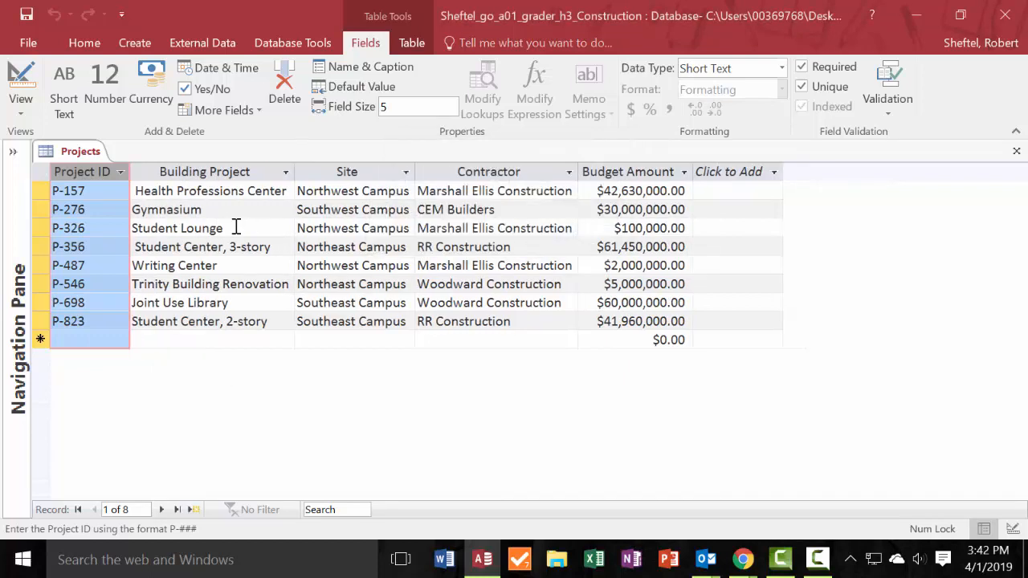
# Try narrowing the Building Project column and autofitting it to its contents directly from its border.
pyautogui.click(161, 171)
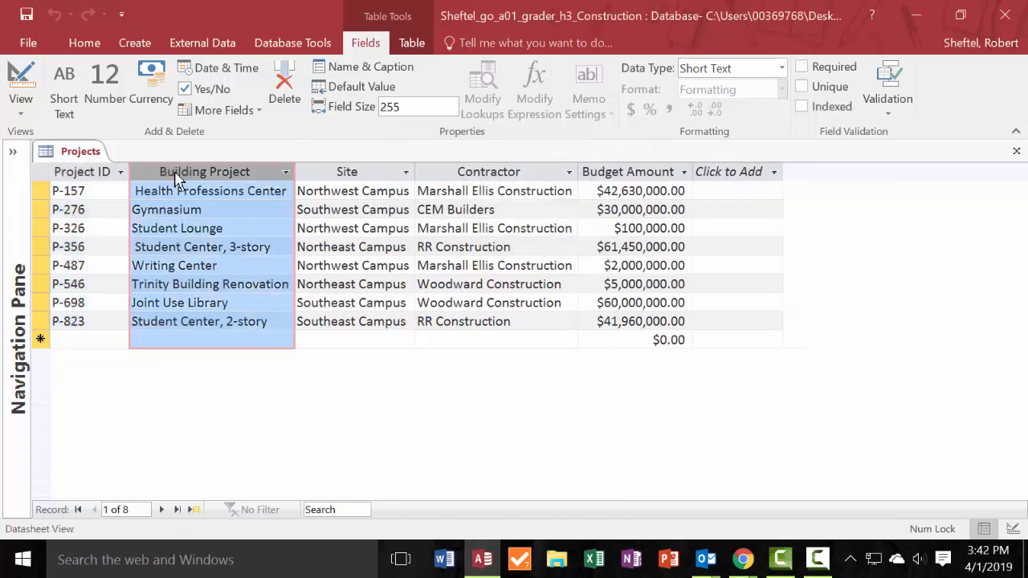
pyautogui.rightClick(249, 173)
pyautogui.press('Escape')
pyautogui.moveTo(295, 170); pyautogui.dragTo(251, 171)
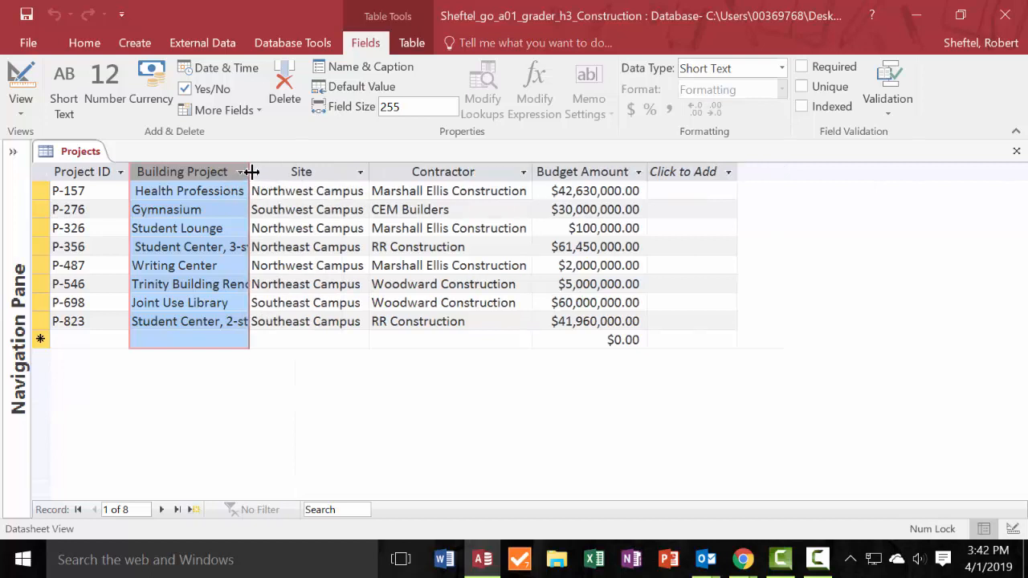
pyautogui.doubleClick(251, 172)
pyautogui.moveTo(296, 171); pyautogui.dragTo(245, 172)
# Apply Best Fit to the width of the Building Project column through the Column Width settings.
pyautogui.rightClick(193, 175)
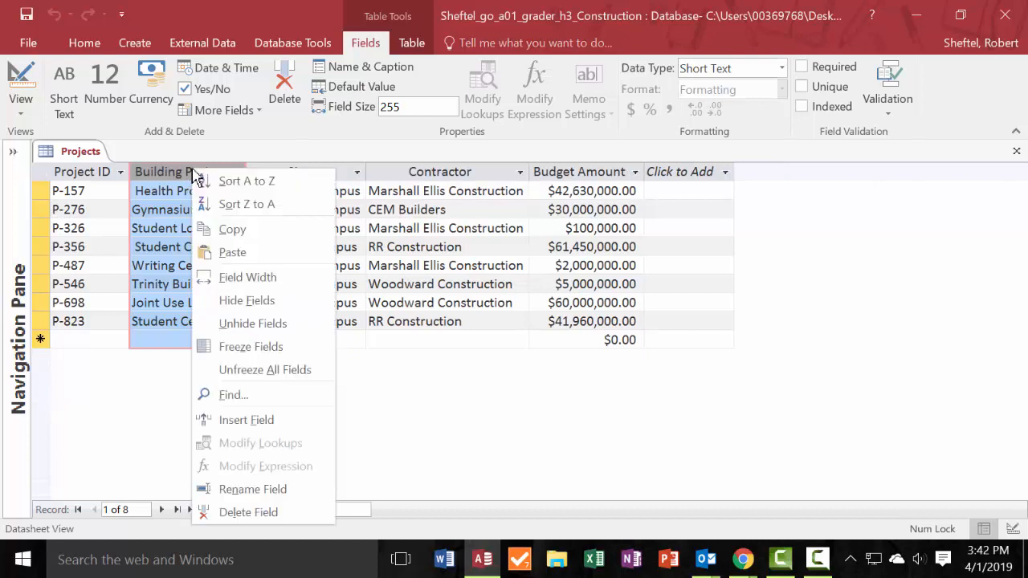
pyautogui.click(304, 278)
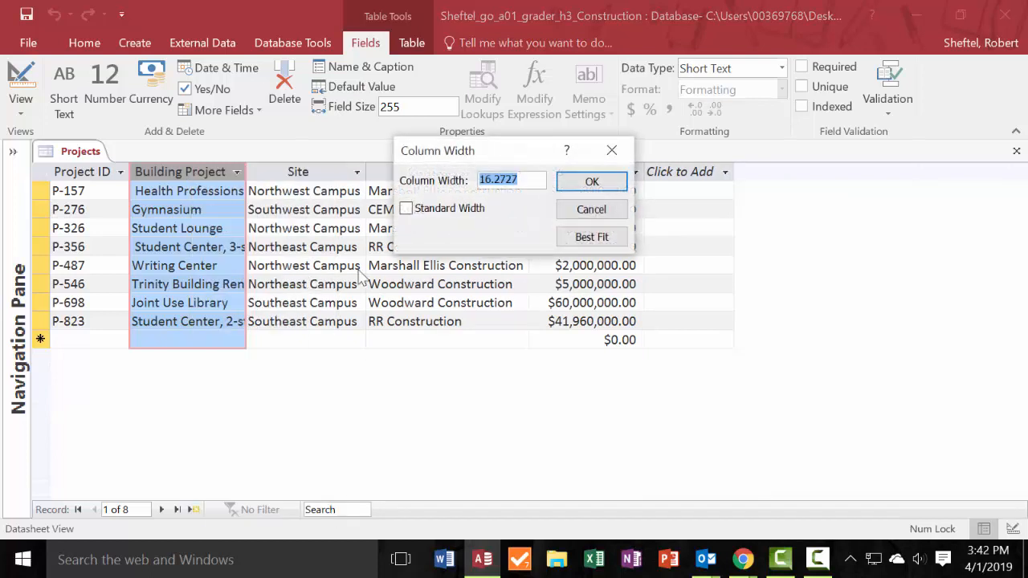
pyautogui.click(590, 236)
pyautogui.click(356, 229)
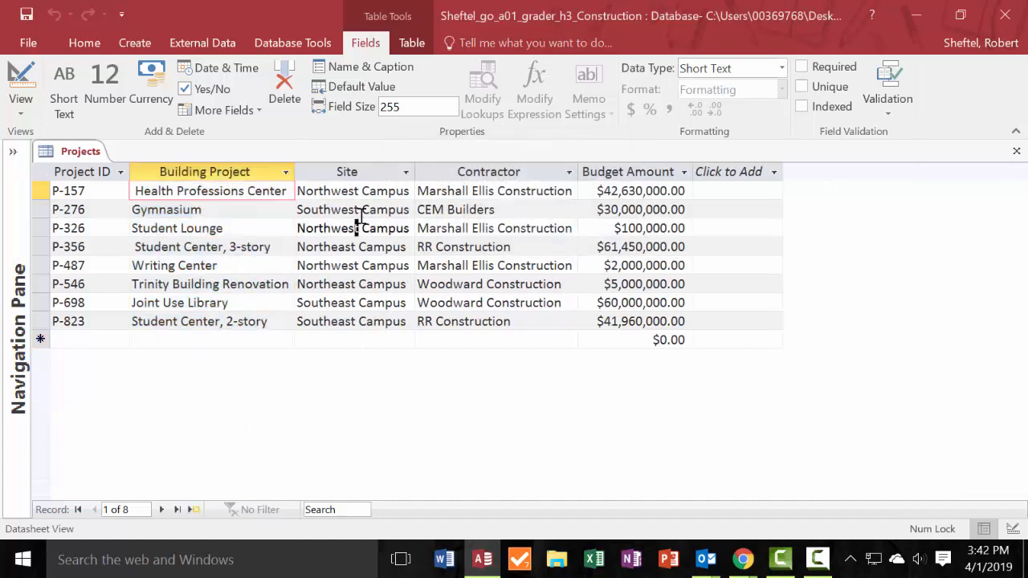
# Apply Best Fit to the widths of the Site and Contractor columns.
pyautogui.click(374, 173)
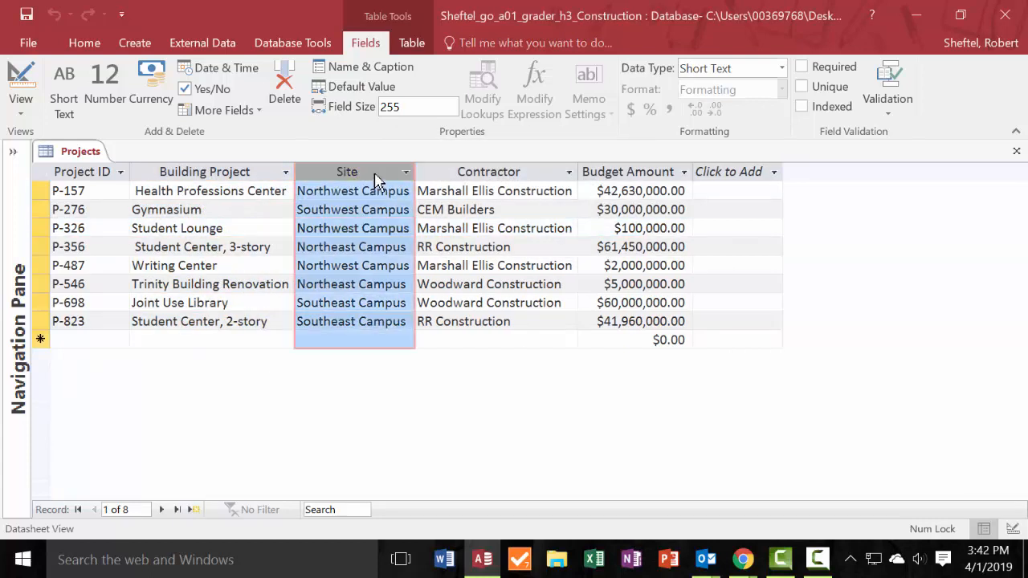
pyautogui.rightClick(374, 177)
pyautogui.click(430, 283)
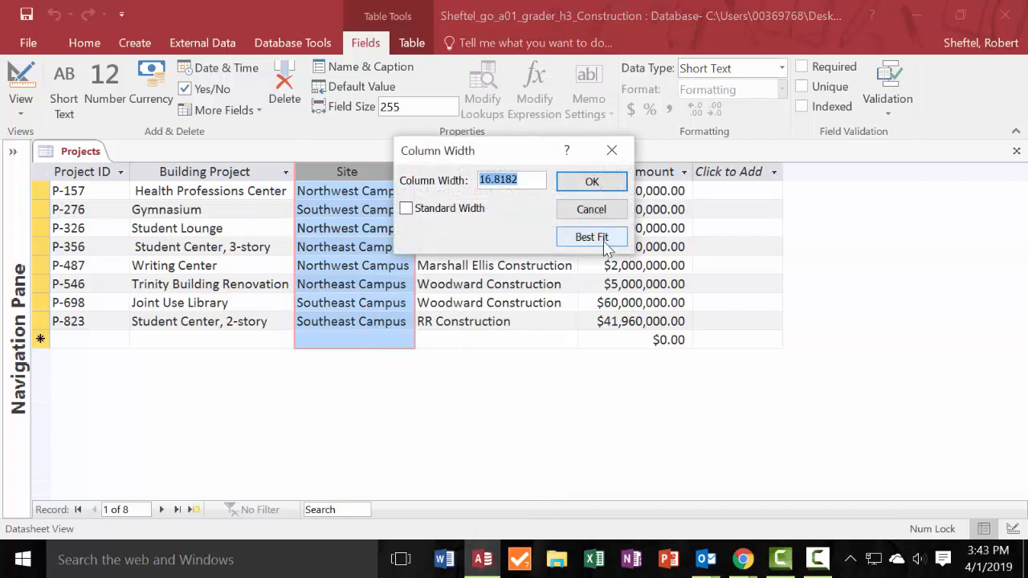
pyautogui.click(606, 236)
pyautogui.click(485, 175)
pyautogui.rightClick(494, 175)
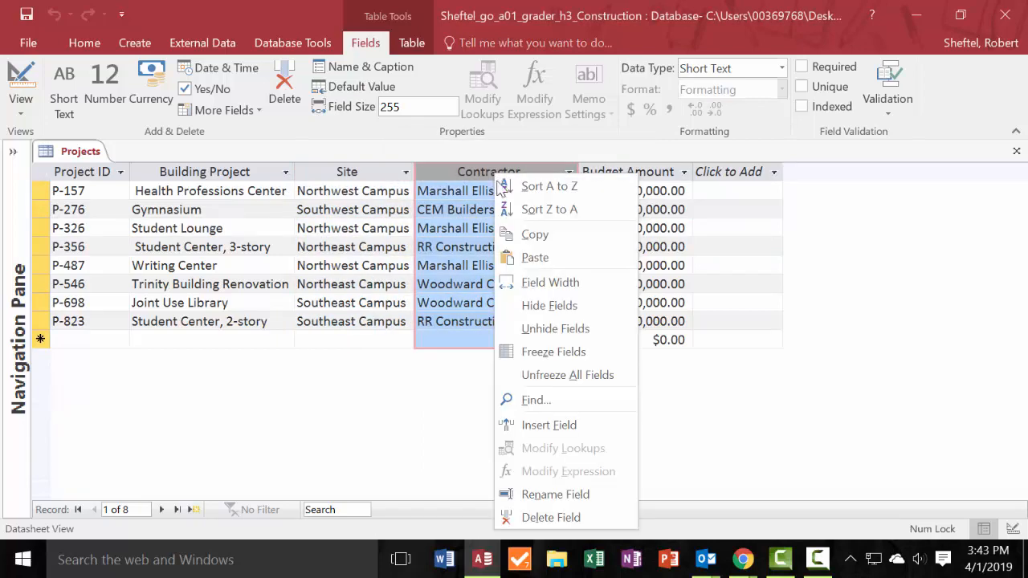
pyautogui.click(552, 281)
pyautogui.click(604, 236)
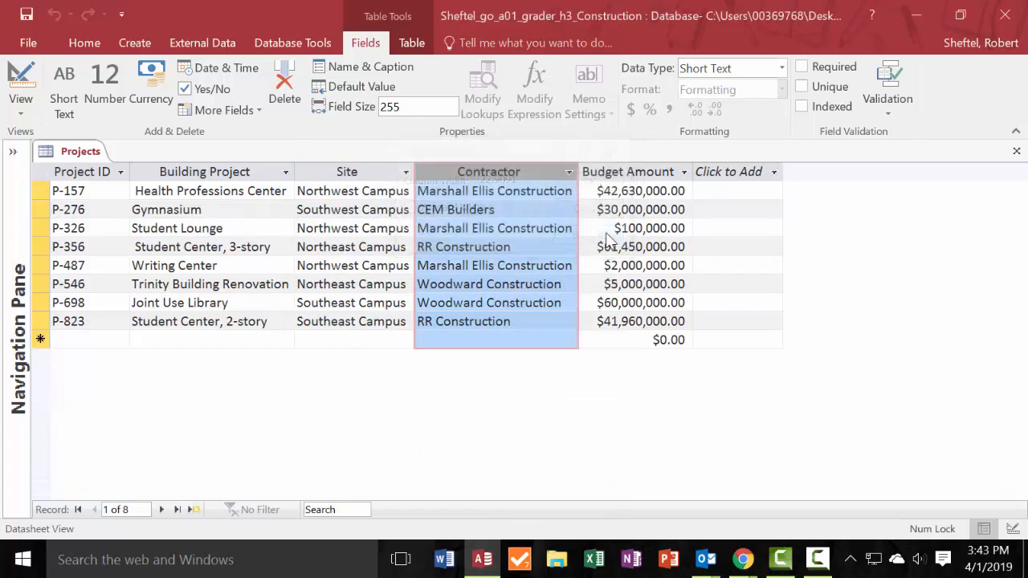
# Apply Best Fit to the Budget Amount column and close the Projects table.
pyautogui.click(631, 173)
pyautogui.rightClick(631, 185)
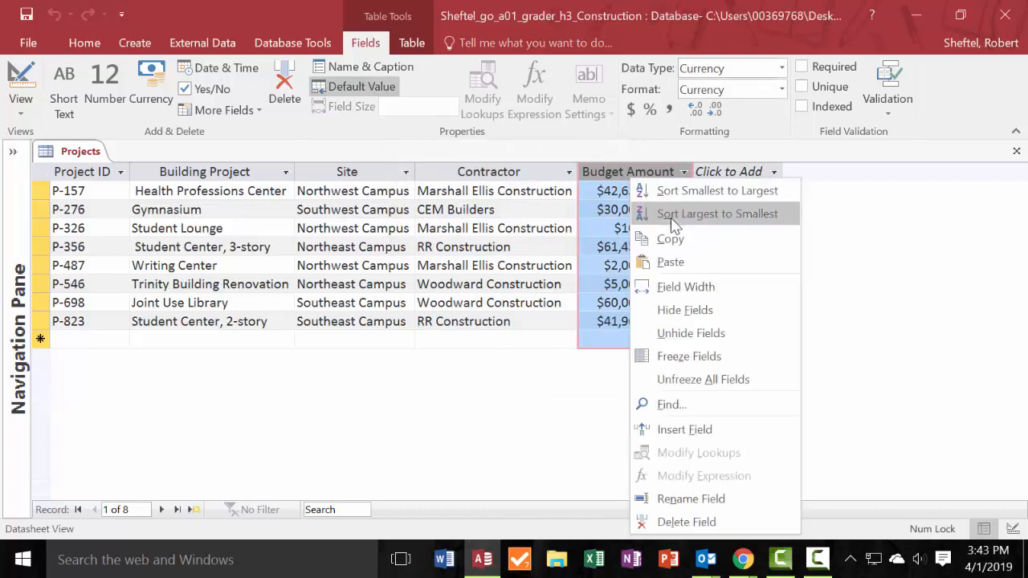
pyautogui.click(686, 283)
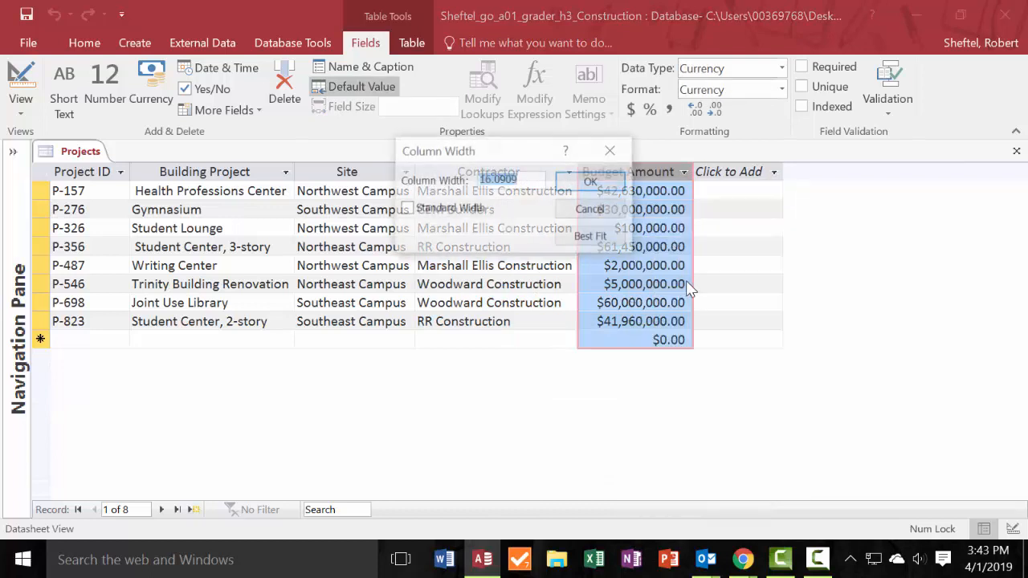
pyautogui.click(602, 237)
pyautogui.click(628, 296)
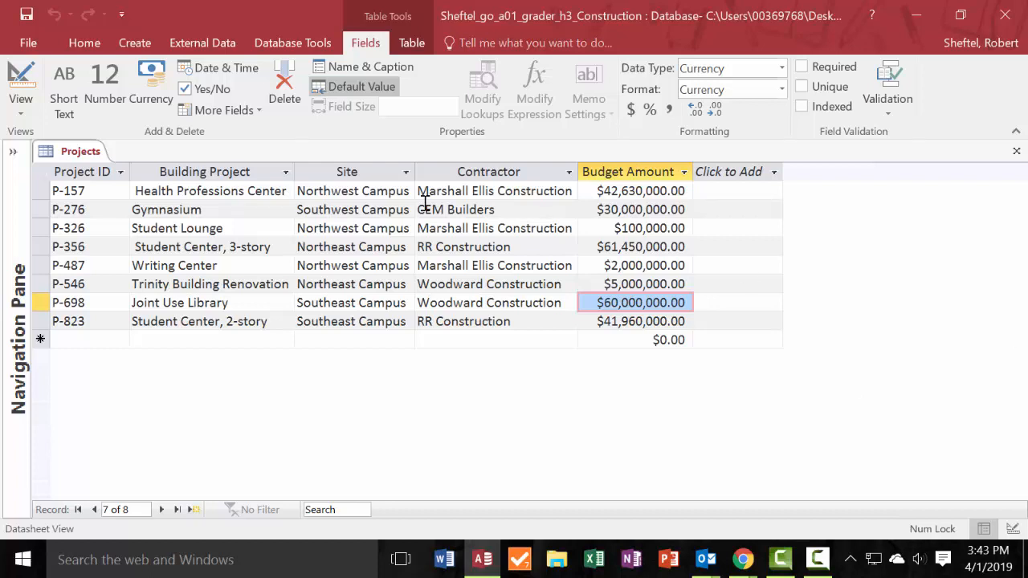
pyautogui.rightClick(81, 153)
pyautogui.click(104, 182)
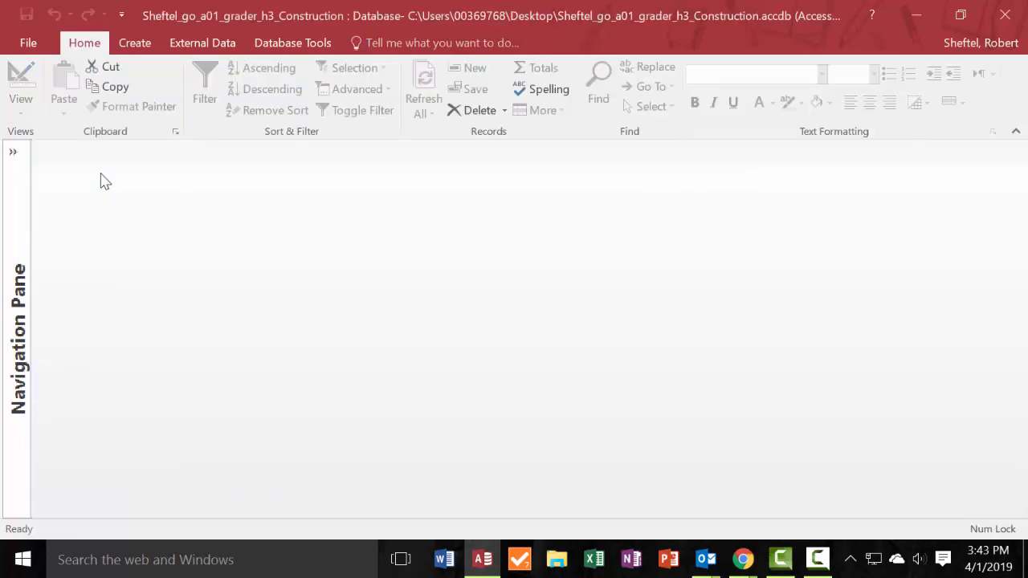
# Check the homework instructions, start an Excel import in Access, and choose go_a01_grader_h3_Contractors from the Desktop as the source file.
pyautogui.hotkey('alt', 'Tab')
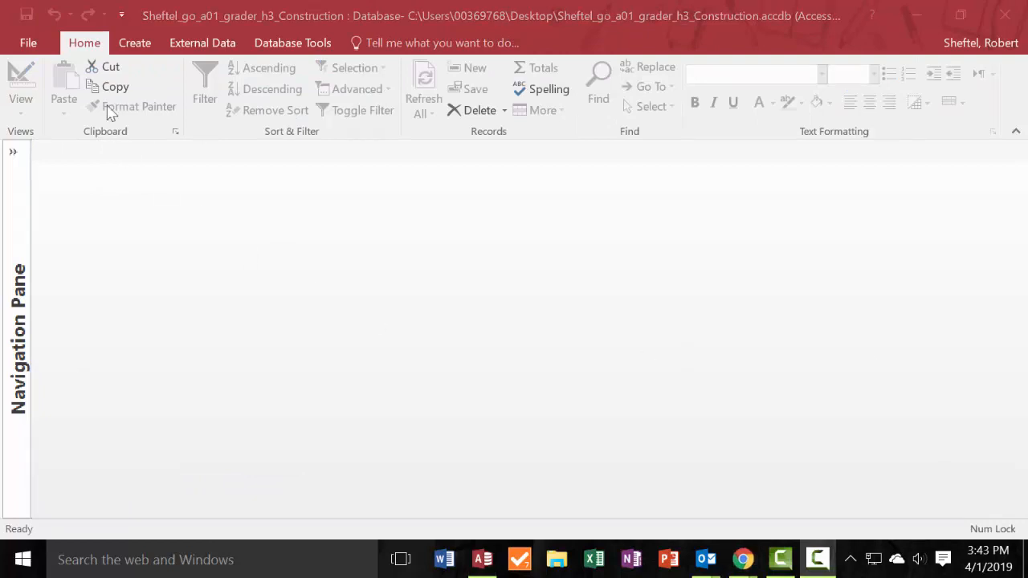
pyautogui.click(133, 44)
pyautogui.click(166, 46)
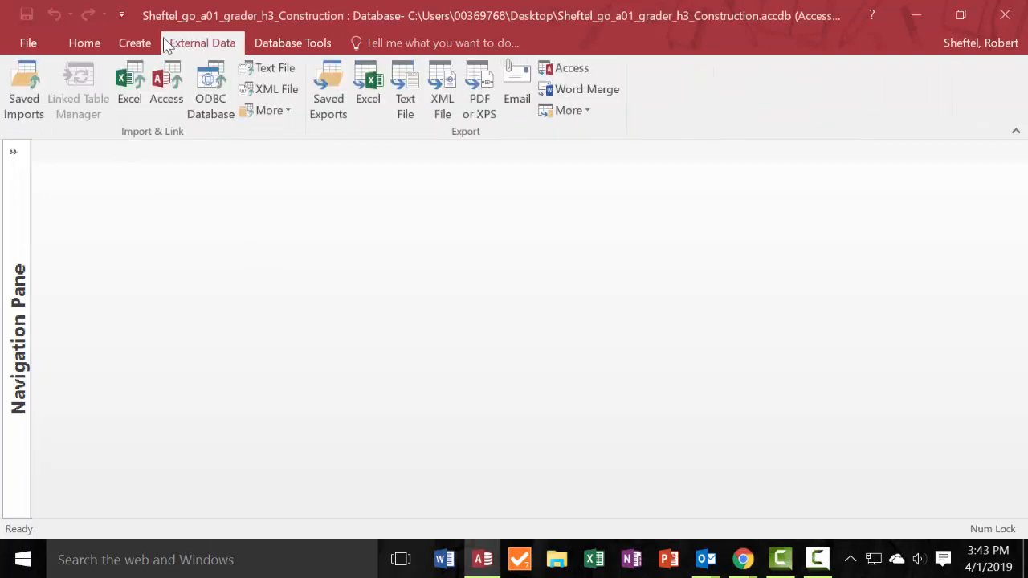
pyautogui.click(120, 85)
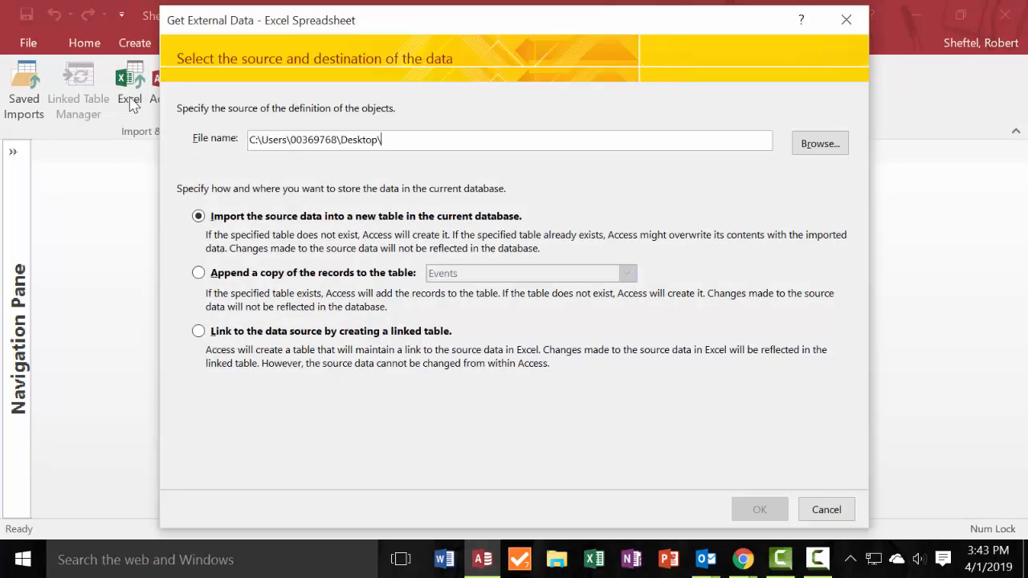
pyautogui.click(823, 153)
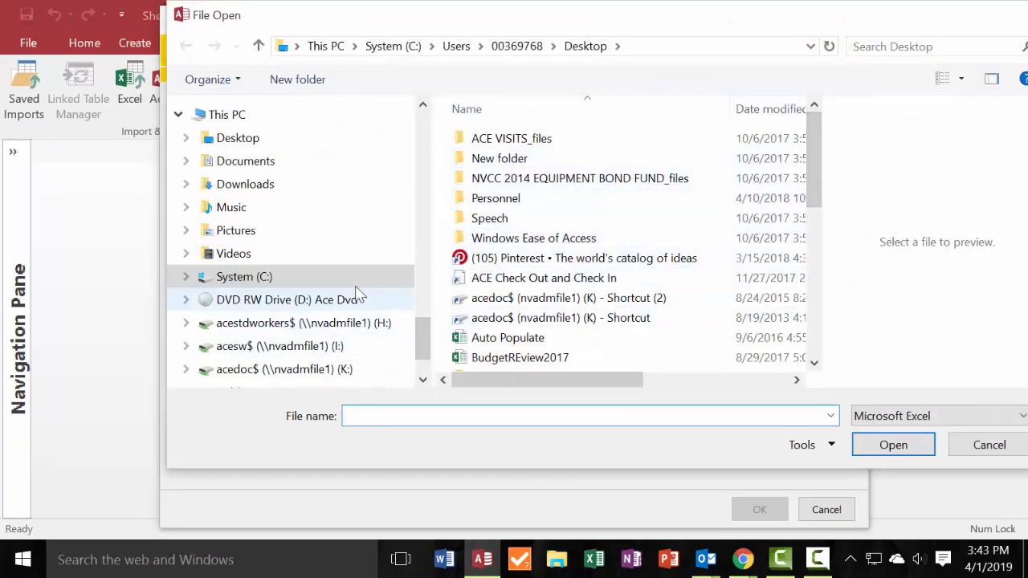
pyautogui.scroll(1, 241, 209)
pyautogui.click(233, 185)
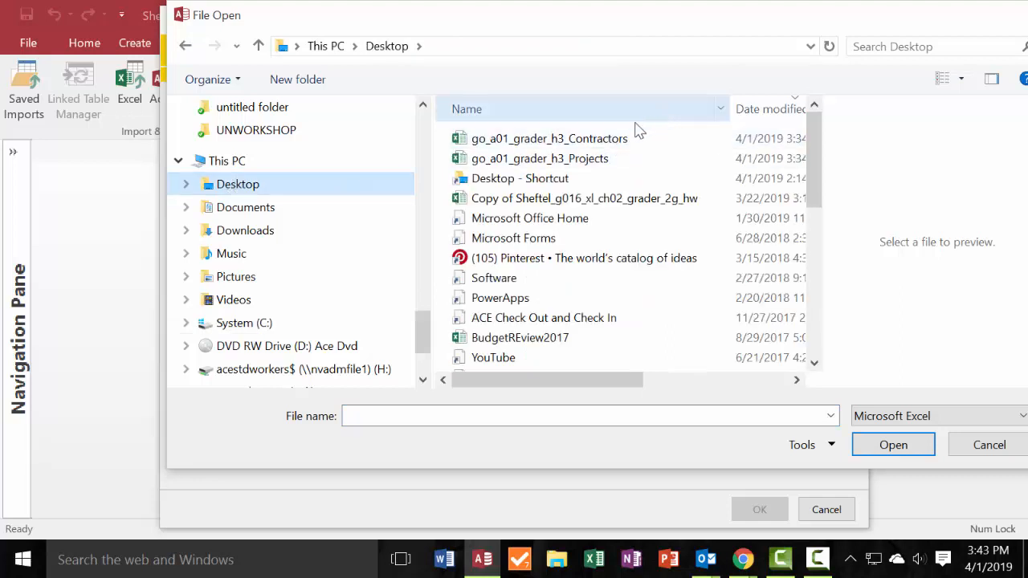
pyautogui.doubleClick(593, 143)
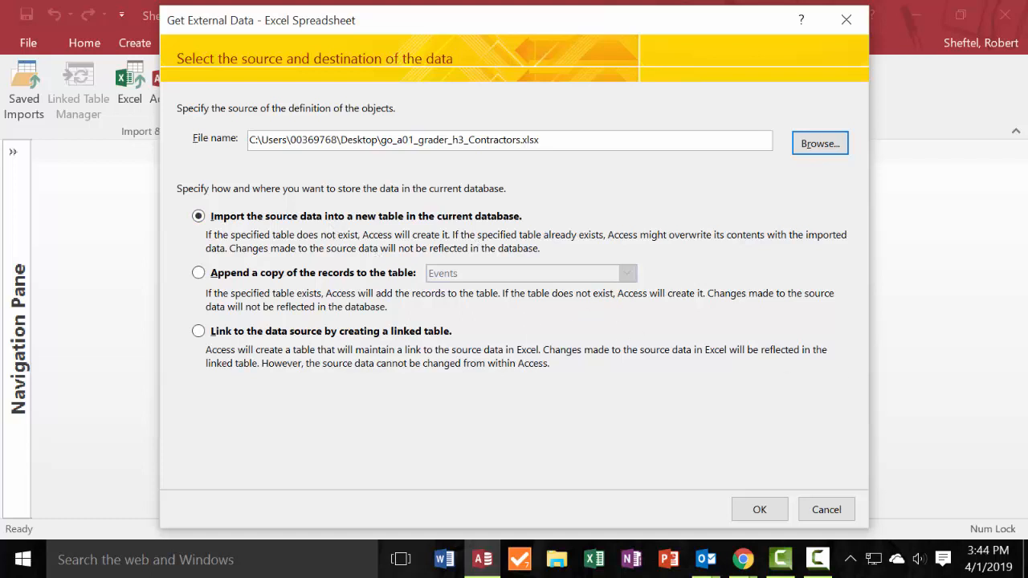
# Consult the instructions in Chrome, import the source data into a new table, and mark the first row as containing column headings.
pyautogui.click(741, 559)
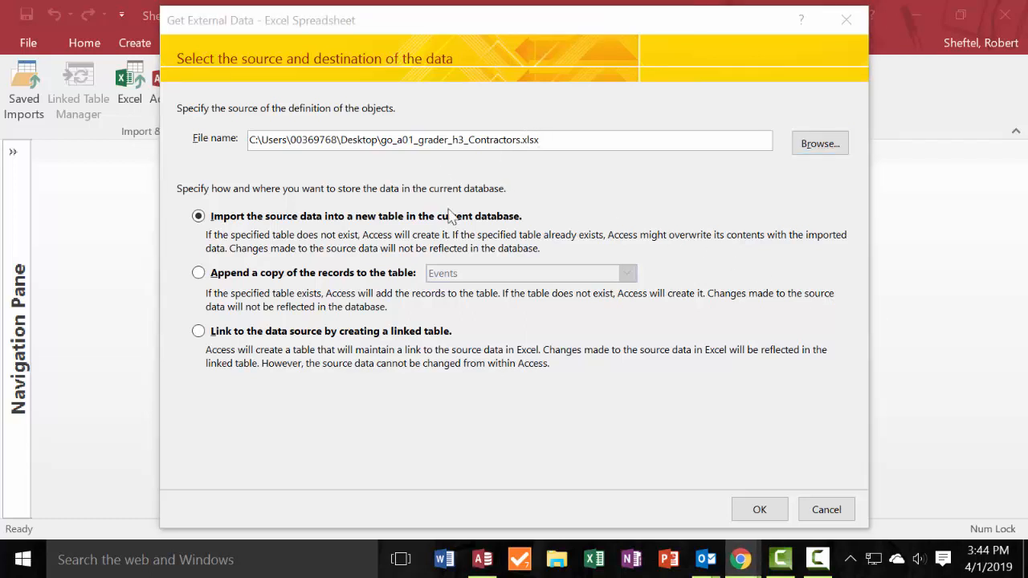
pyautogui.click(763, 510)
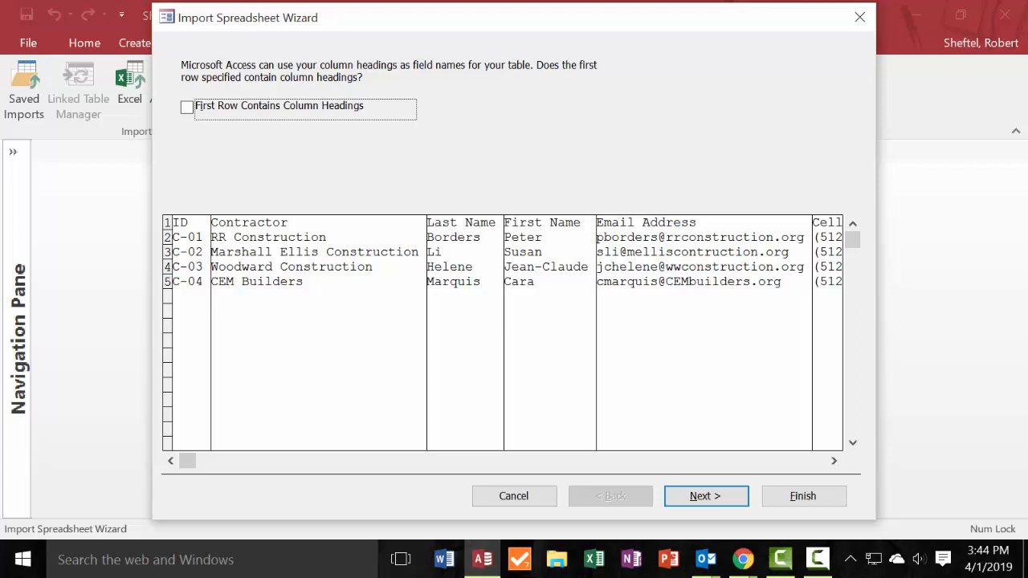
pyautogui.click(187, 108)
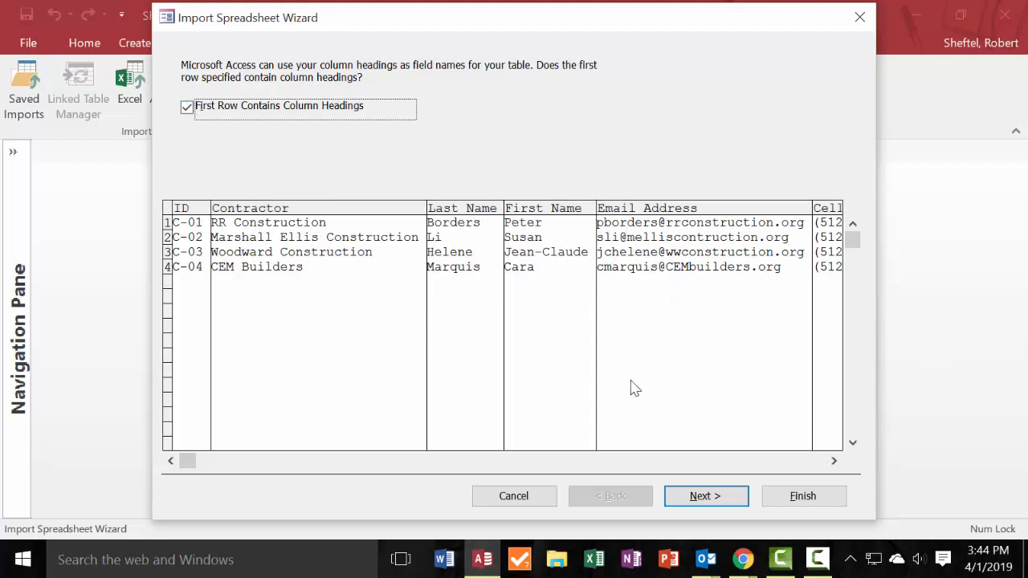
pyautogui.click(707, 496)
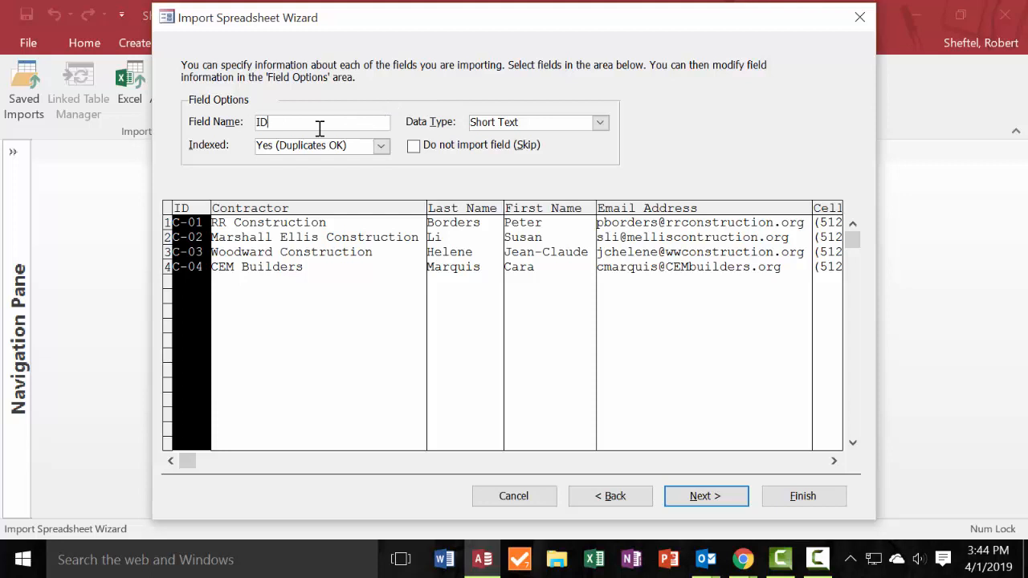
# Review the ID field's indexing and data type options, keep Short Text, and continue to the primary key choice.
pyautogui.click(382, 147)
pyautogui.click(383, 152)
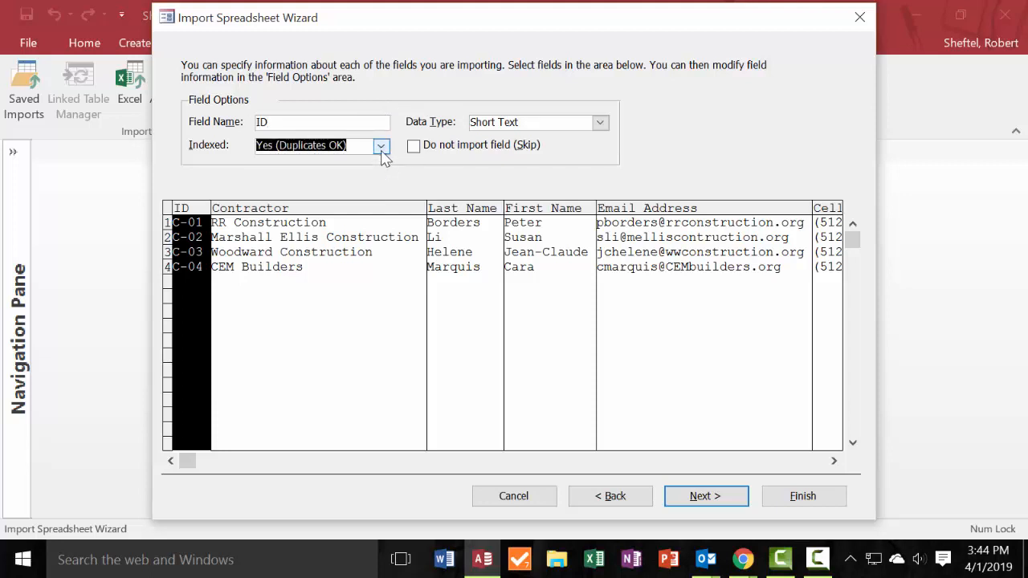
pyautogui.click(184, 213)
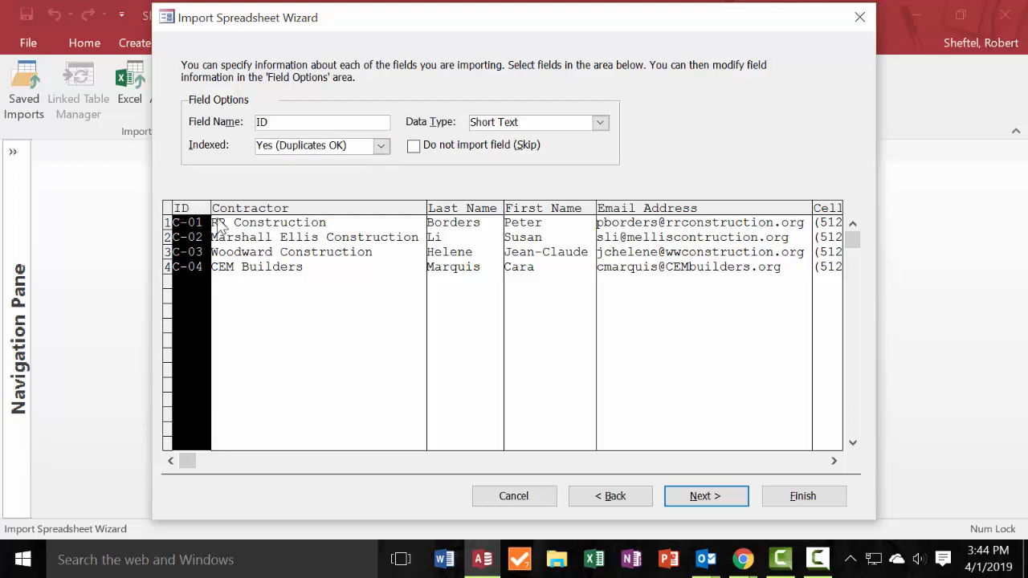
pyautogui.click(601, 126)
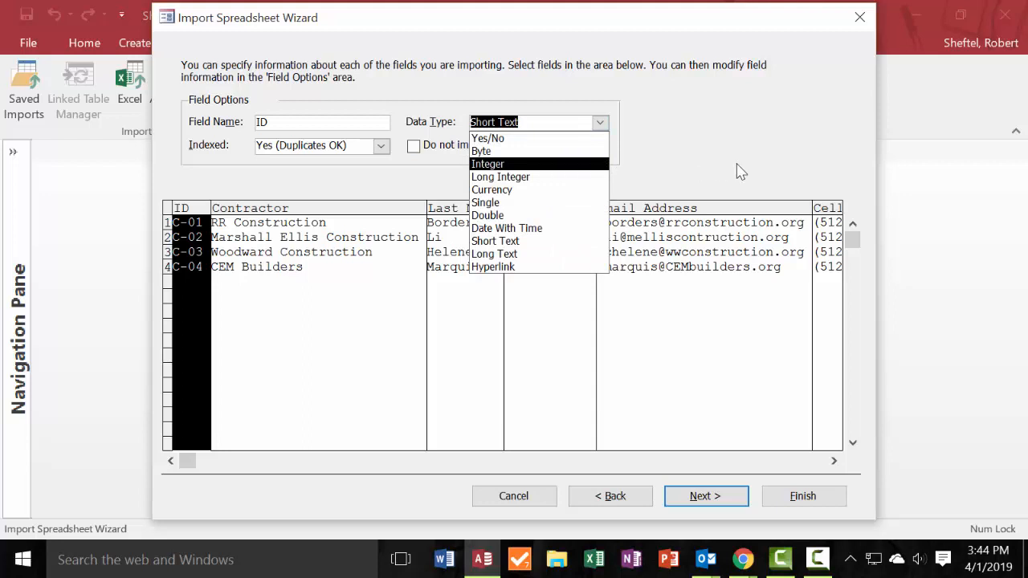
pyautogui.click(685, 504)
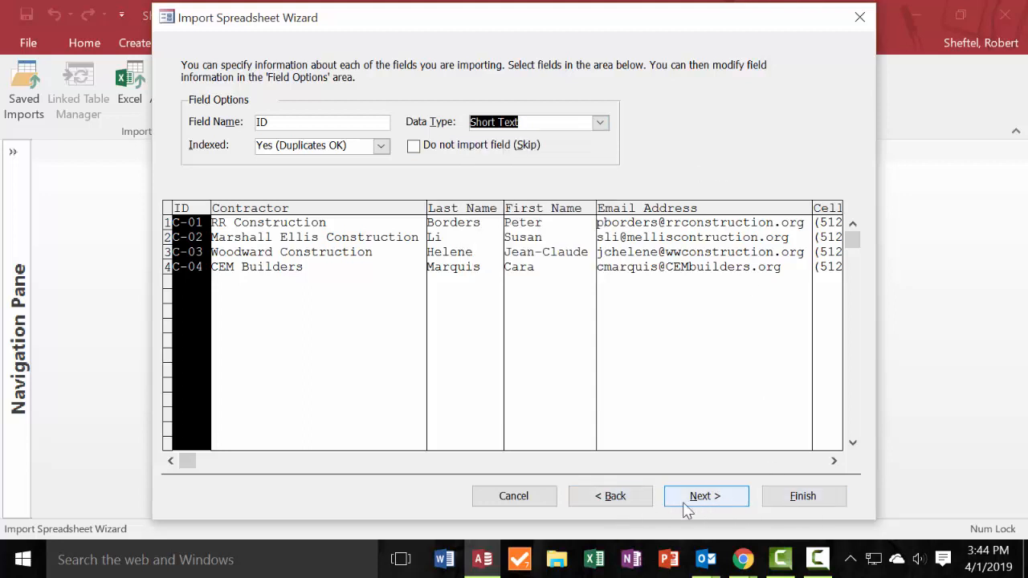
pyautogui.click(684, 504)
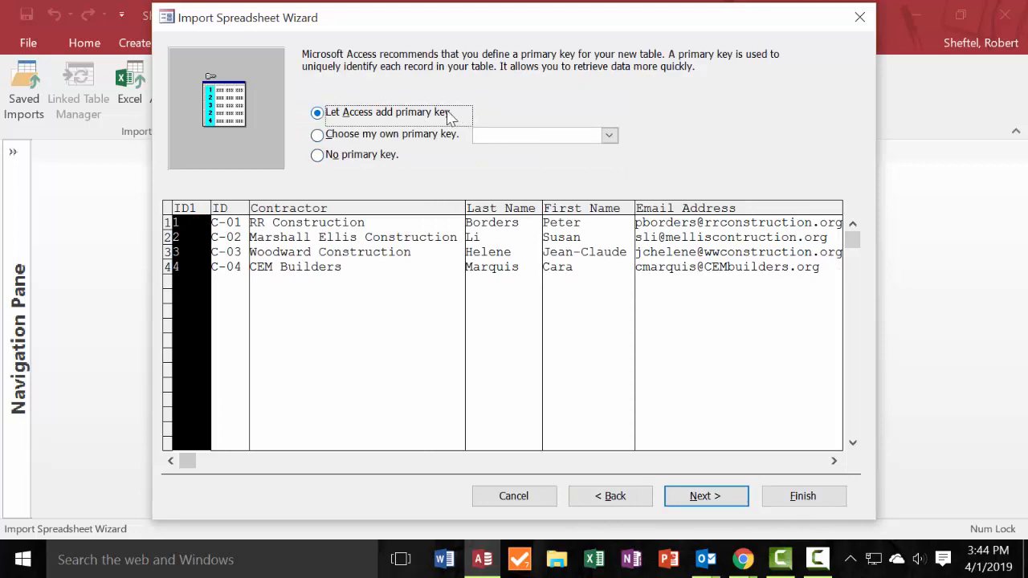
# Set ID as the primary key, import the data into the Contractors table, and finish without saving the import steps.
pyautogui.click(325, 135)
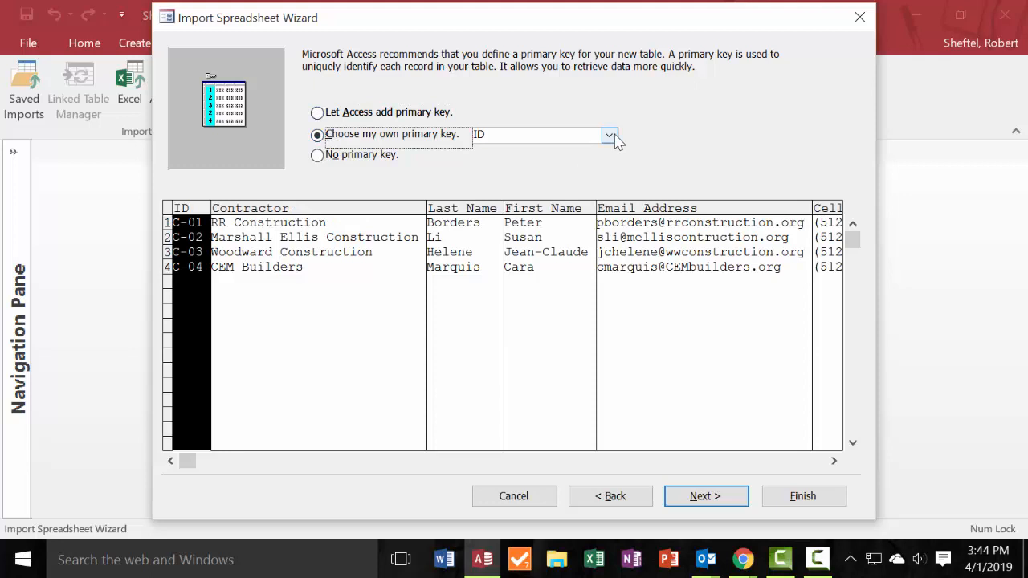
pyautogui.click(729, 500)
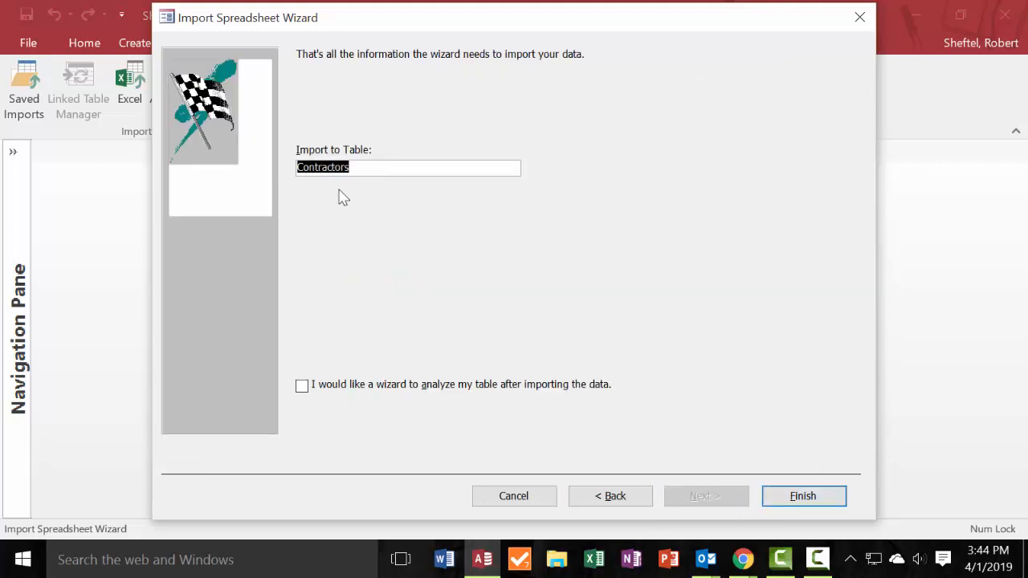
pyautogui.click(795, 502)
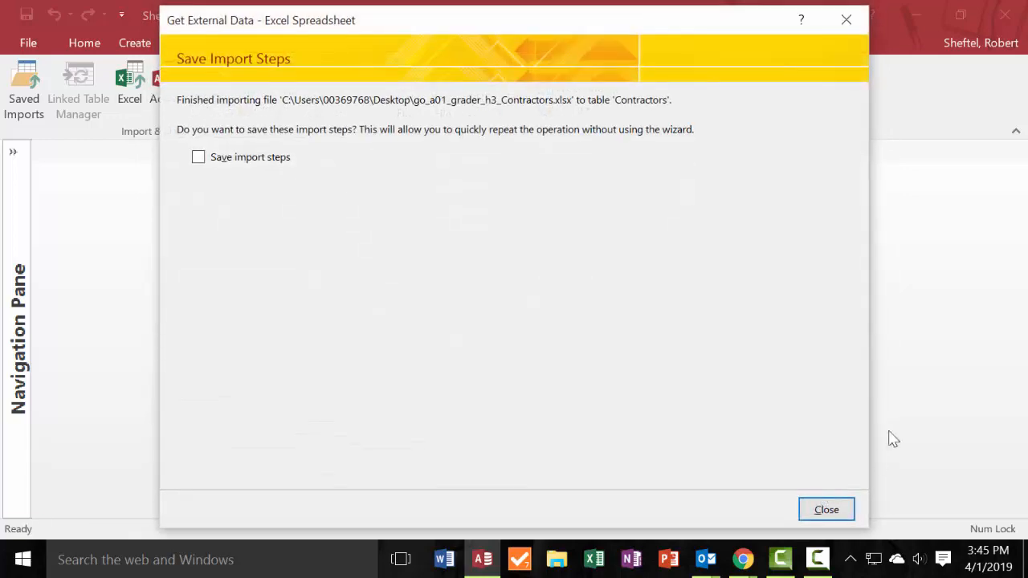
pyautogui.click(840, 509)
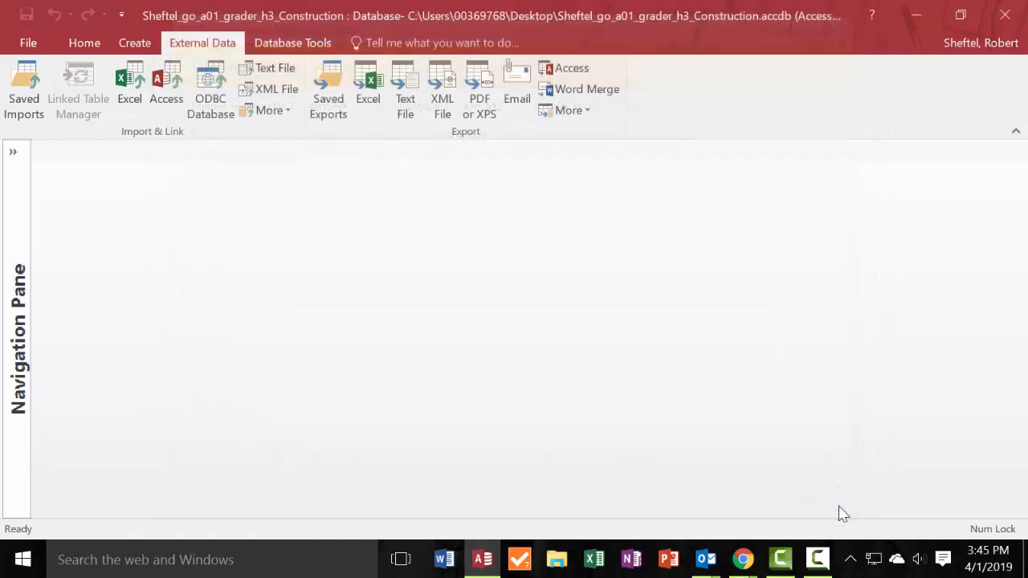
# Expand the list of database objects and open the Contractors table.
pyautogui.click(13, 151)
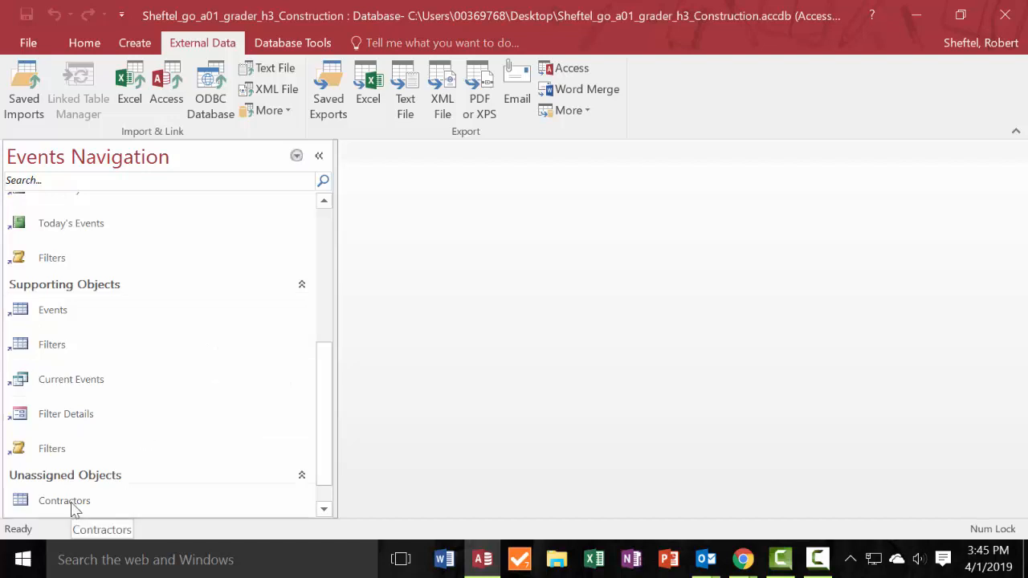
pyautogui.click(319, 156)
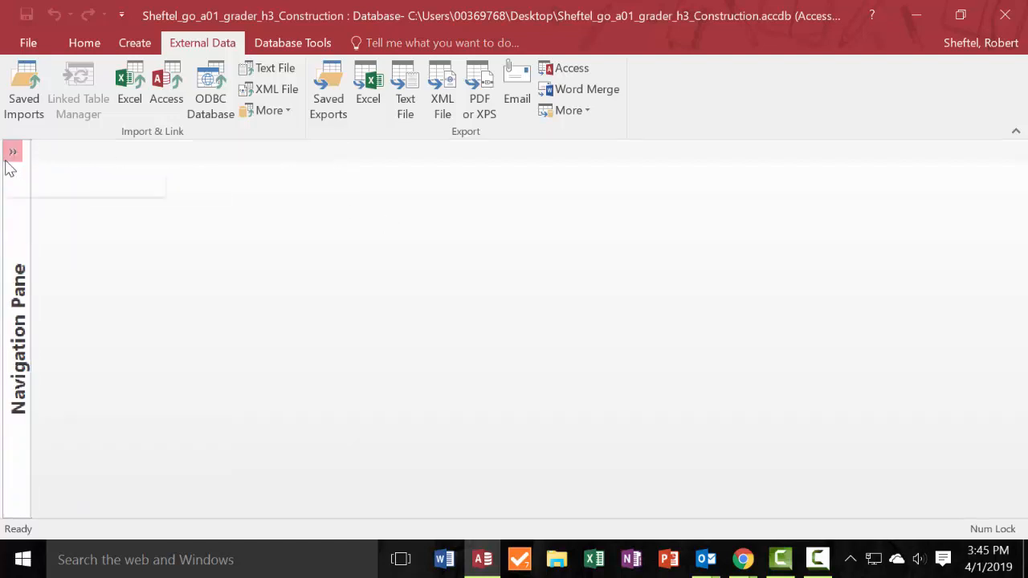
pyautogui.click(13, 153)
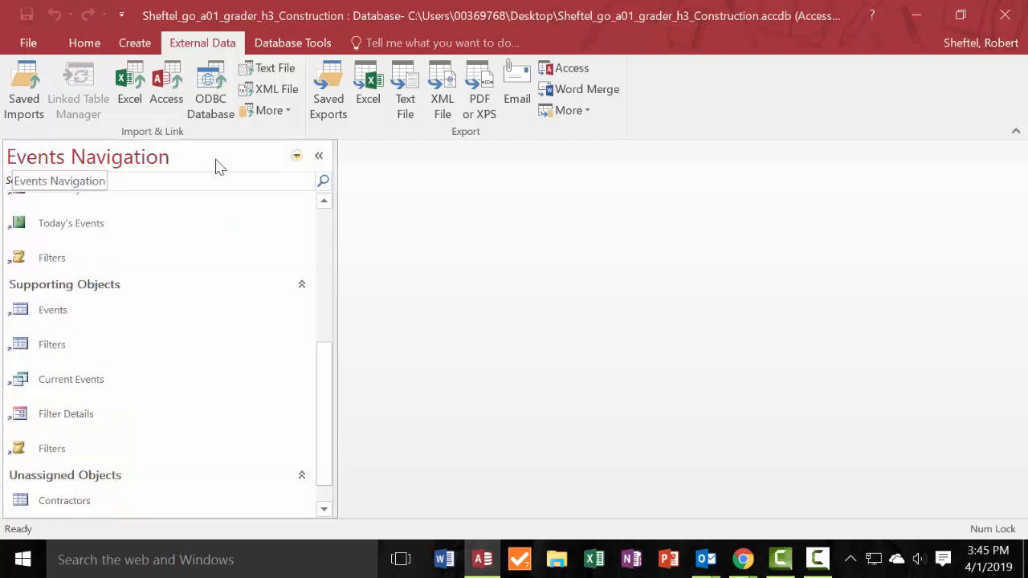
pyautogui.click(60, 506)
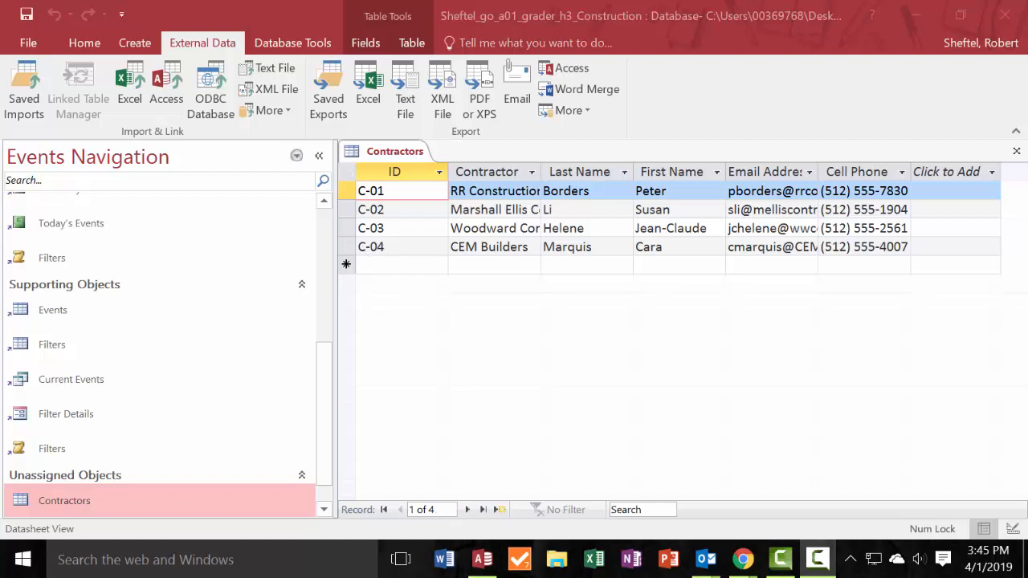
# Apply Best Fit to all Contractors columns, from ID through Cell Phone, and deselect the ID column.
pyautogui.click(410, 173)
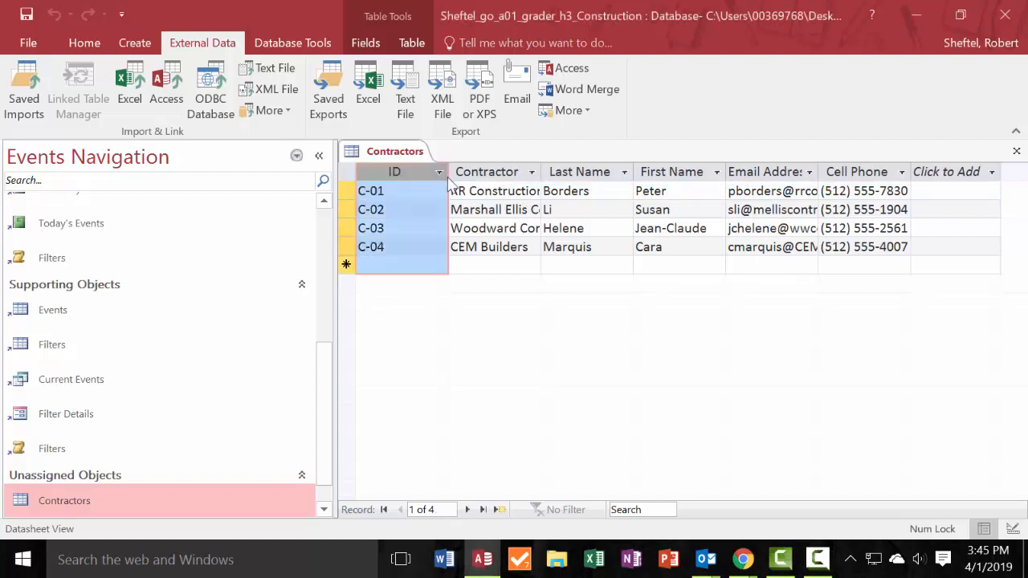
pyautogui.doubleClick(448, 172)
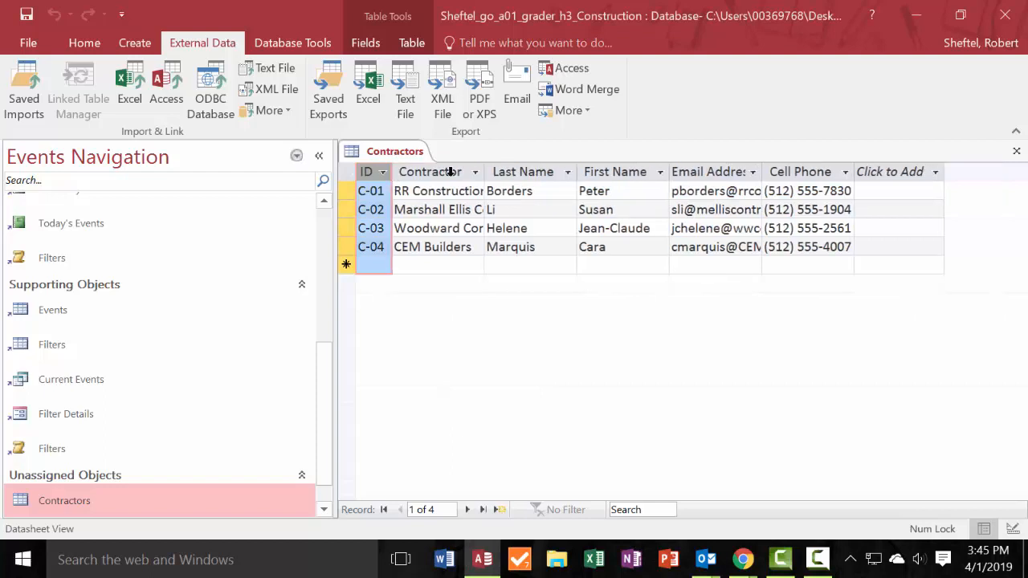
pyautogui.click(384, 172)
pyautogui.click(391, 171)
pyautogui.doubleClick(486, 176)
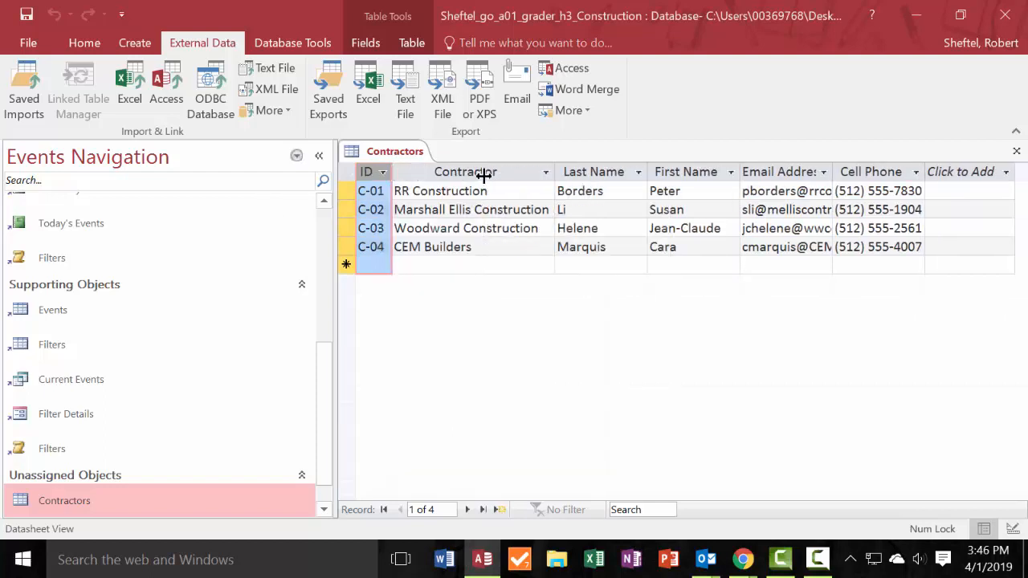
pyautogui.doubleClick(649, 175)
pyautogui.doubleClick(731, 172)
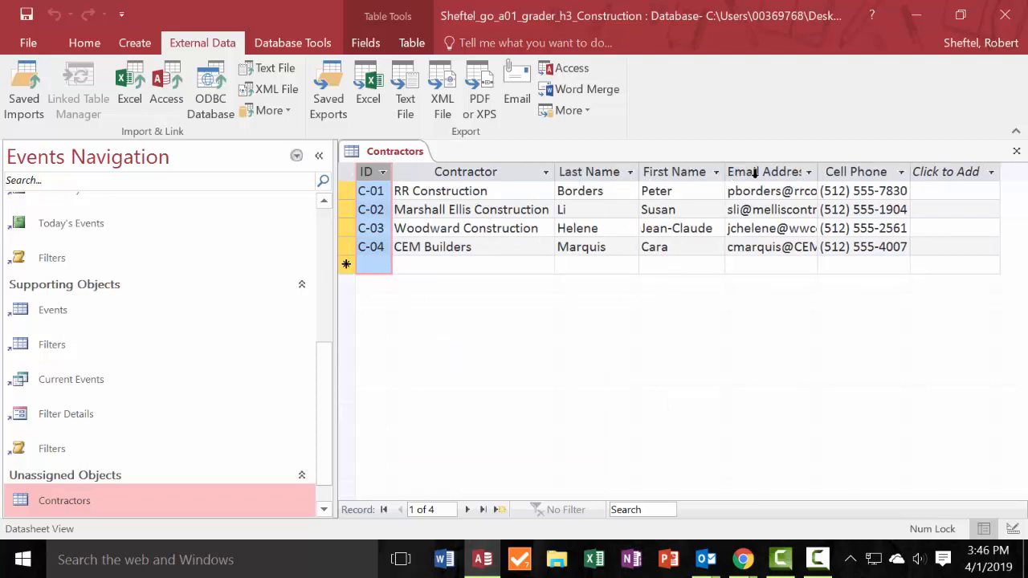
pyautogui.doubleClick(819, 172)
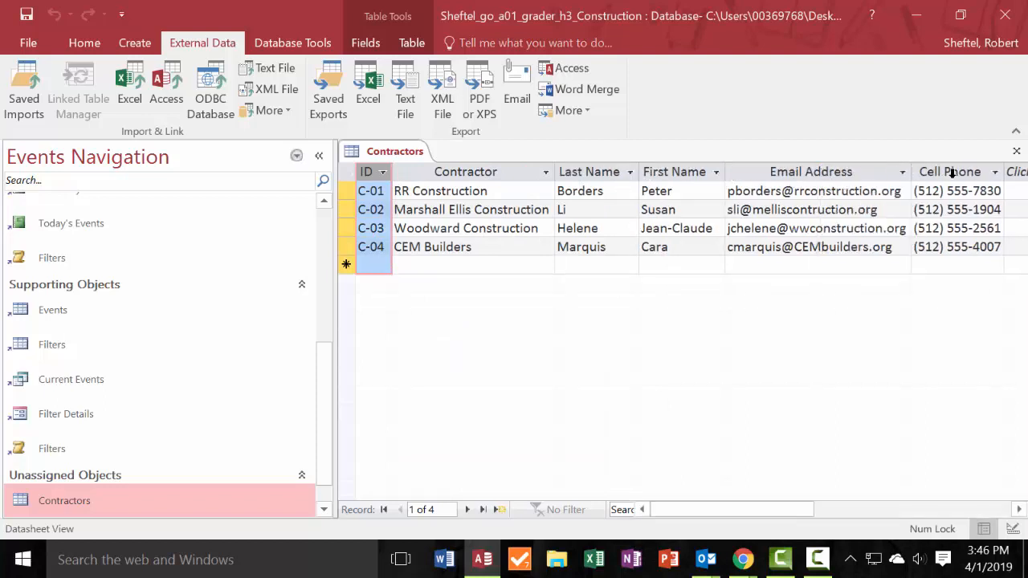
pyautogui.doubleClick(1004, 172)
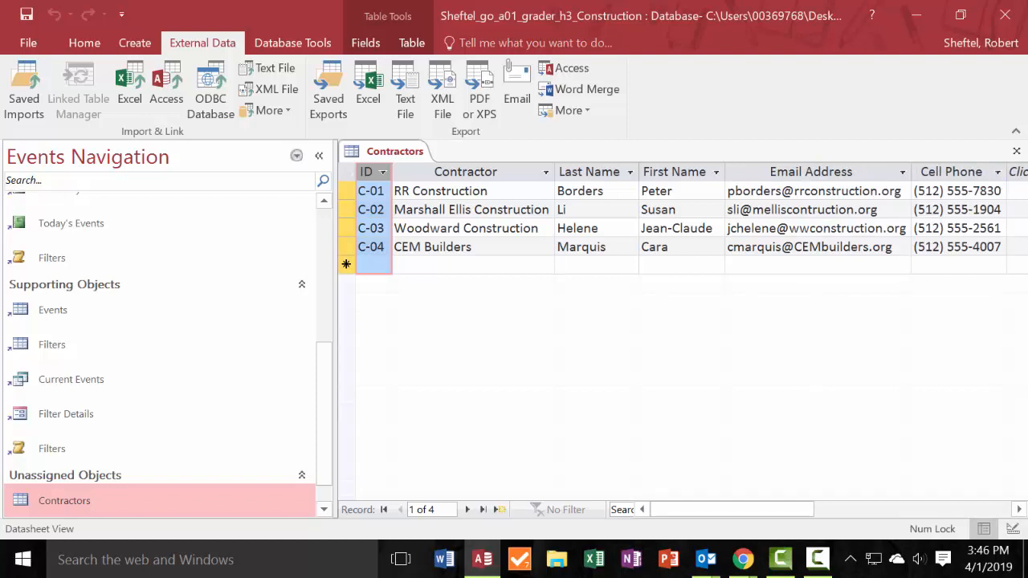
pyautogui.click(550, 246)
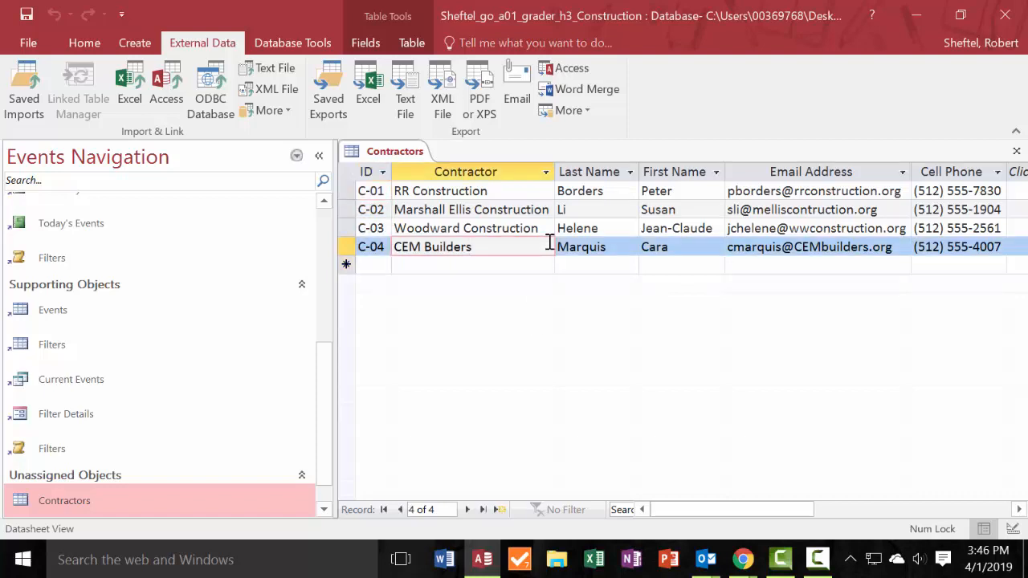
# Save the Contractors table layout and close the table.
pyautogui.rightClick(405, 156)
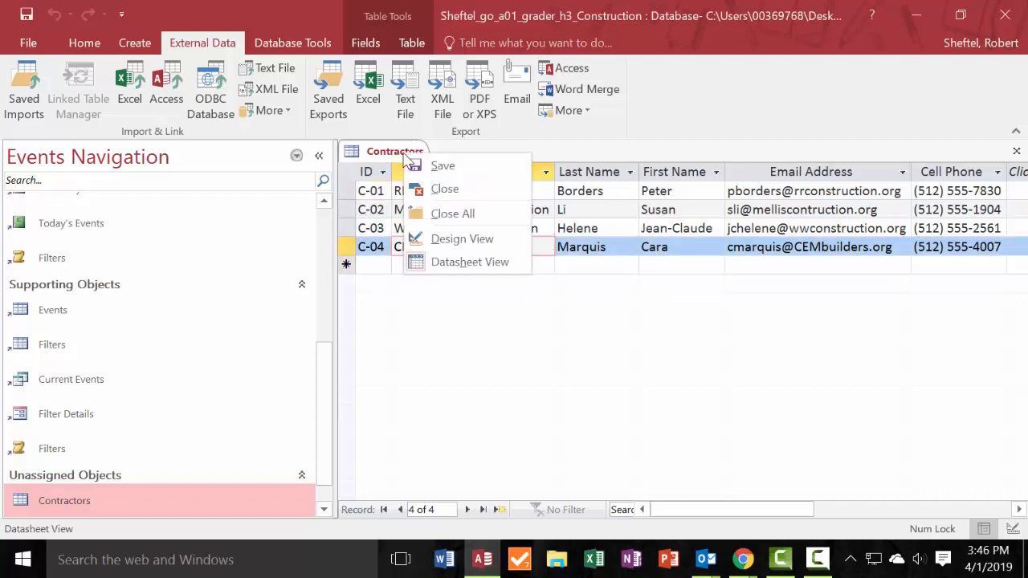
pyautogui.click(463, 173)
pyautogui.rightClick(405, 152)
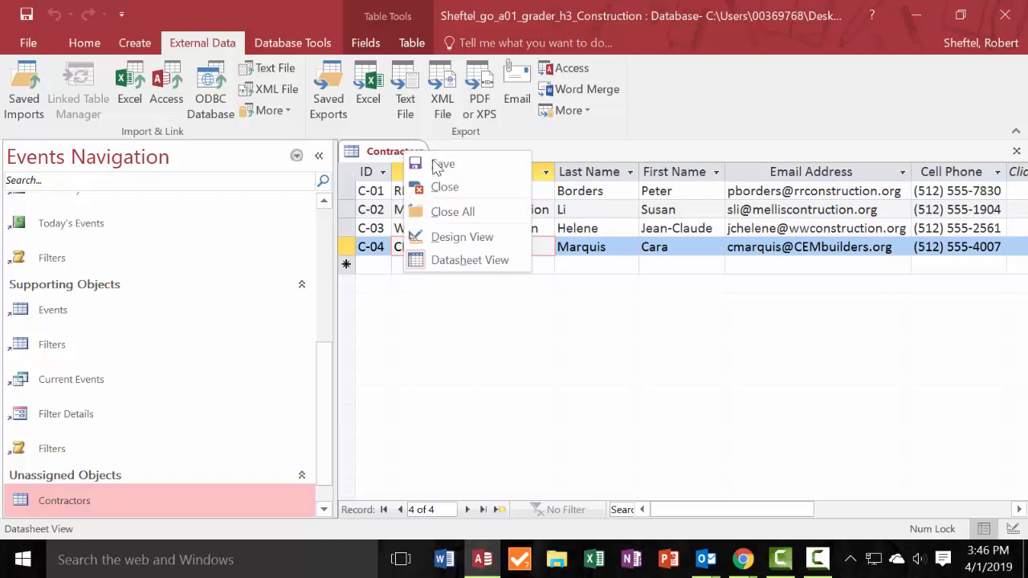
pyautogui.click(464, 190)
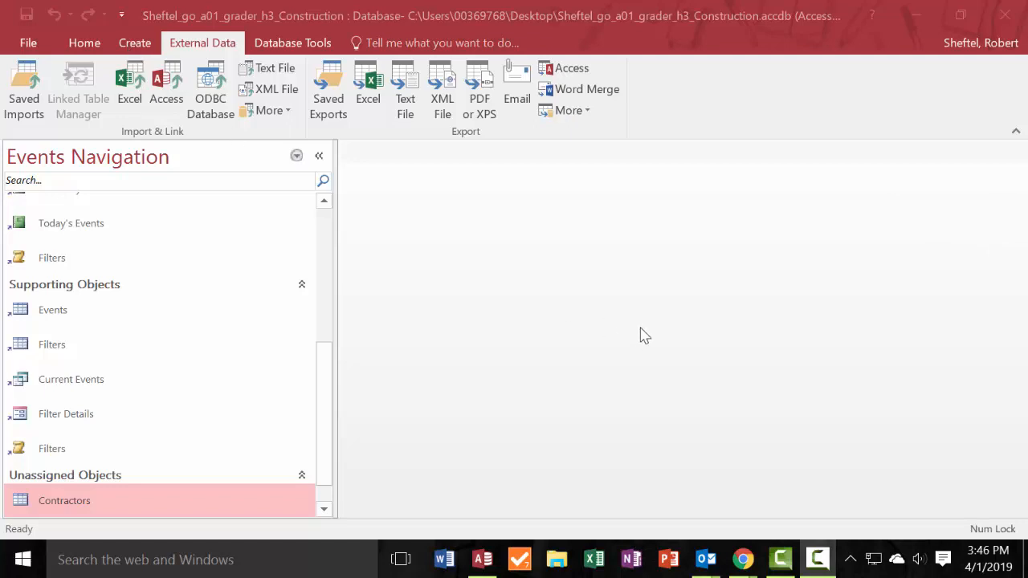
# Start a Simple Query Wizard query on the Projects table and add the Site, Building Project, and Budget Amount fields in that order.
pyautogui.click(135, 43)
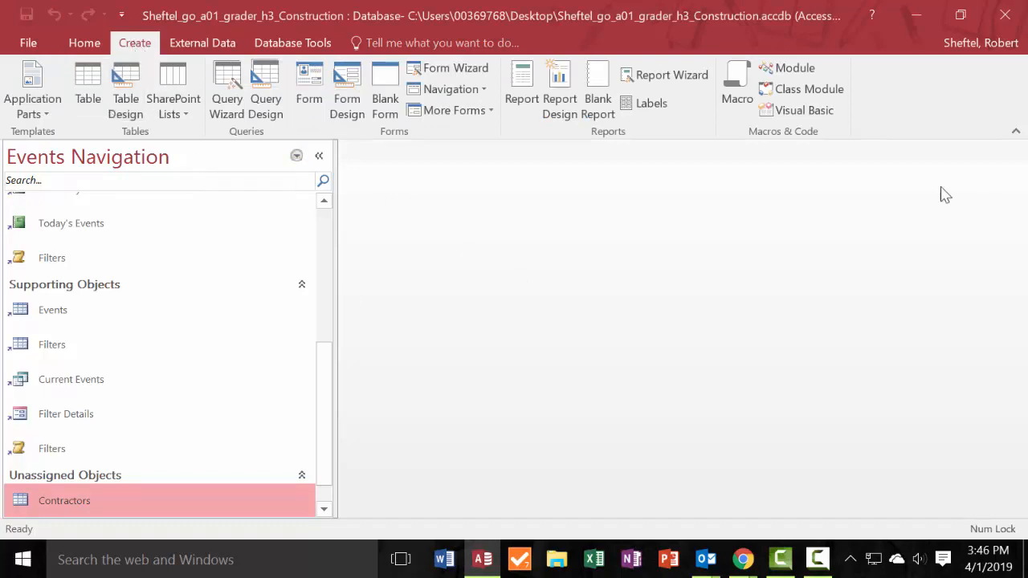
pyautogui.click(231, 94)
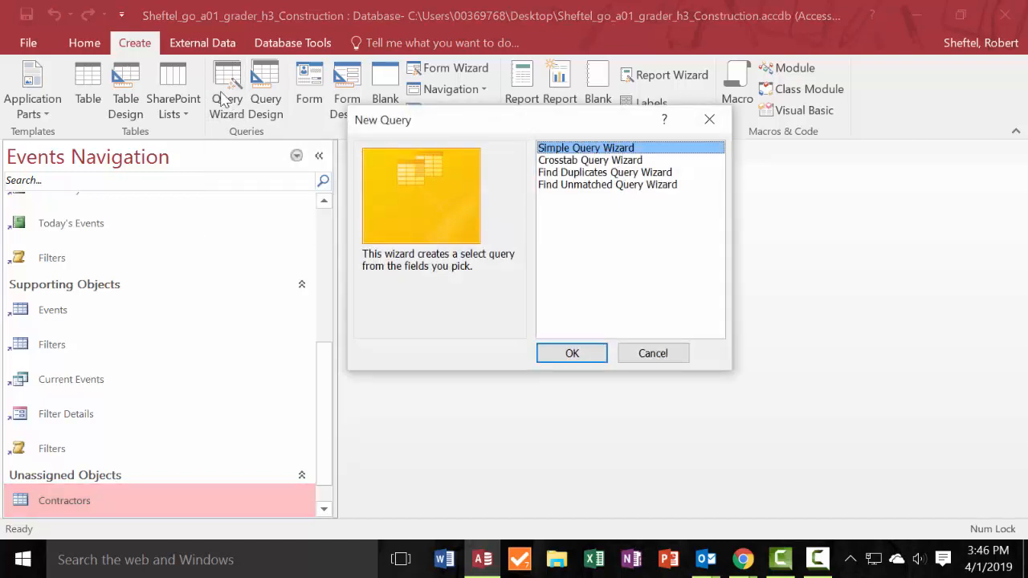
pyautogui.click(583, 354)
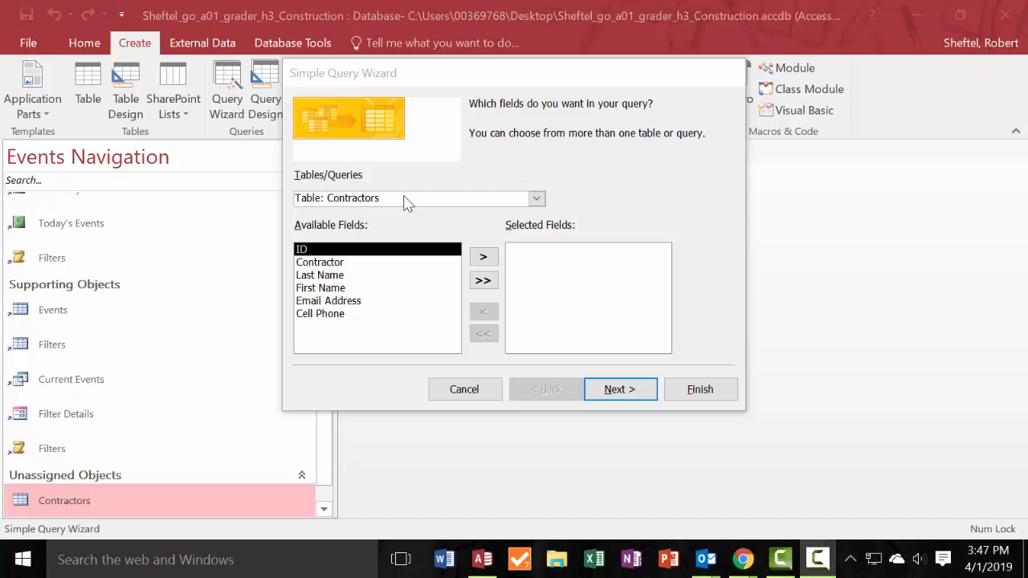
pyautogui.click(536, 199)
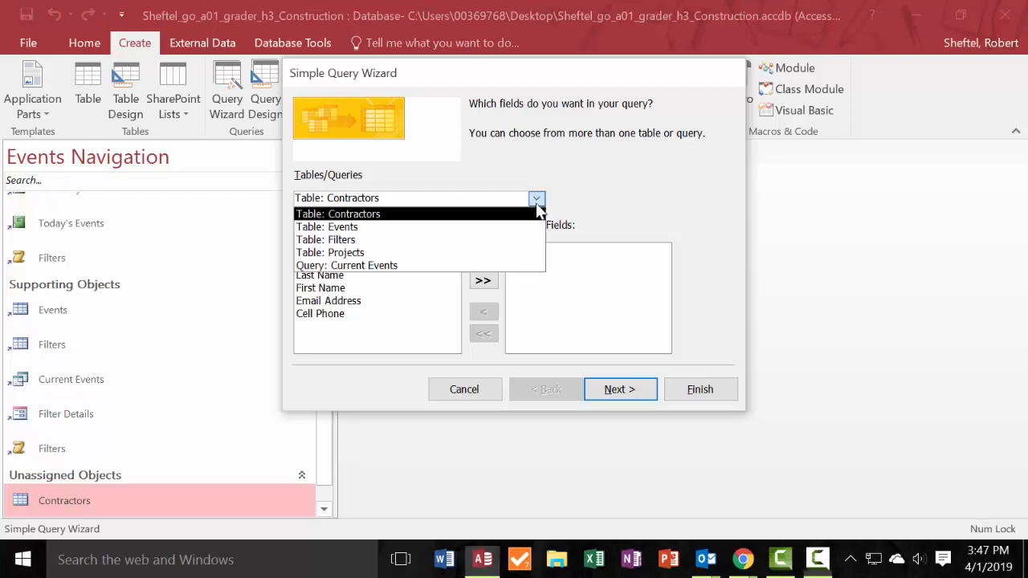
pyautogui.click(405, 254)
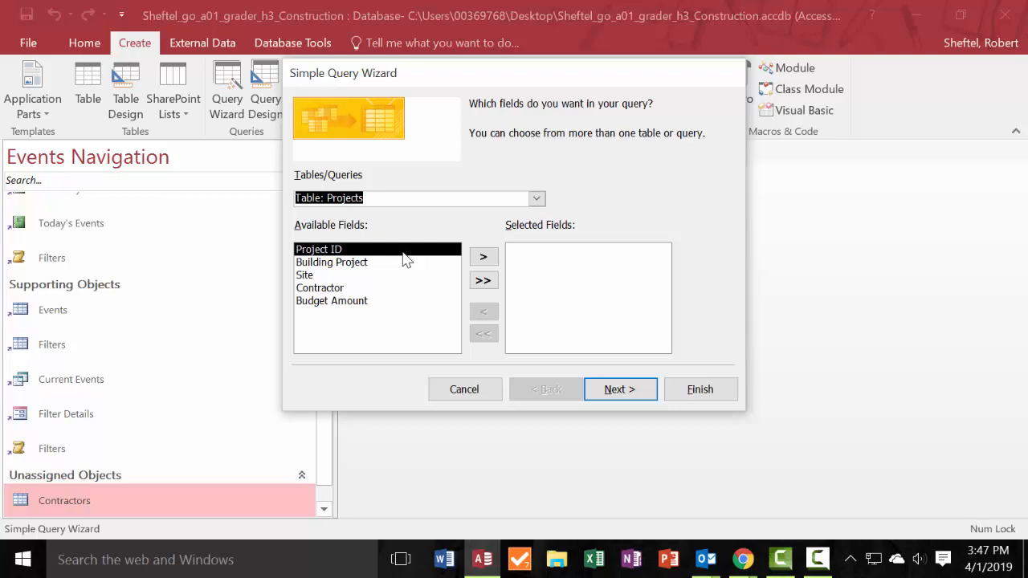
pyautogui.doubleClick(305, 275)
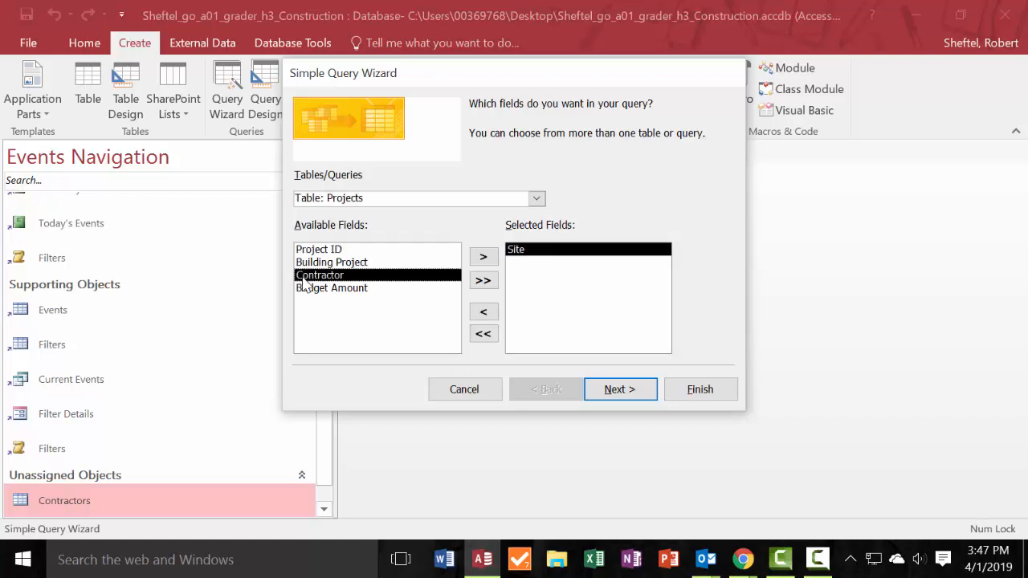
pyautogui.doubleClick(362, 264)
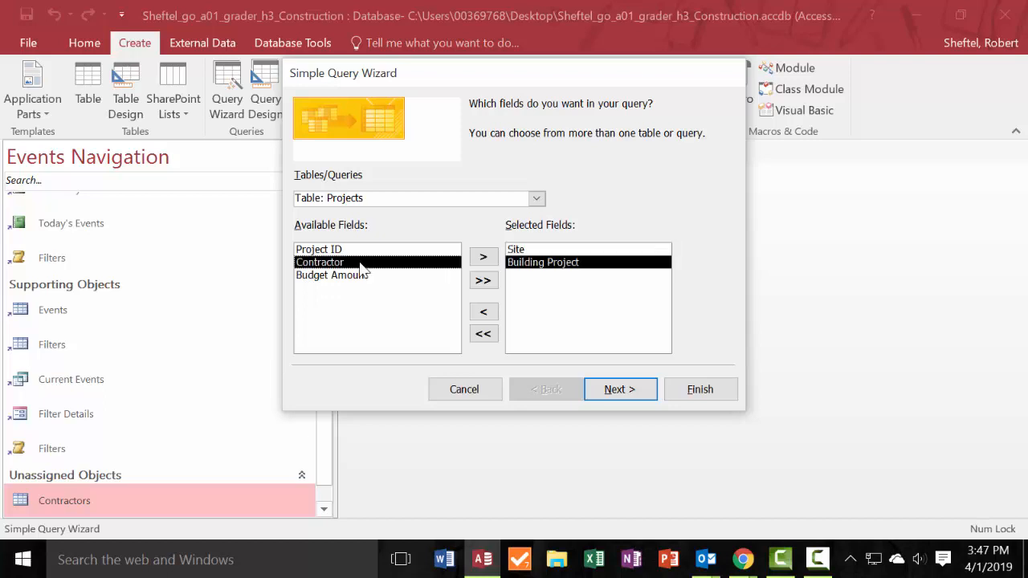
pyautogui.doubleClick(318, 276)
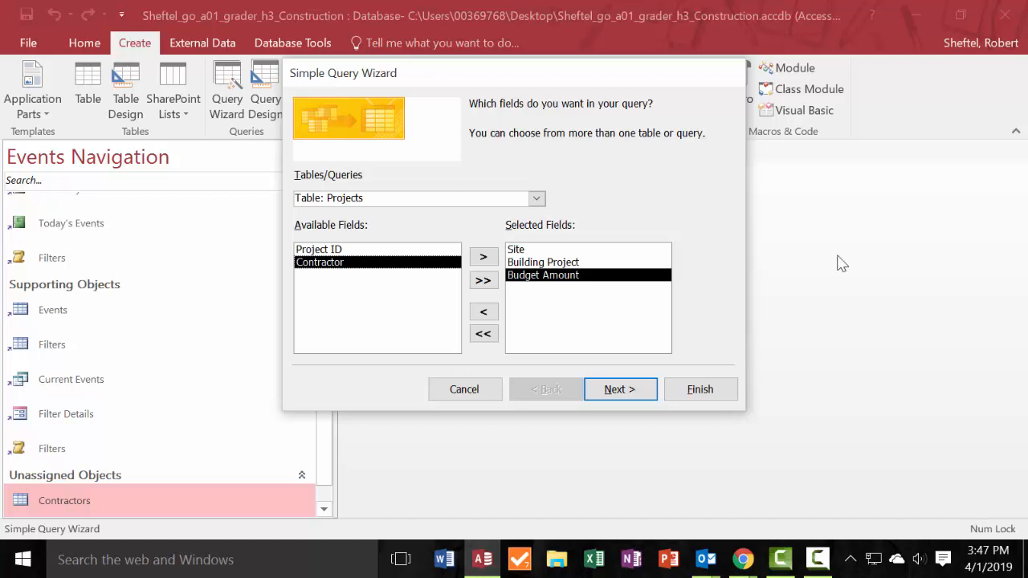
# Keep the Detail option and the title Projects Query, and finish the wizard with the query opened to view information.
pyautogui.click(634, 393)
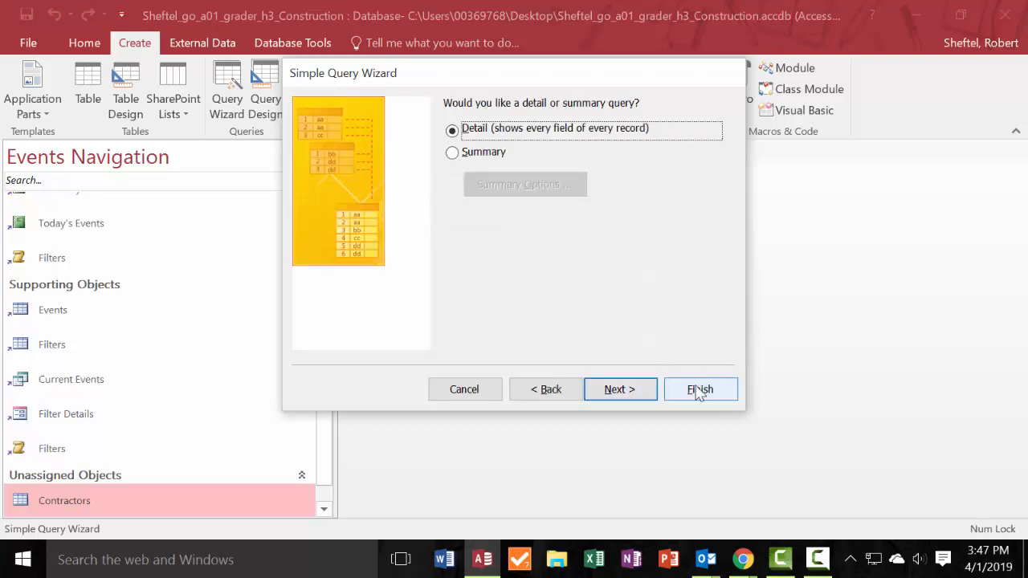
pyautogui.click(654, 391)
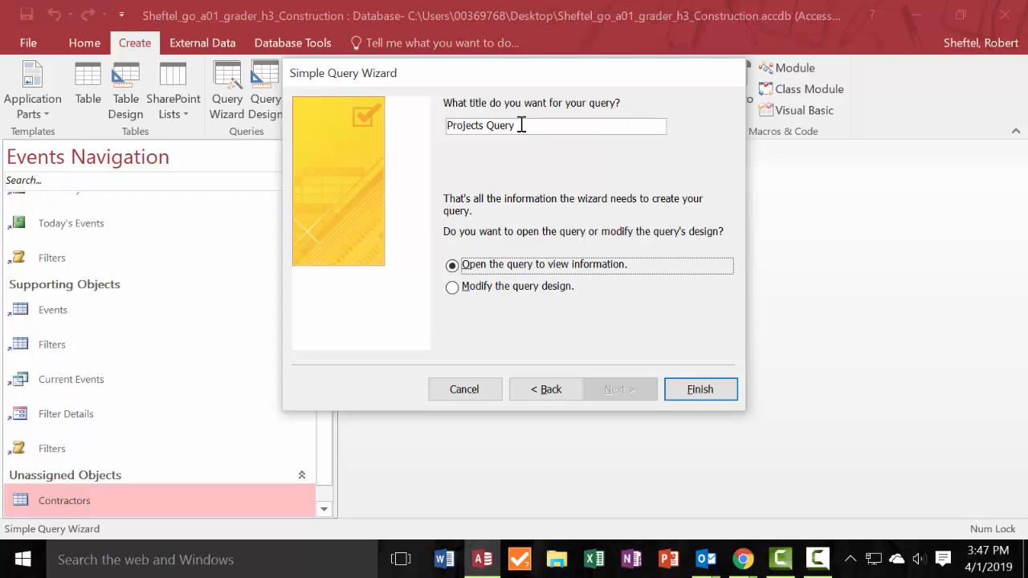
pyautogui.click(705, 392)
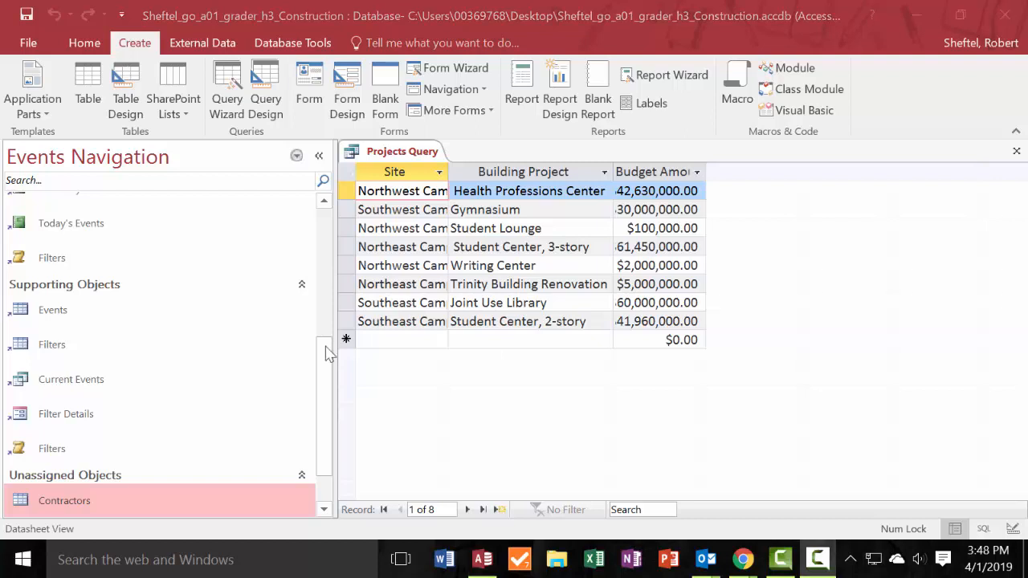
# Apply Best Fit to the Site and Budget Amount columns of the Projects Query and close the query.
pyautogui.click(439, 173)
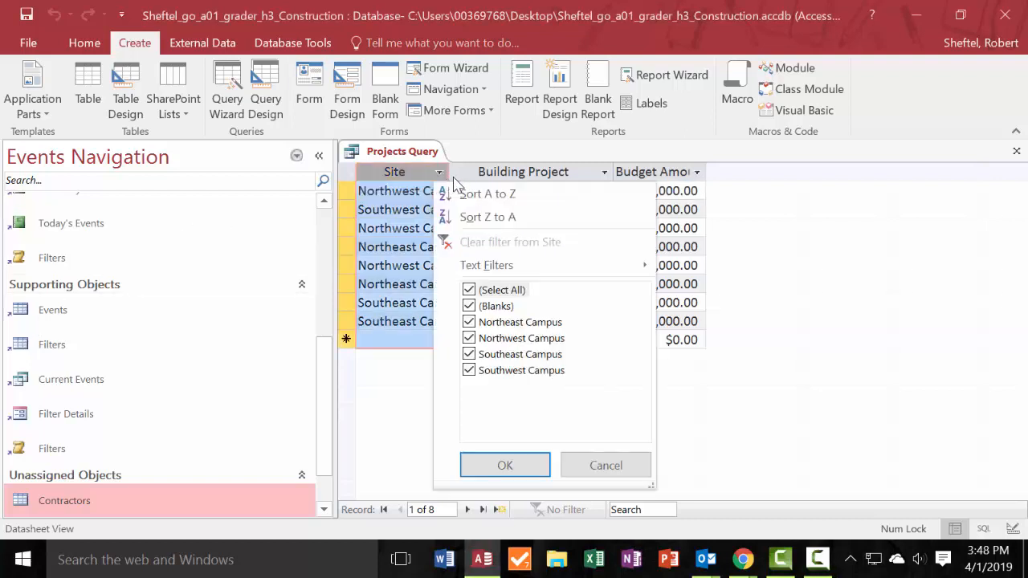
pyautogui.click(447, 172)
pyautogui.doubleClick(448, 172)
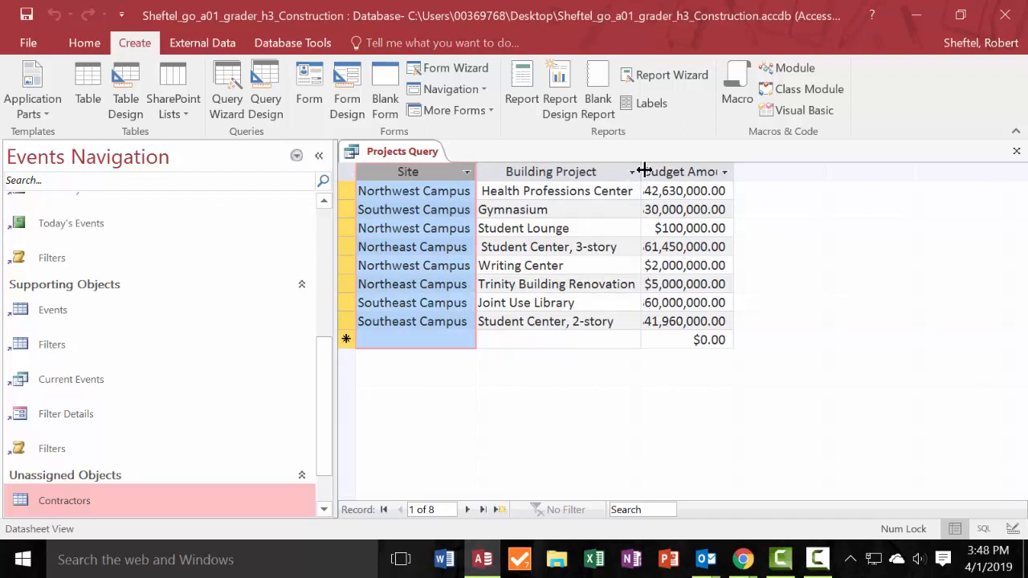
pyautogui.doubleClick(733, 172)
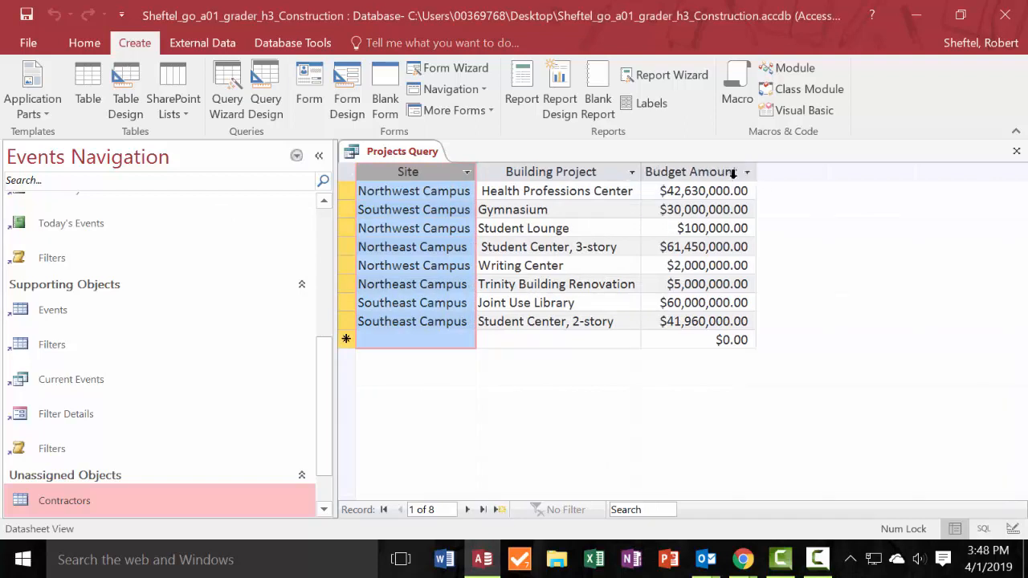
pyautogui.click(617, 246)
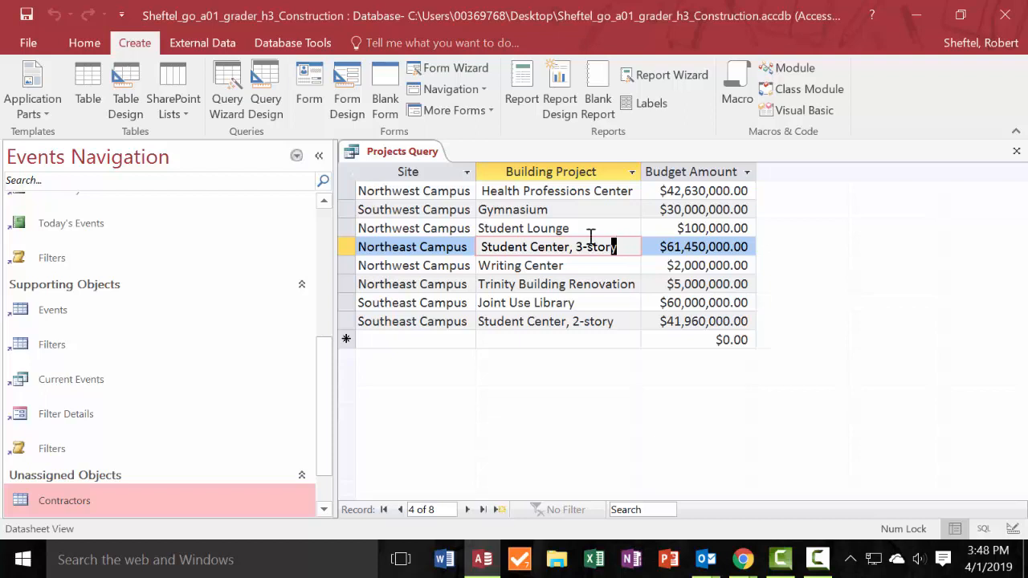
pyautogui.rightClick(397, 151)
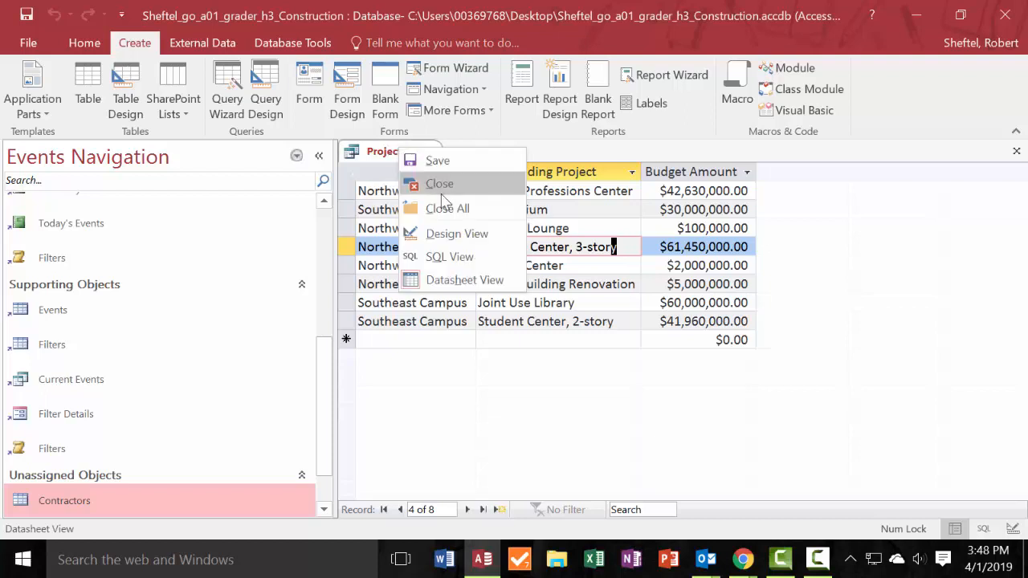
pyautogui.click(442, 189)
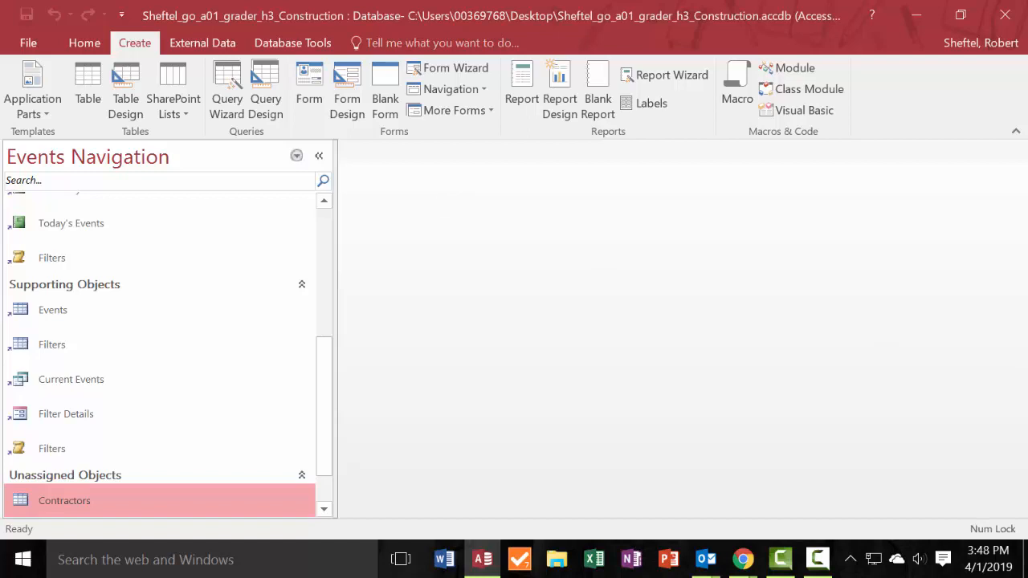
# Create a form based on the Projects table.
pyautogui.press('F10')
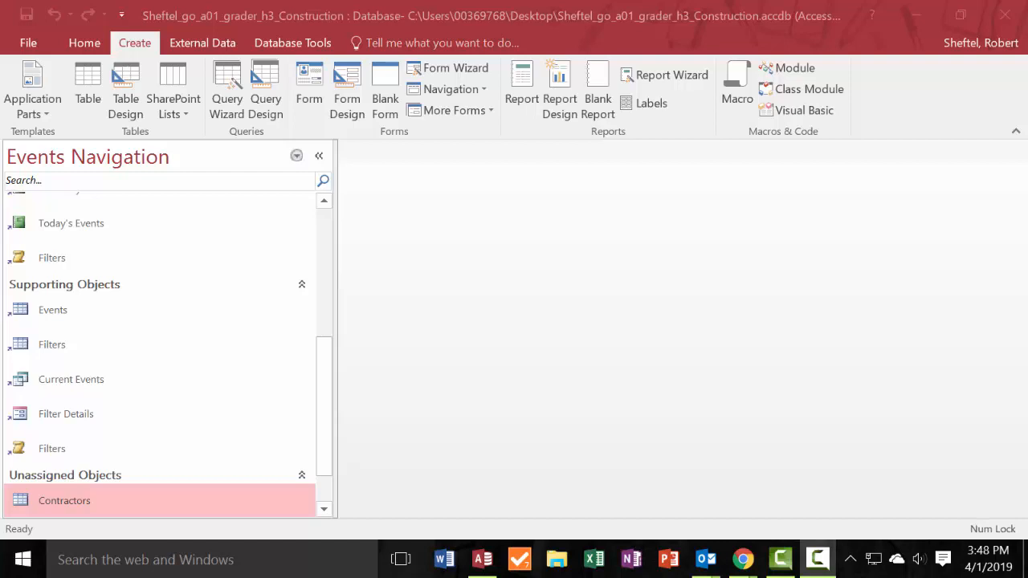
pyautogui.hotkey('alt', 'Tab')
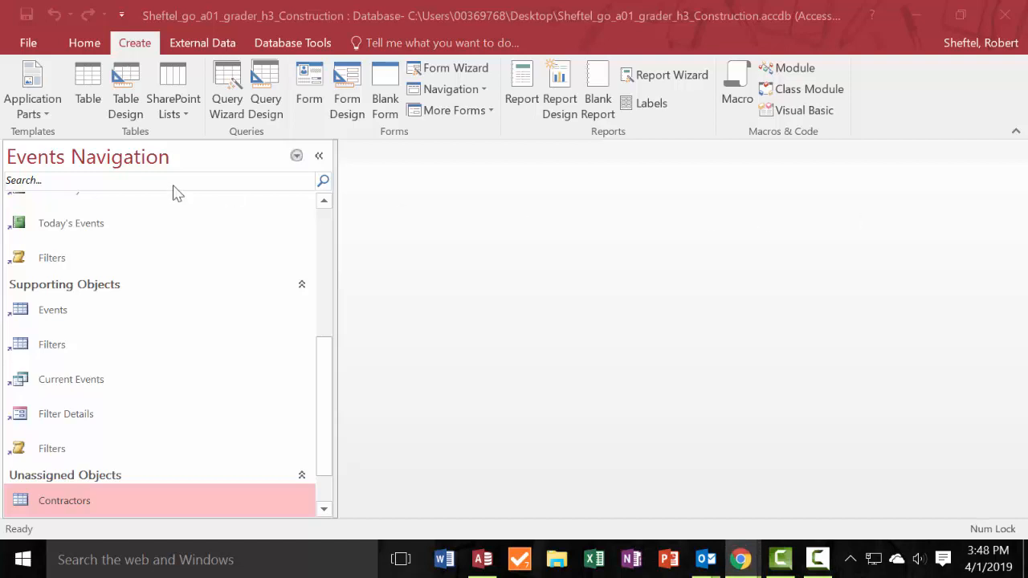
pyautogui.scroll(-2, 142, 442)
pyautogui.scroll(1, 80, 466)
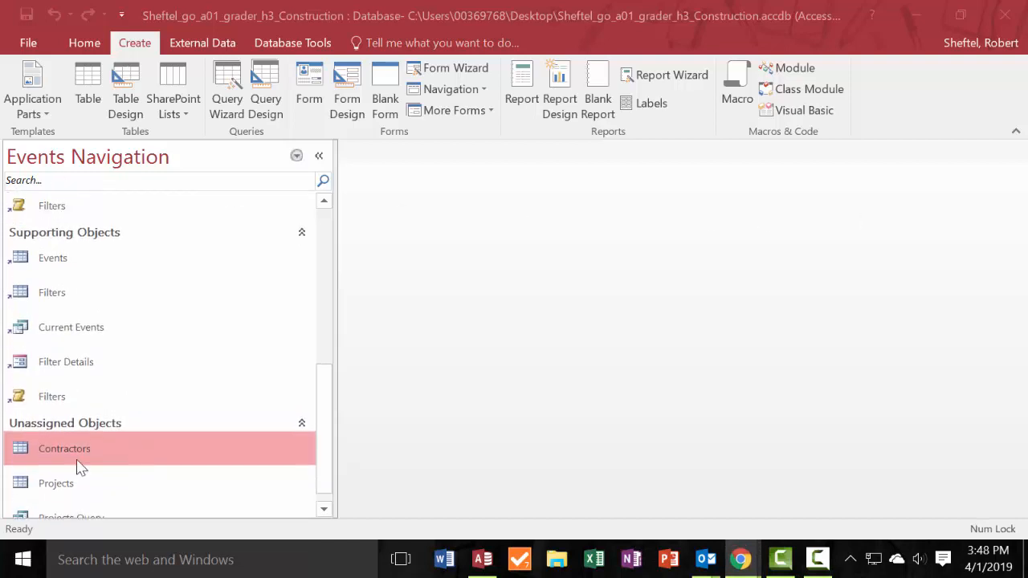
pyautogui.scroll(6, 159, 474)
pyautogui.scroll(2, 158, 474)
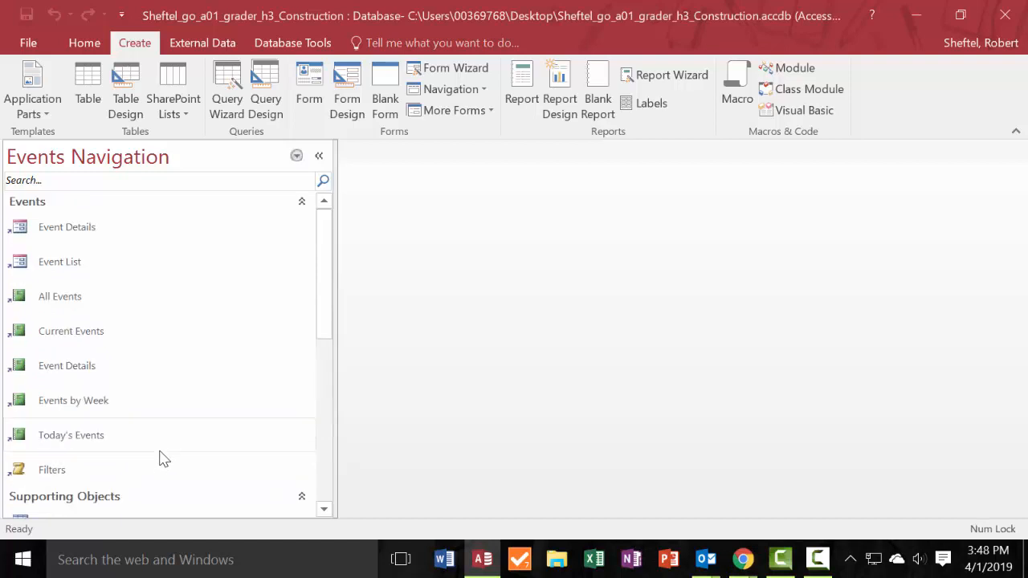
pyautogui.scroll(-8, 160, 457)
pyautogui.scroll(3, 161, 457)
pyautogui.scroll(-2, 160, 457)
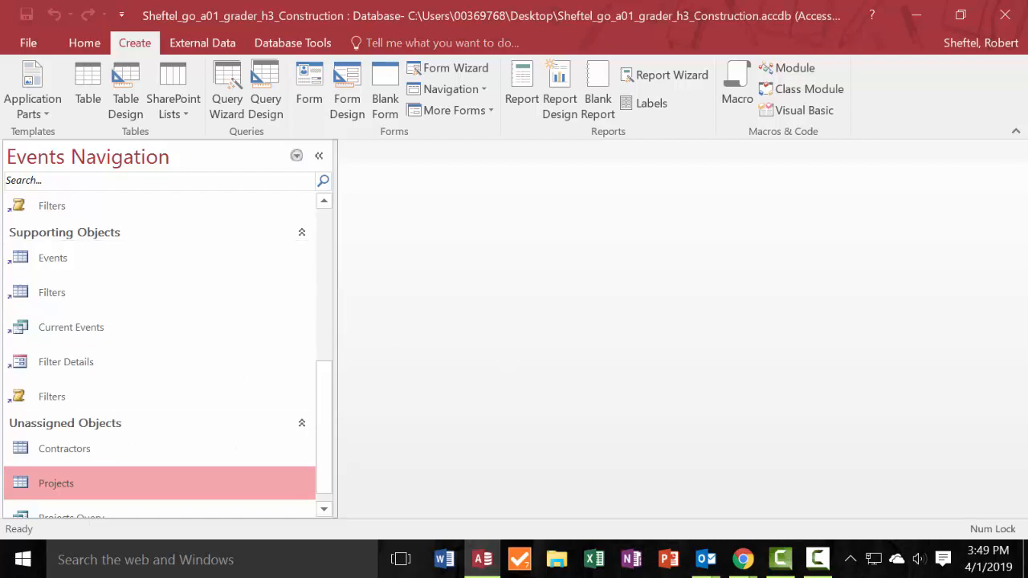
pyautogui.click(308, 88)
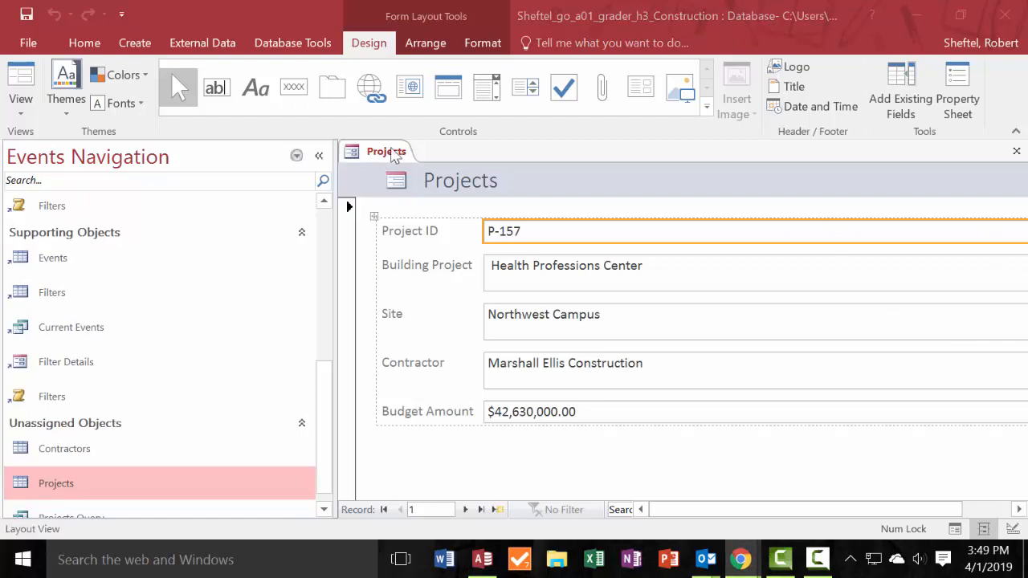
# Save the new form as Project Form and close it.
pyautogui.rightClick(394, 156)
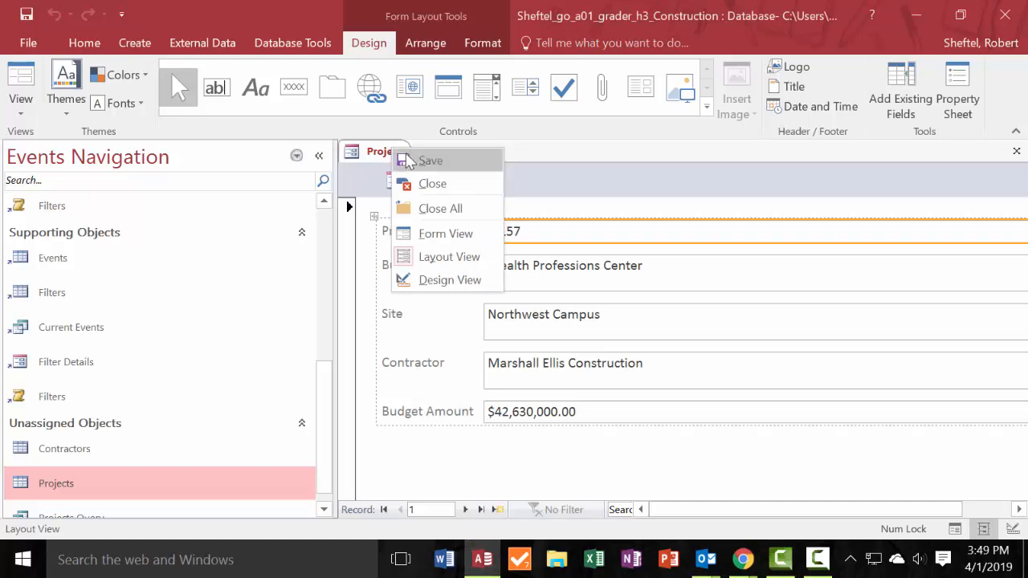
pyautogui.click(371, 160)
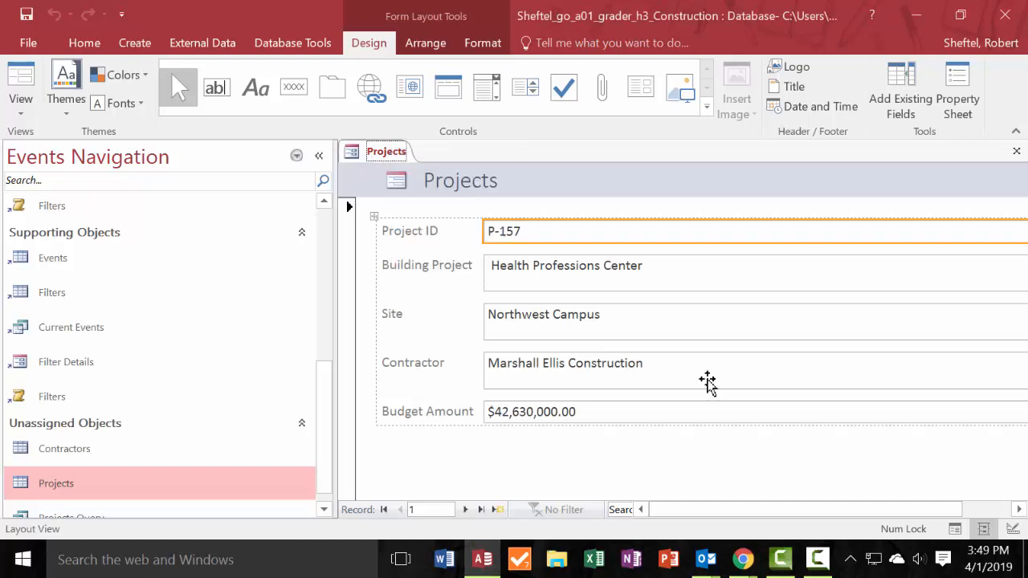
pyautogui.hotkey('ctrl', 's')
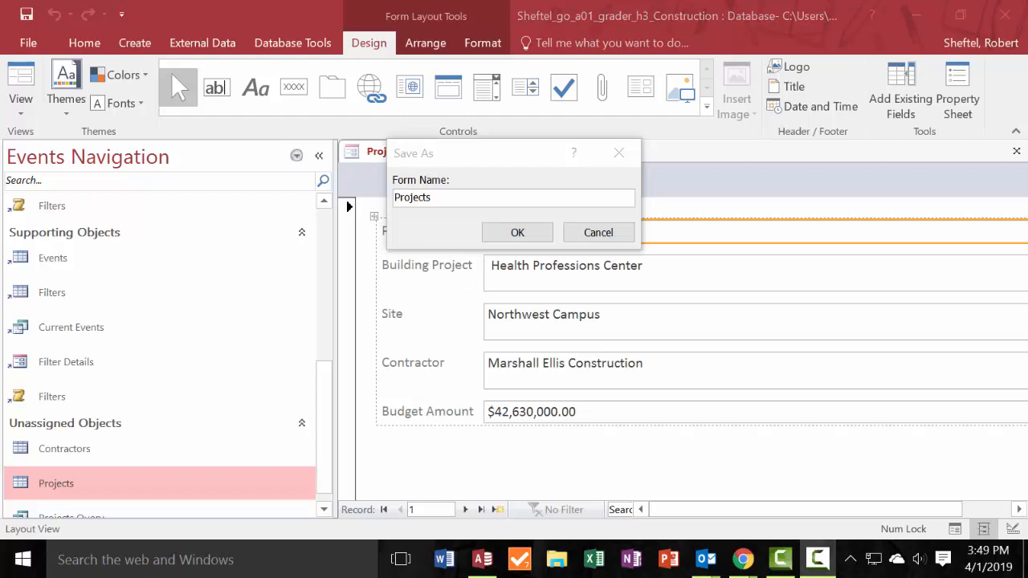
pyautogui.write('Project Form')
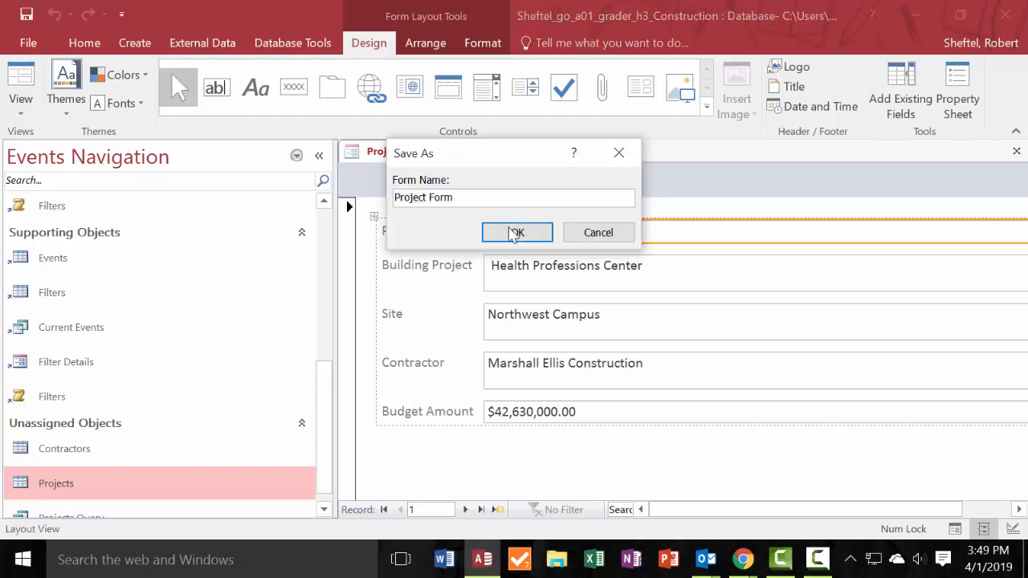
pyautogui.click(516, 233)
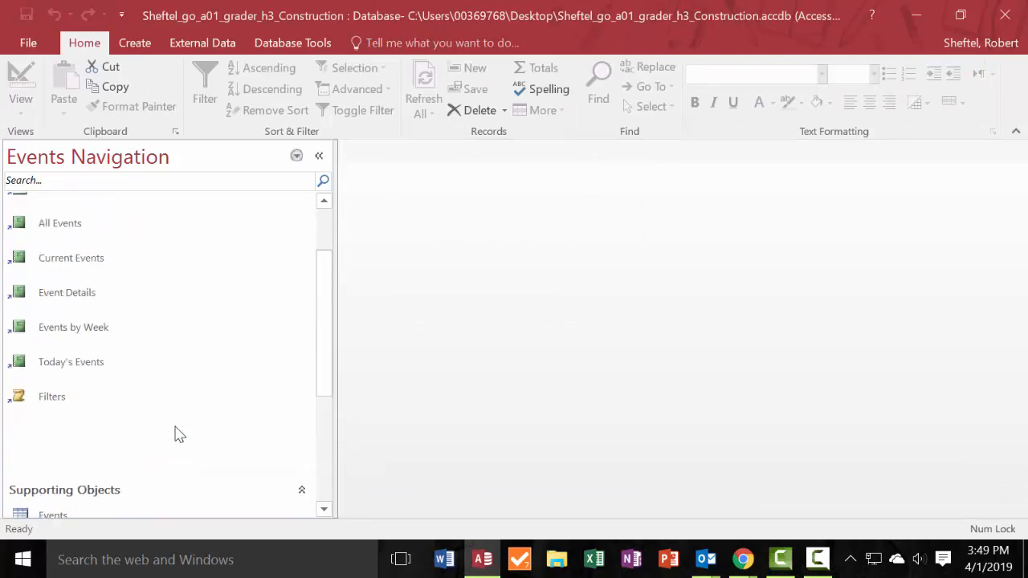
# Locate Project Form among the unassigned objects, open it to check its records, and close it again.
pyautogui.scroll(5, 177, 431)
pyautogui.scroll(-3, 200, 390)
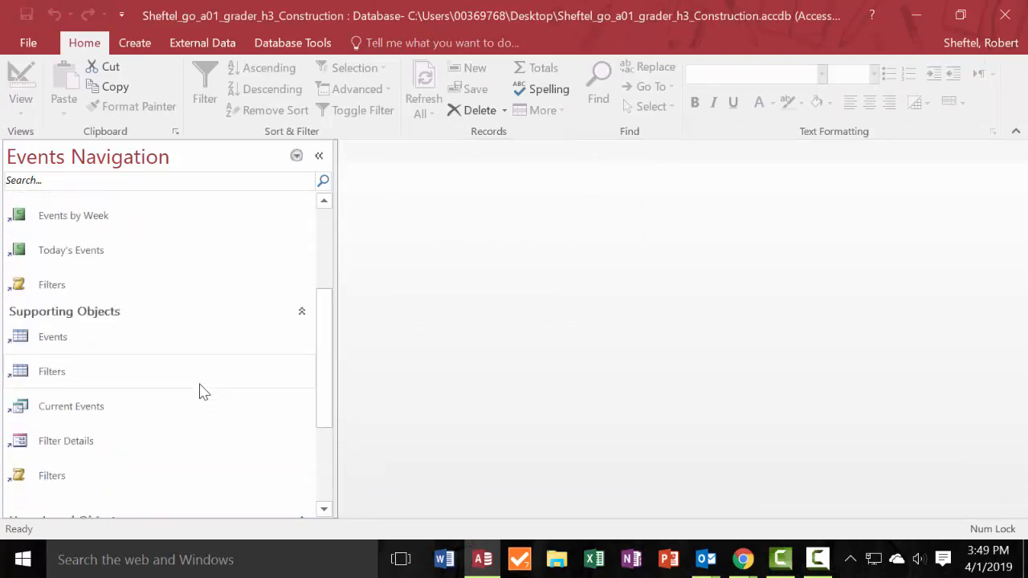
pyautogui.scroll(1, 204, 392)
pyautogui.scroll(-4, 204, 391)
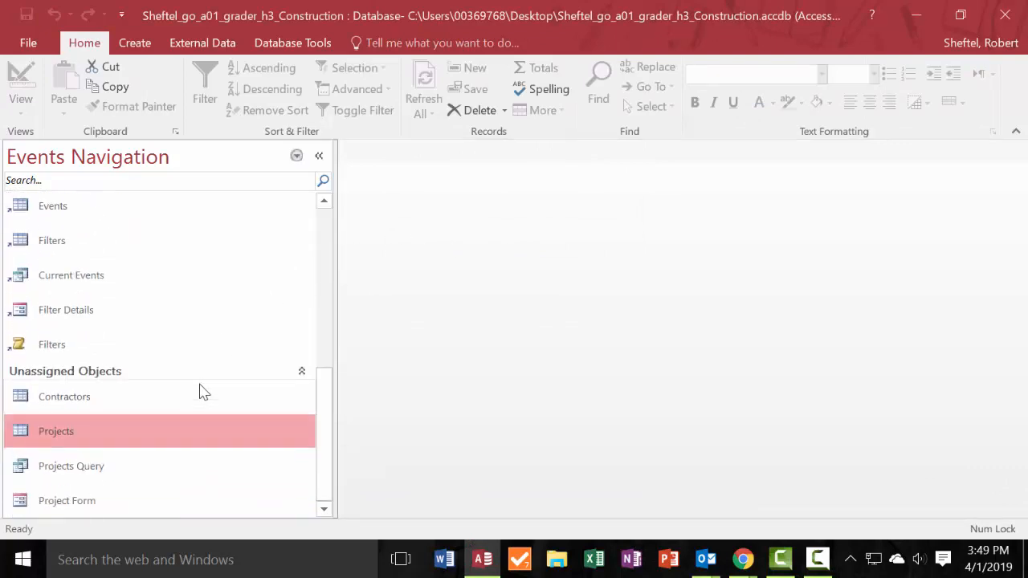
pyautogui.scroll(-2, 157, 429)
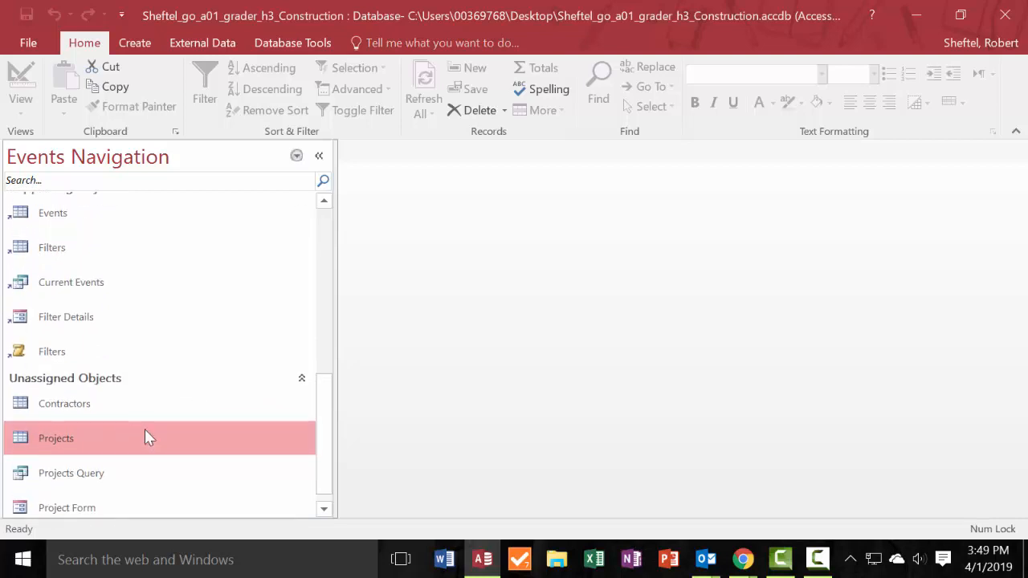
pyautogui.click(67, 501)
pyautogui.doubleClick(67, 501)
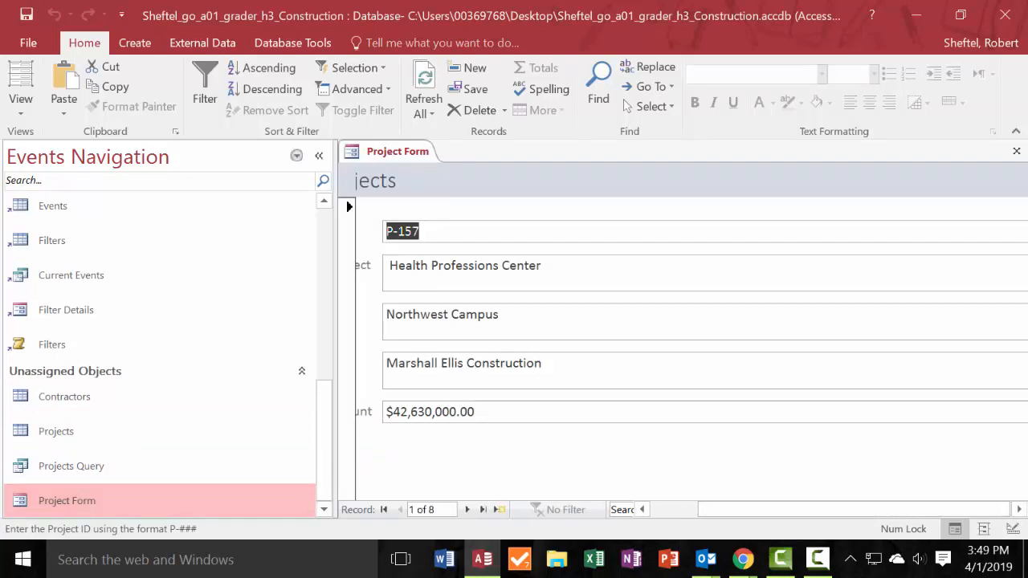
pyautogui.press('F10')
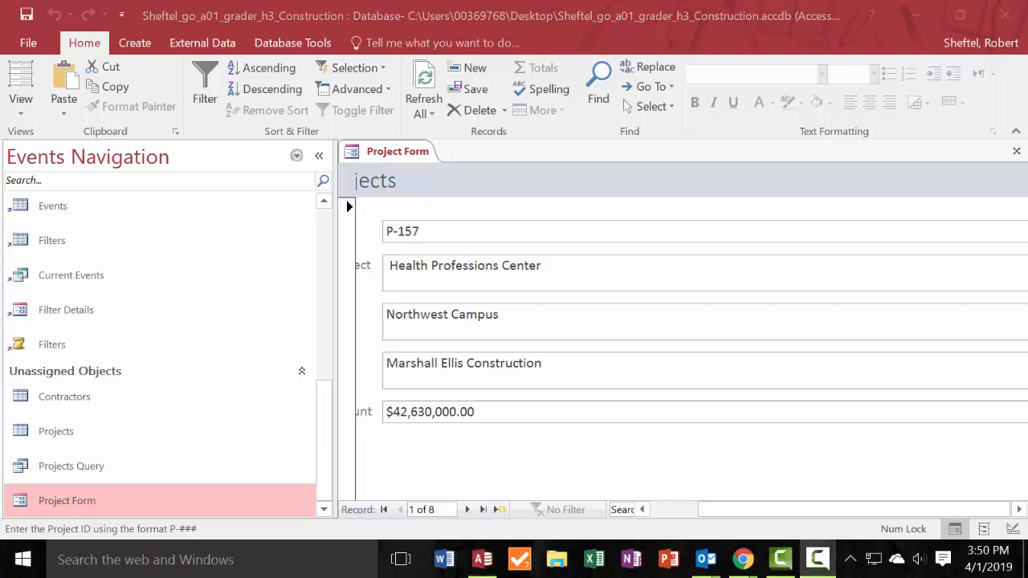
pyautogui.rightClick(394, 157)
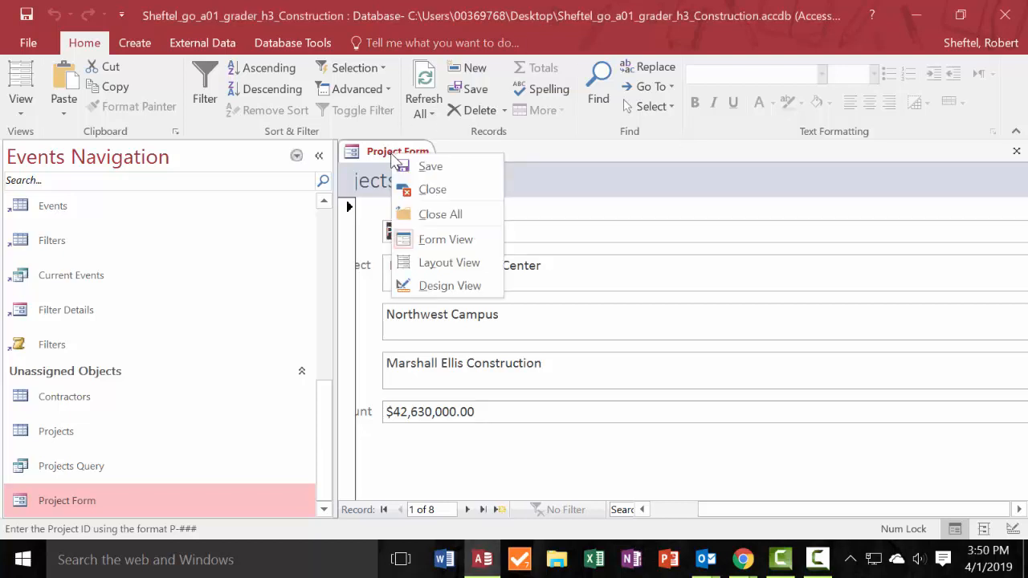
pyautogui.click(427, 190)
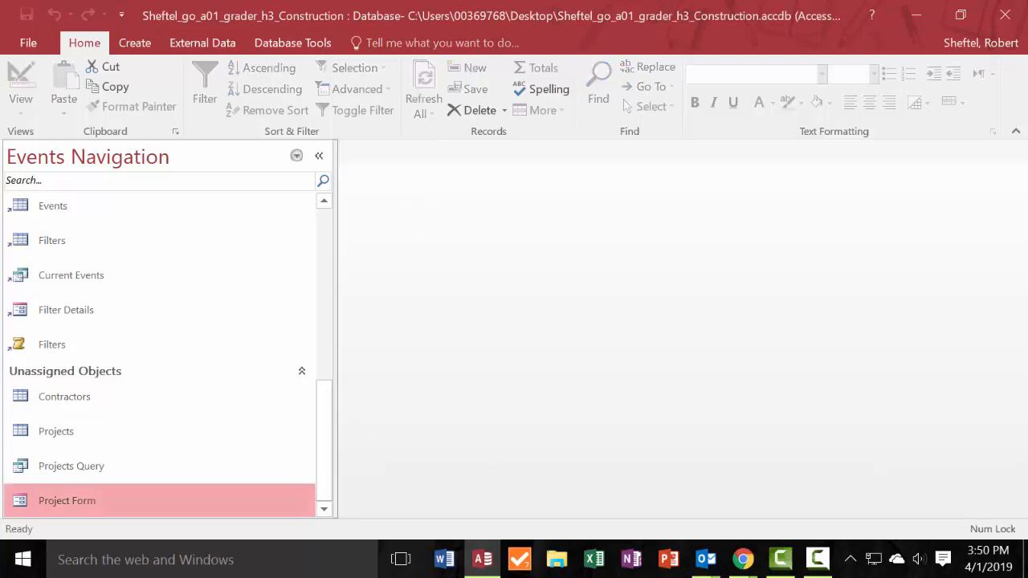
# Create a report based on the Projects table.
pyautogui.click(74, 432)
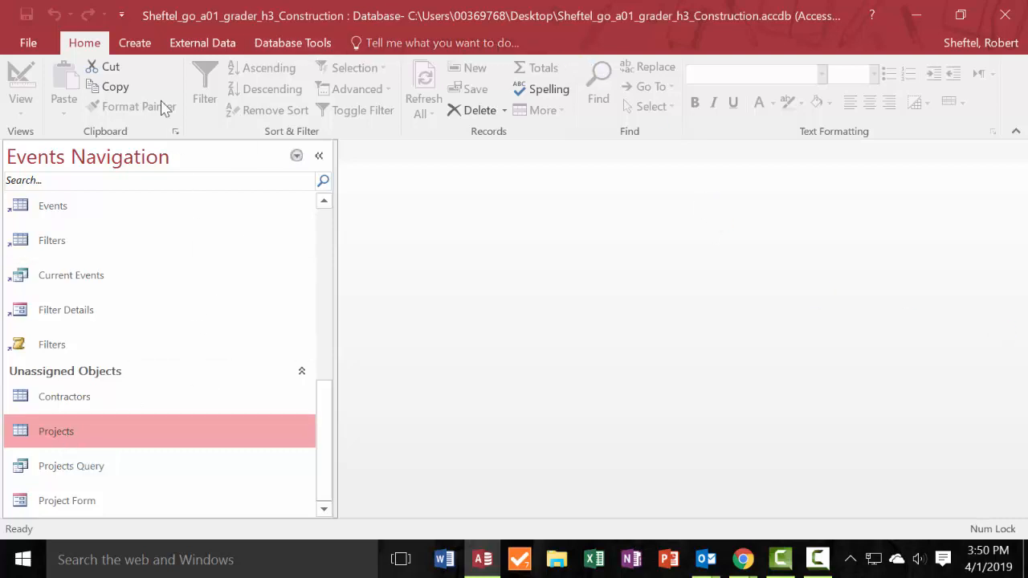
pyautogui.click(134, 45)
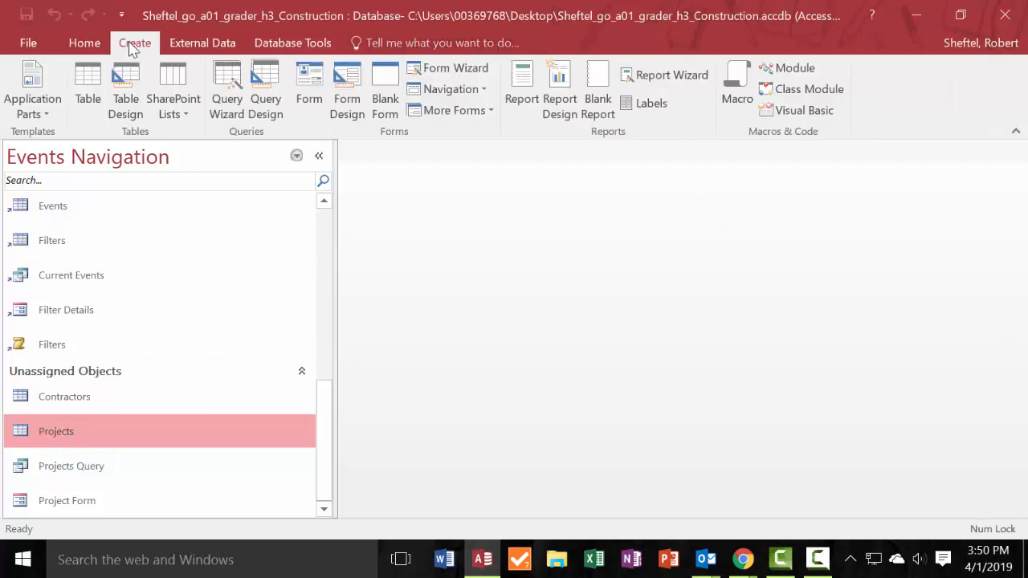
pyautogui.click(522, 80)
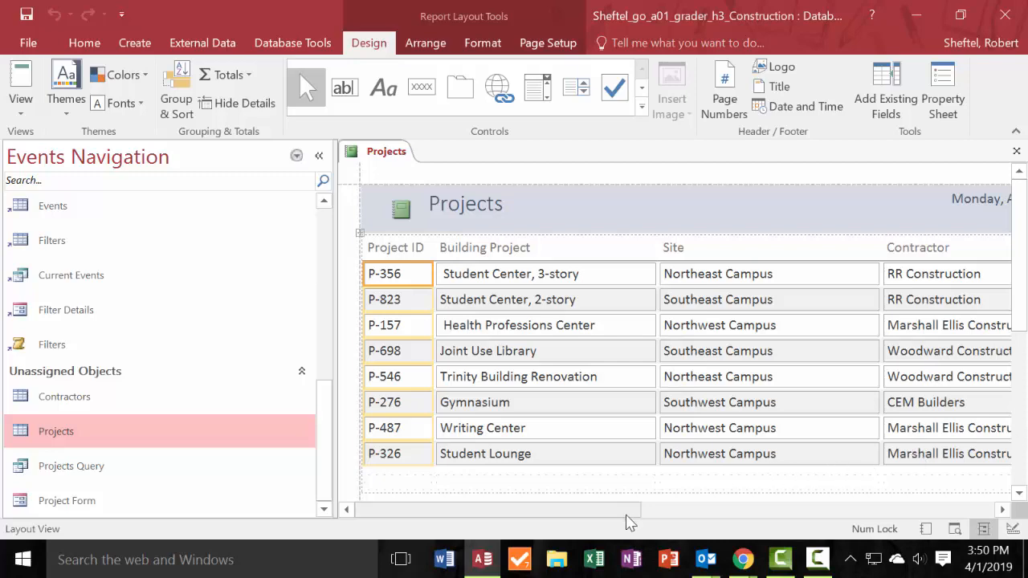
# Delete the Budget Amount heading and its values from the Projects report.
pyautogui.moveTo(627, 513); pyautogui.dragTo(765, 526)
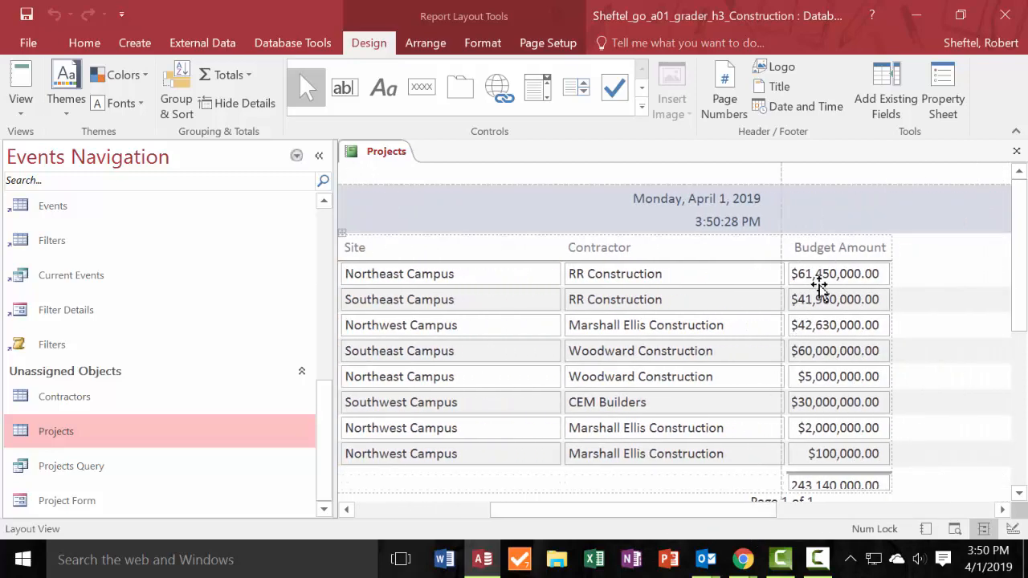
pyautogui.click(850, 248)
pyautogui.click(851, 248)
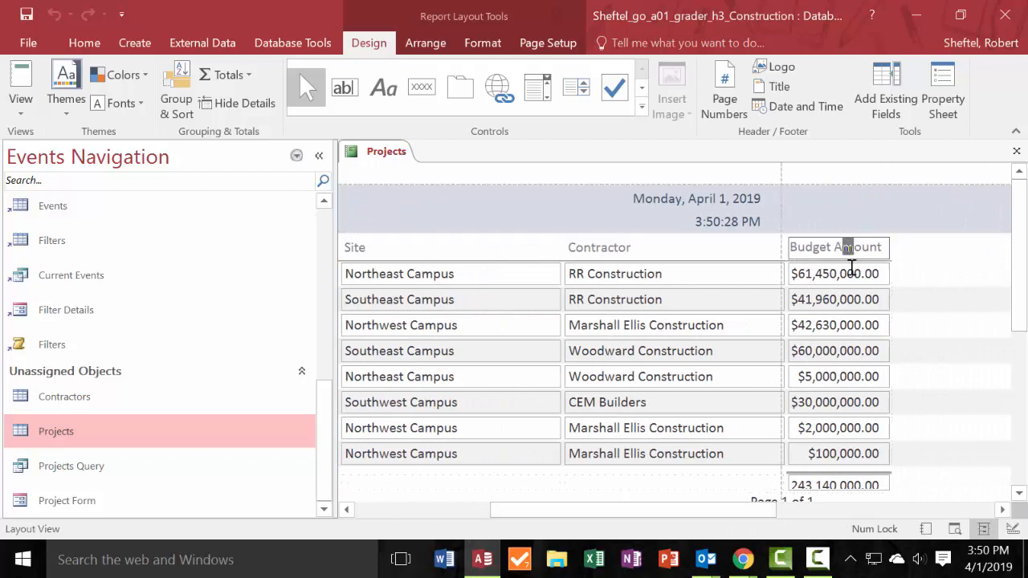
pyautogui.click(819, 354)
pyautogui.click(874, 247)
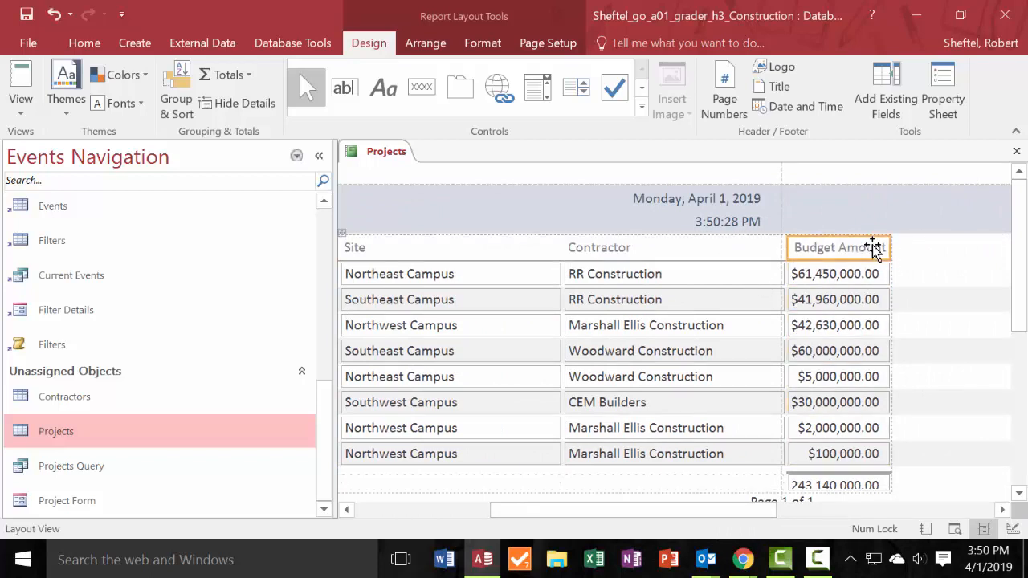
pyautogui.press('Delete')
pyautogui.click(866, 278)
pyautogui.press('Delete')
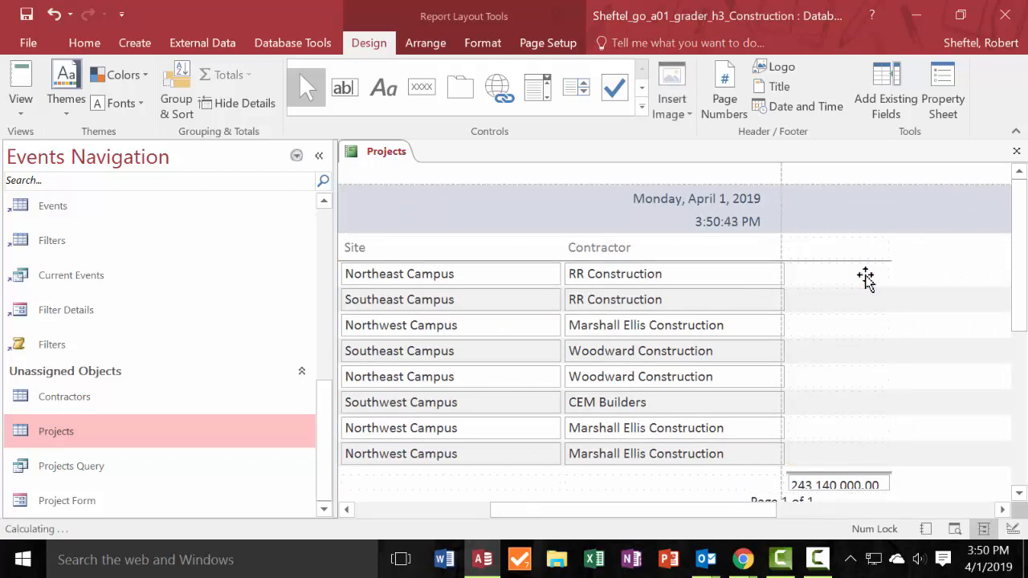
# Delete the Budget Amount total and the leftover empty column from the report layout.
pyautogui.click(845, 486)
pyautogui.press('Delete')
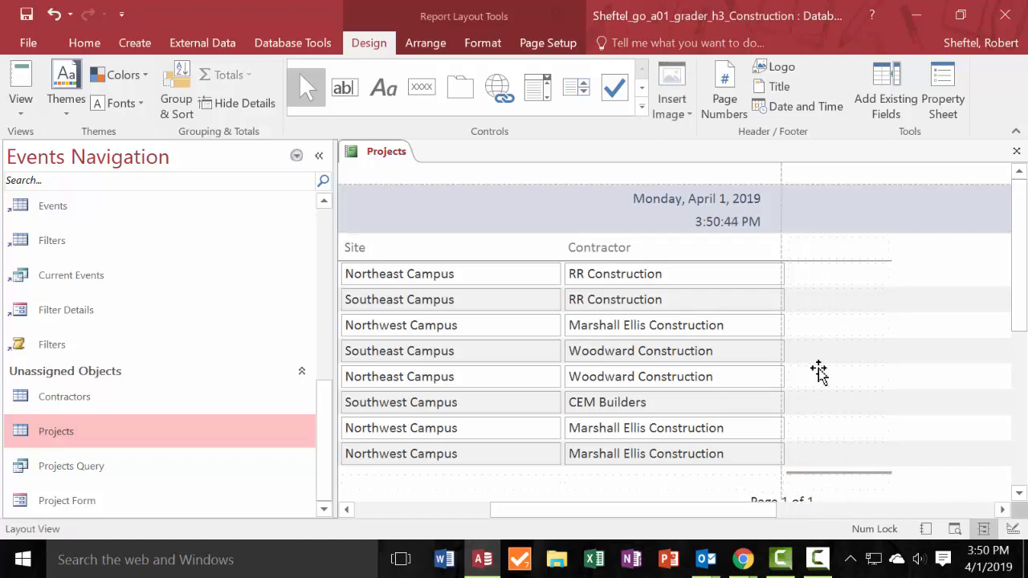
pyautogui.click(838, 273)
pyautogui.click(840, 250)
pyautogui.press('Delete')
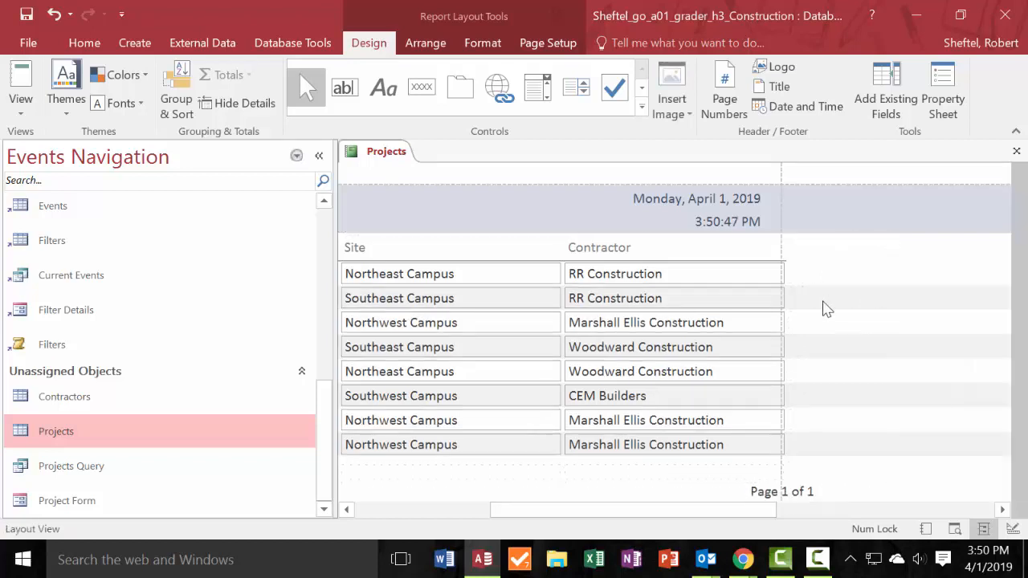
pyautogui.click(885, 345)
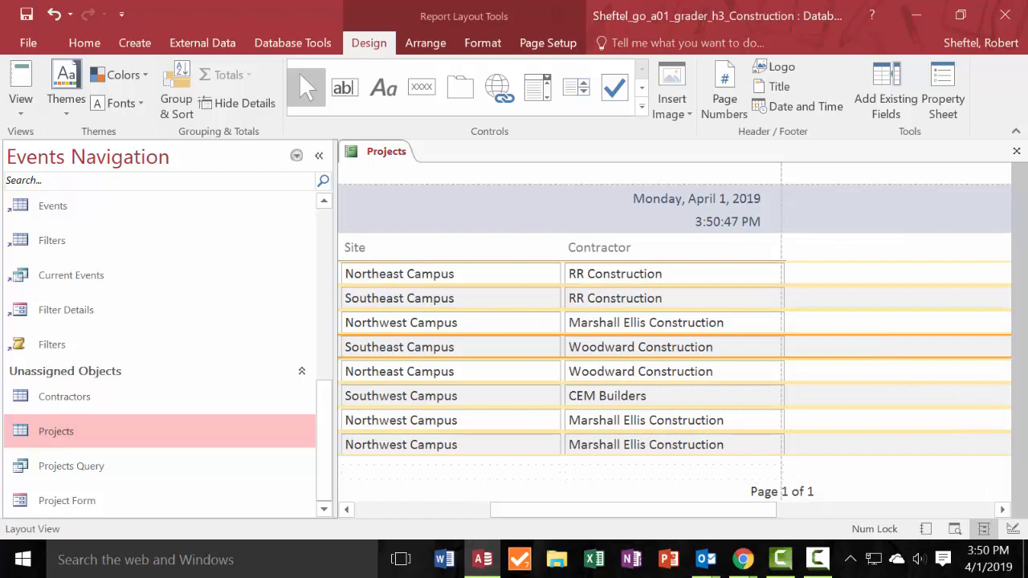
pyautogui.hotkey('alt', 'Tab')
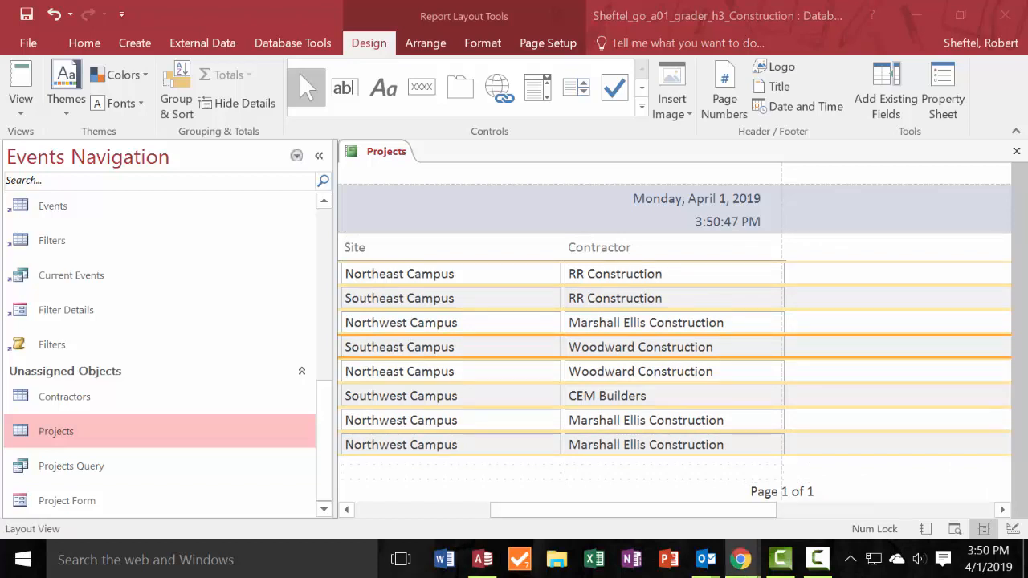
pyautogui.rightClick(602, 221)
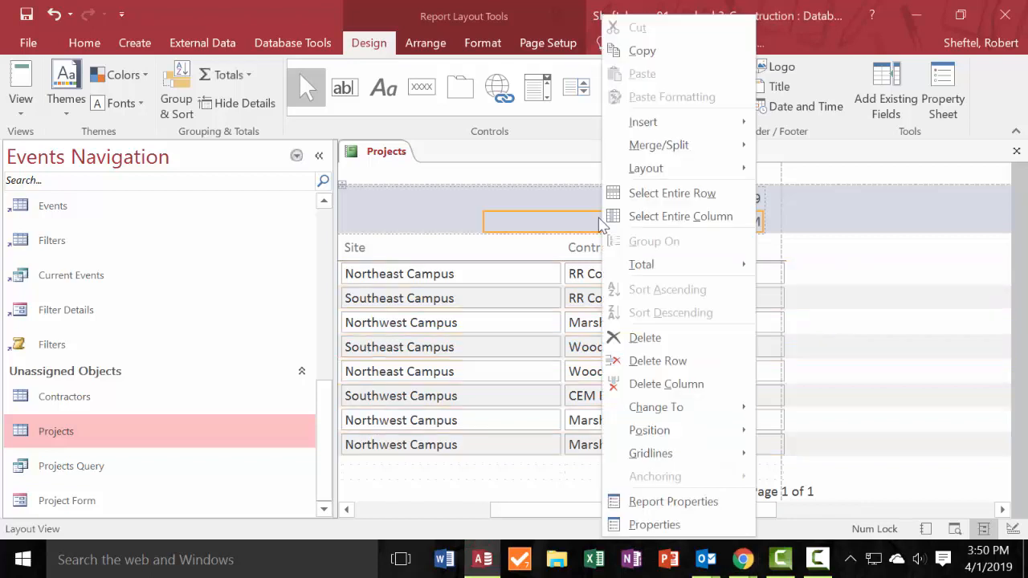
pyautogui.click(480, 367)
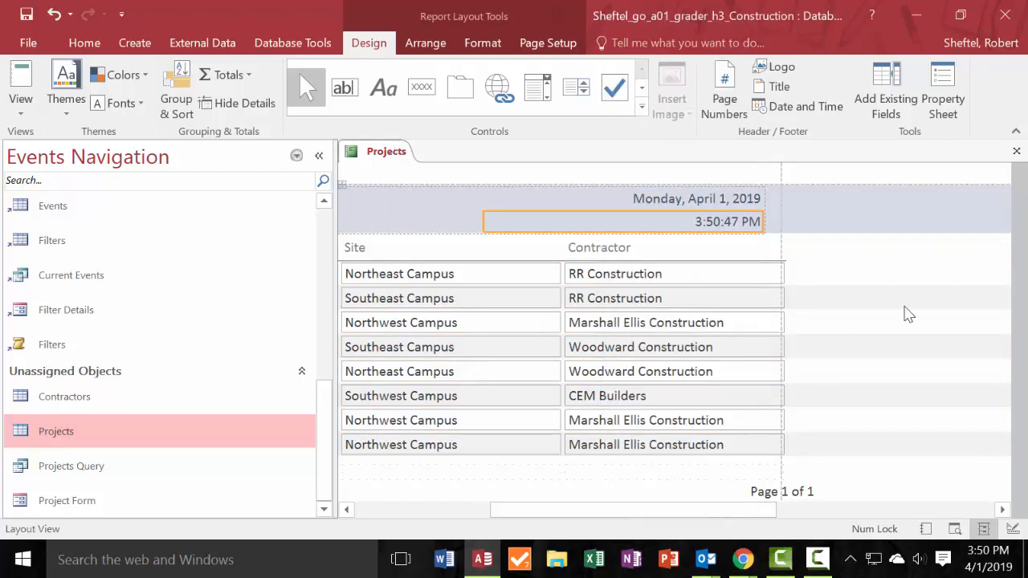
# Save the report as Projects Report and close it.
pyautogui.click(464, 252)
pyautogui.hotkey('ctrl', 's')
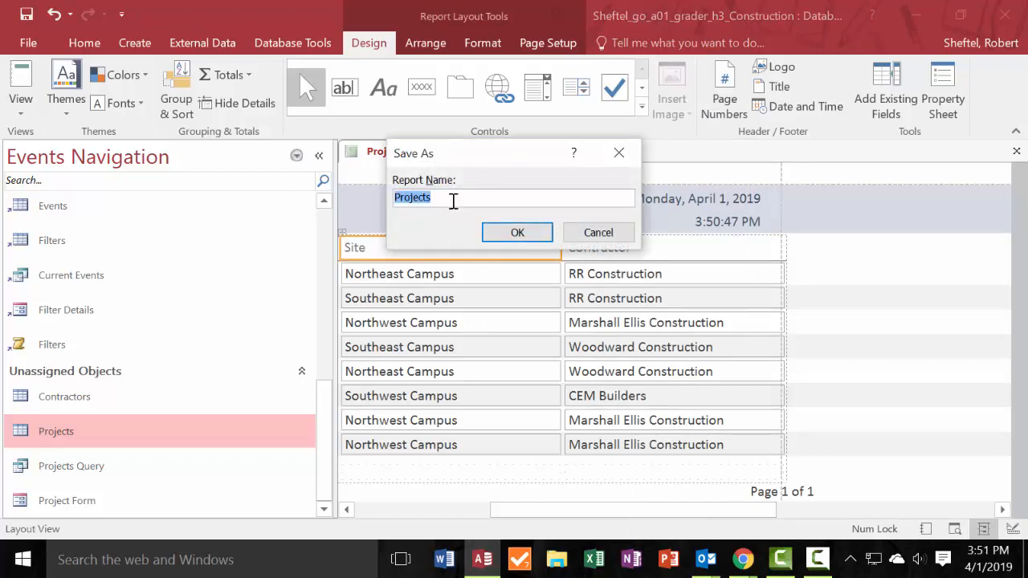
pyautogui.click(453, 201)
pyautogui.write('Report')
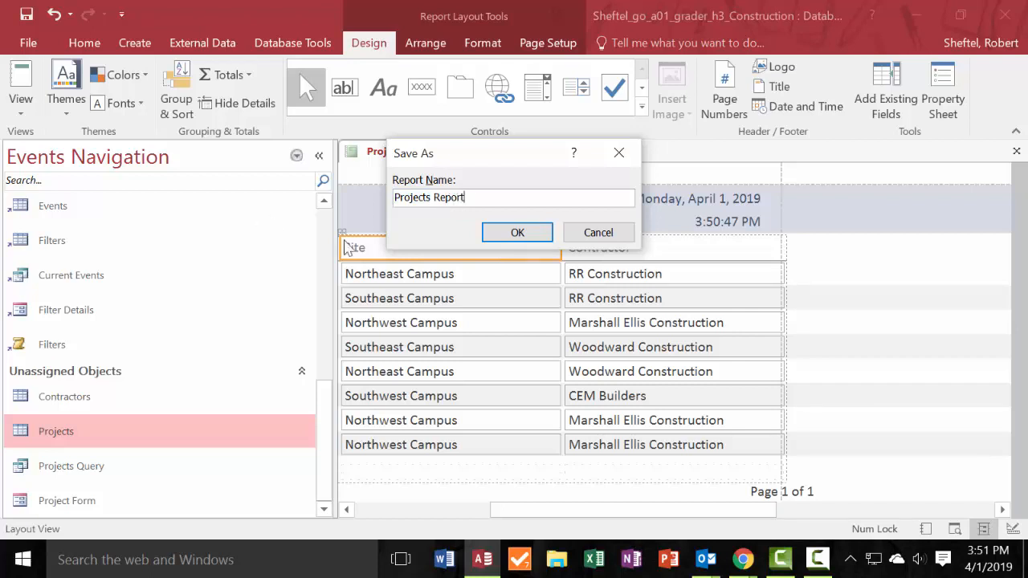
pyautogui.click(519, 234)
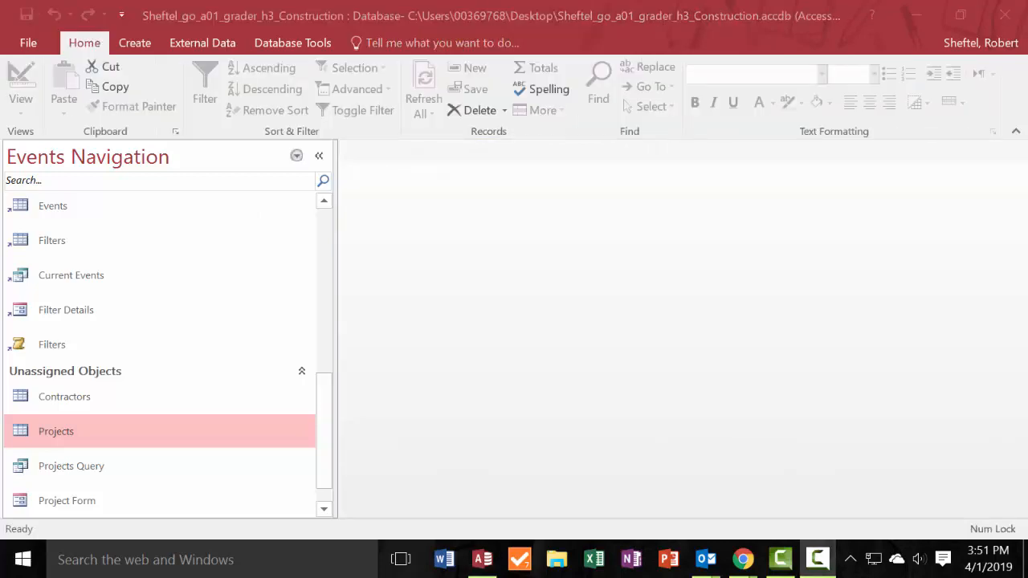
pyautogui.doubleClick(51, 429)
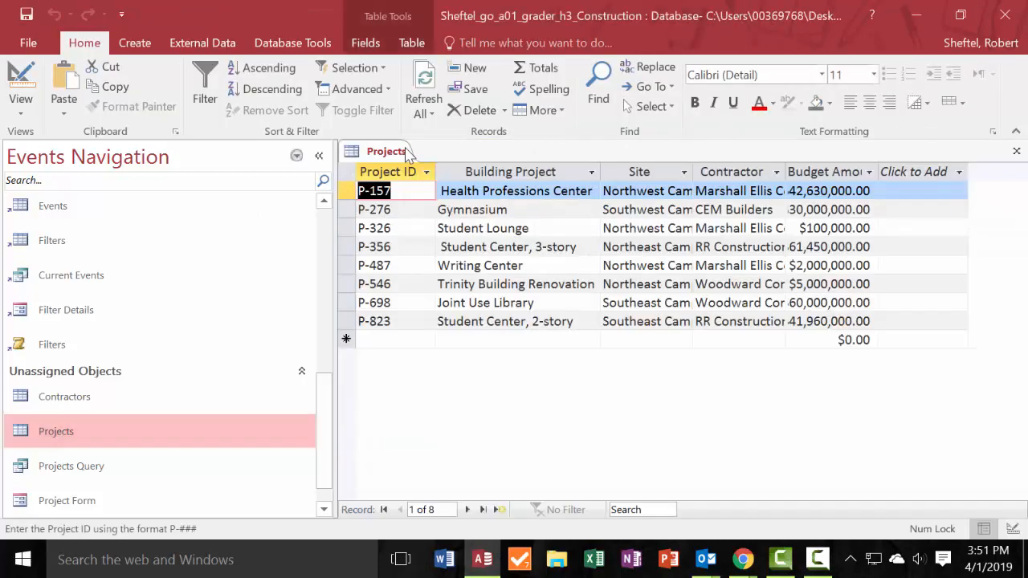
pyautogui.rightClick(405, 153)
pyautogui.click(452, 184)
# Open the Projects Report in Layout View with the Navigation Pane collapsed.
pyautogui.scroll(-2, 169, 372)
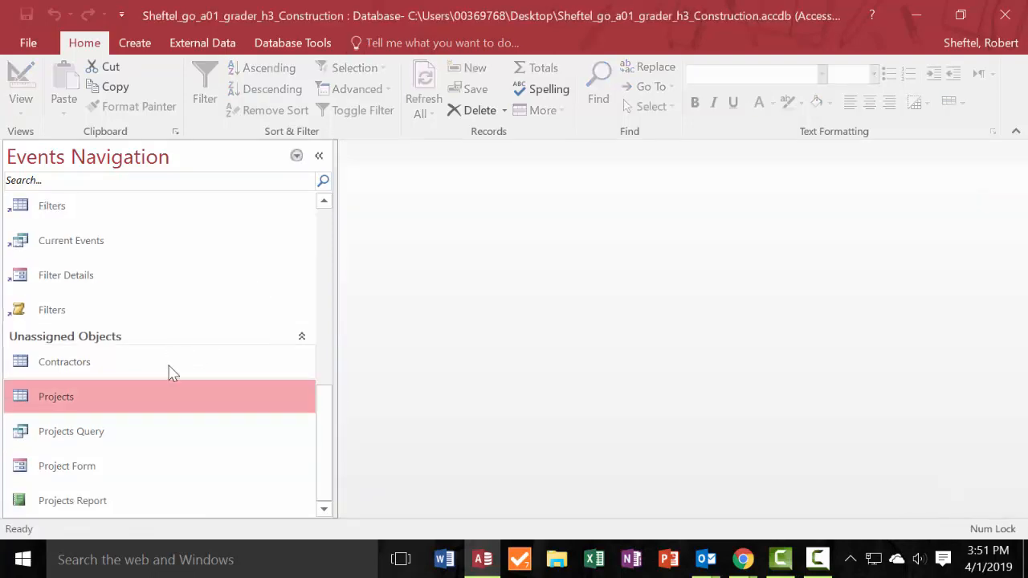
pyautogui.doubleClick(94, 502)
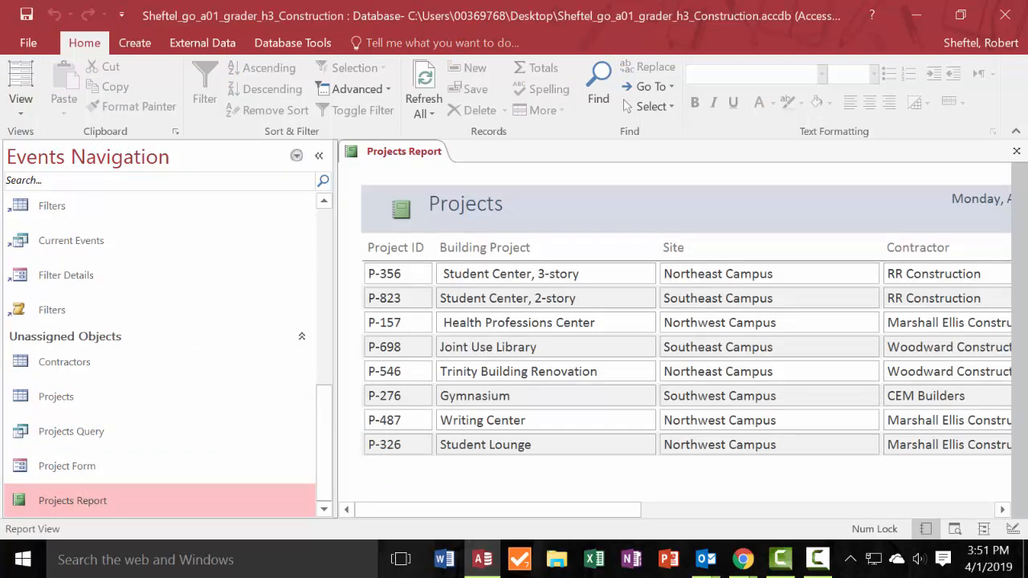
pyautogui.click(323, 157)
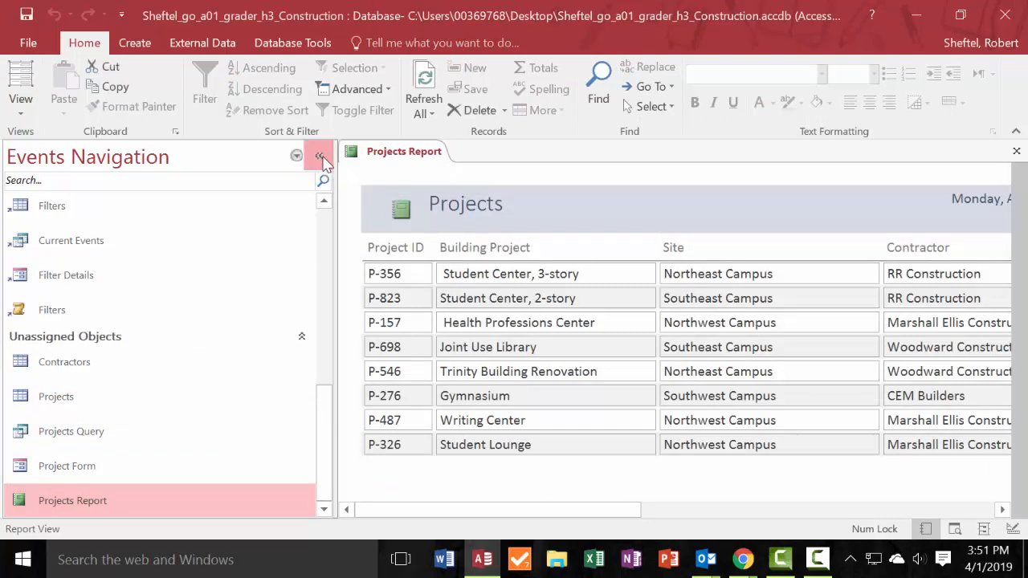
pyautogui.click(323, 157)
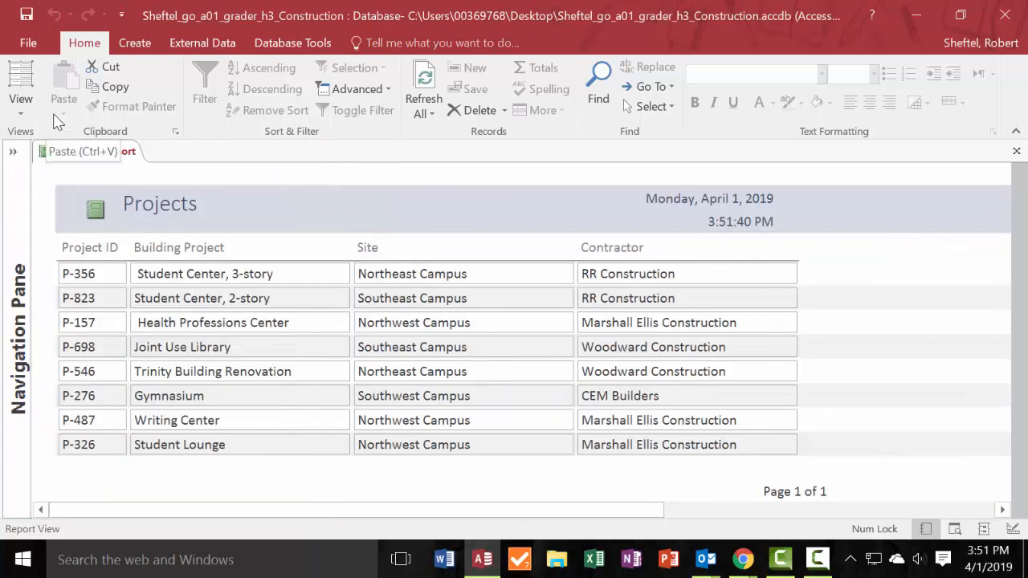
pyautogui.click(22, 105)
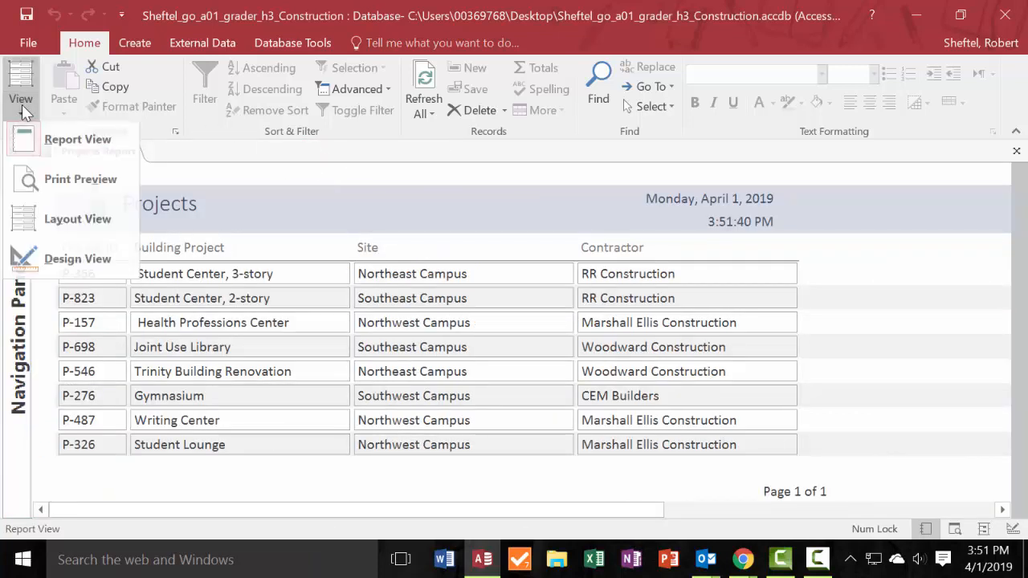
pyautogui.click(78, 223)
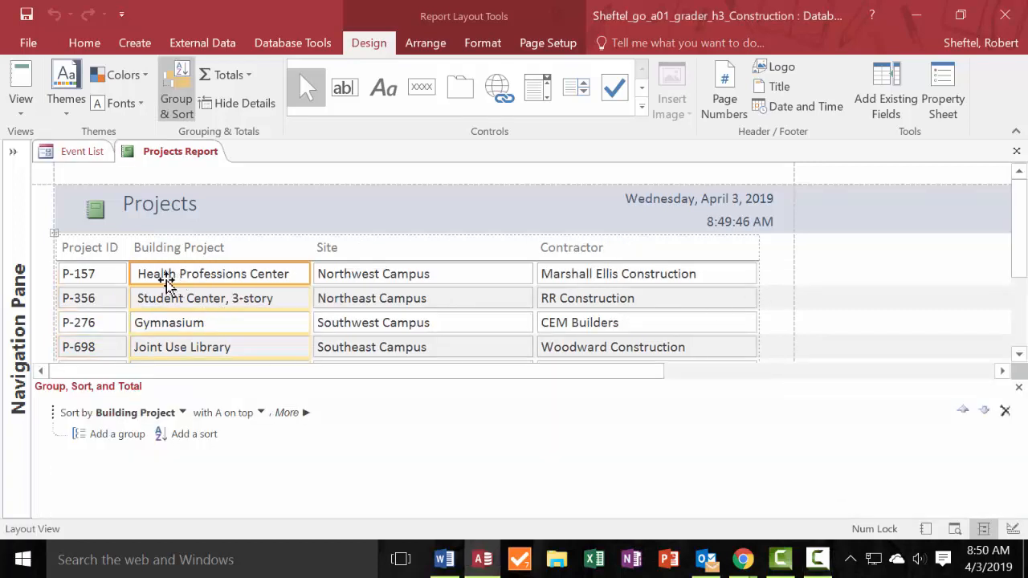
pyautogui.click(94, 277)
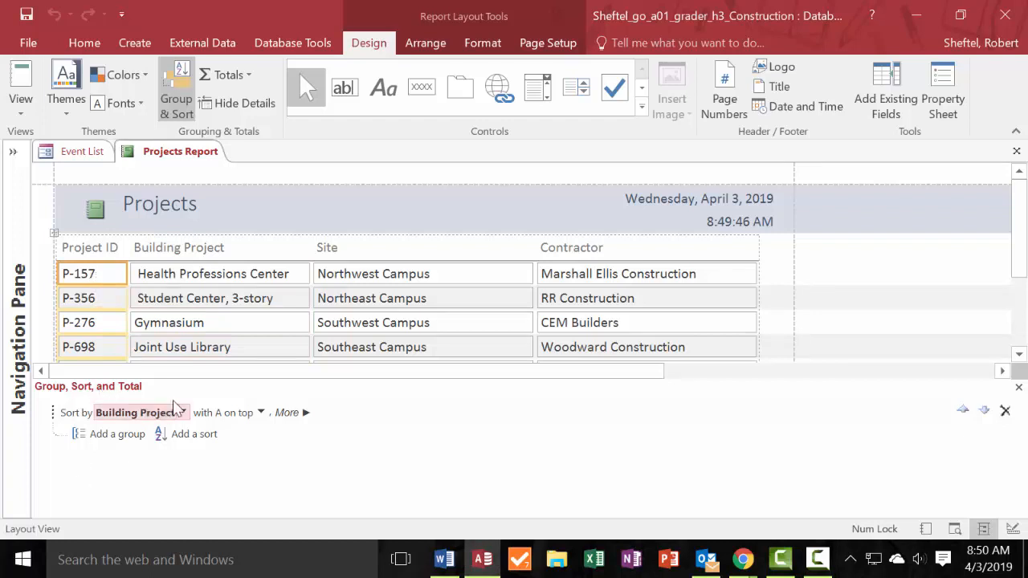
pyautogui.click(86, 250)
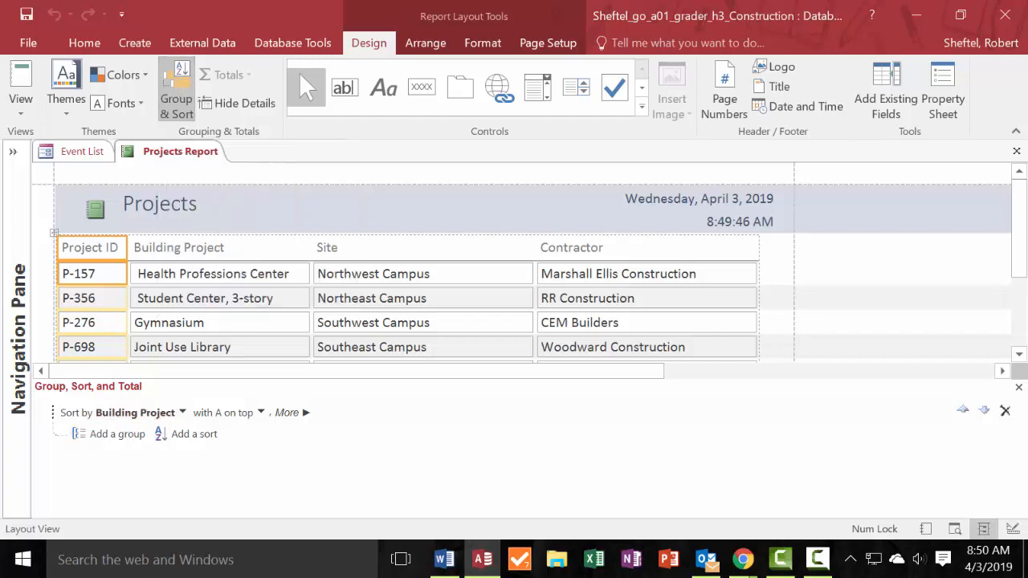
pyautogui.click(197, 256)
pyautogui.click(190, 277)
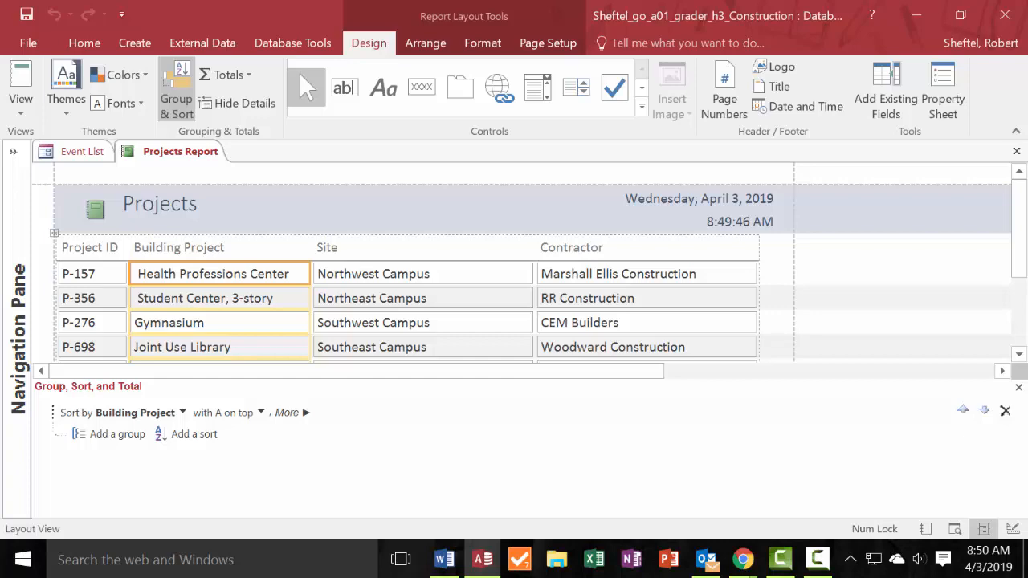
# Delete the page number from the footer of the Projects Report.
pyautogui.scroll(-1, 334, 233)
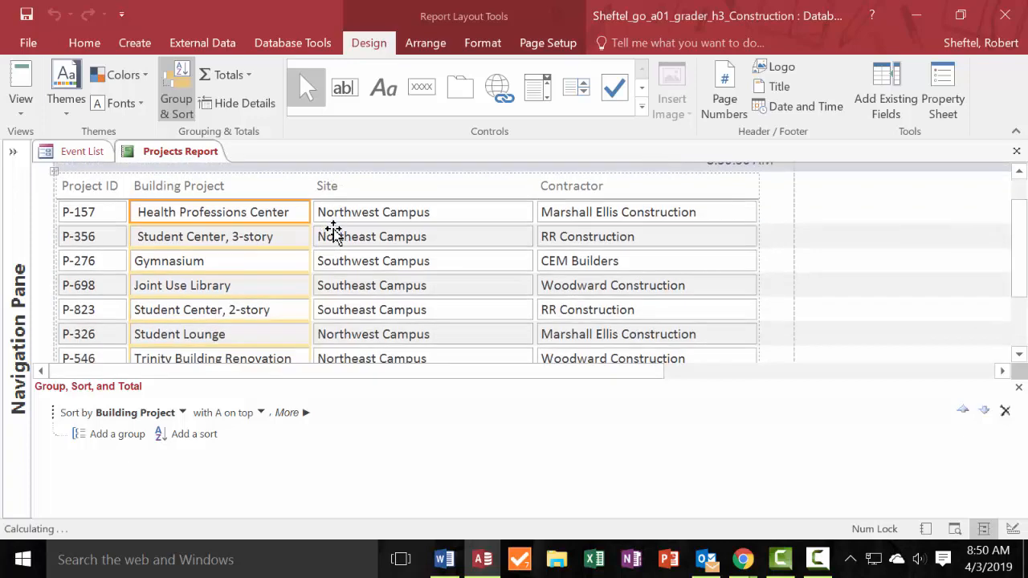
pyautogui.scroll(-2, 333, 232)
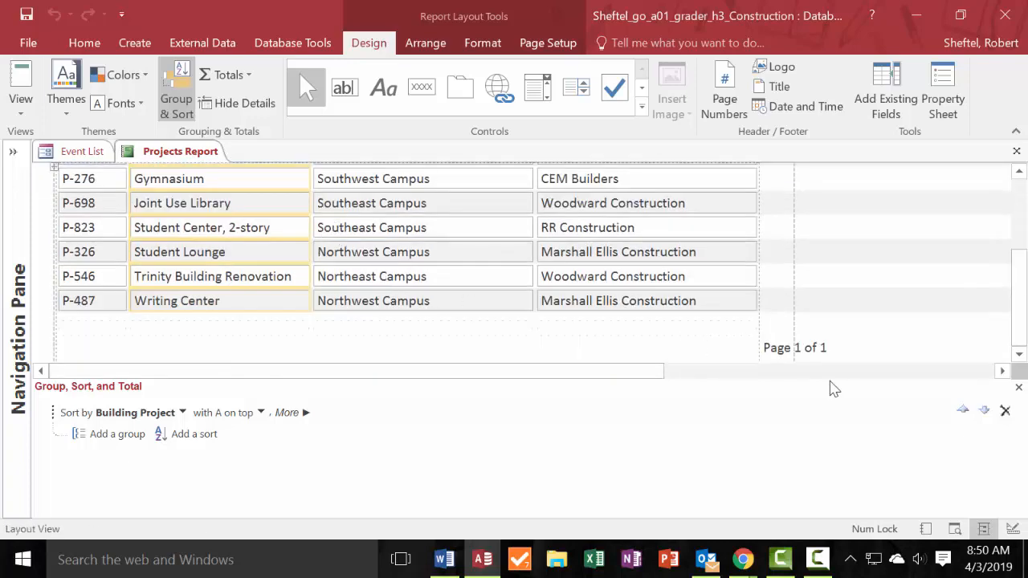
pyautogui.click(789, 351)
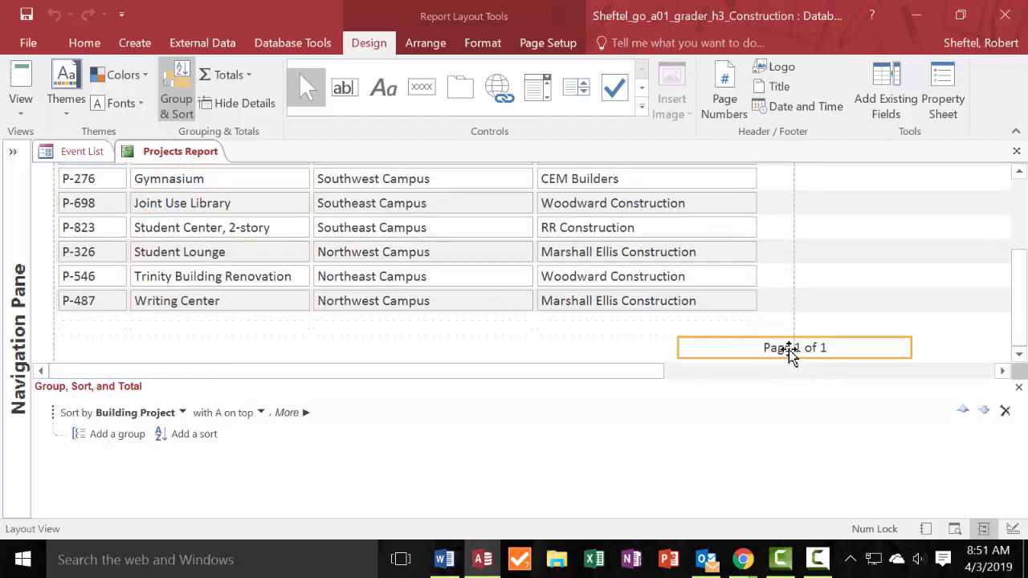
pyautogui.press('Delete')
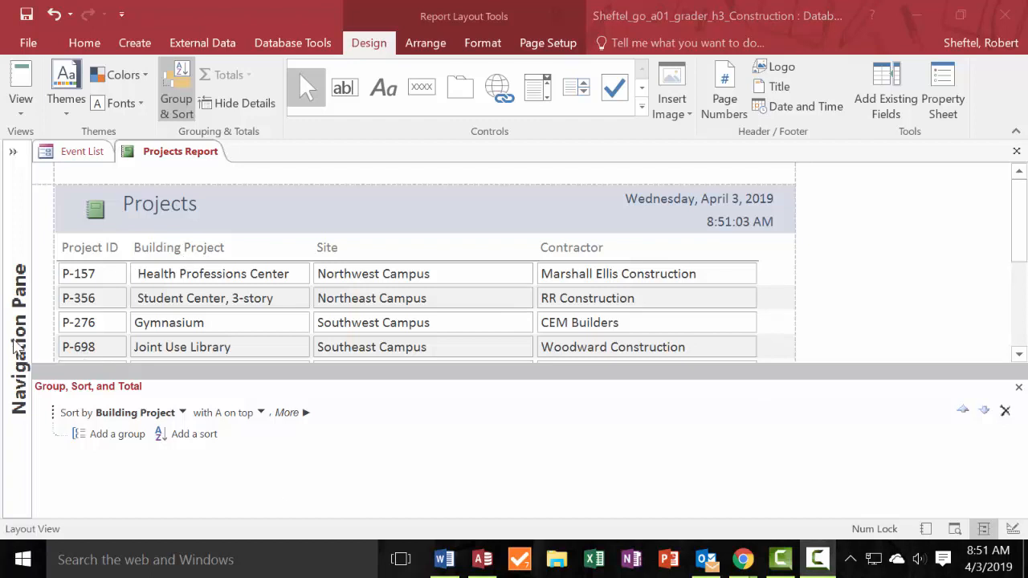
# Bring up the Event List form in the Events group and collapse the Navigation Pane.
pyautogui.click(14, 347)
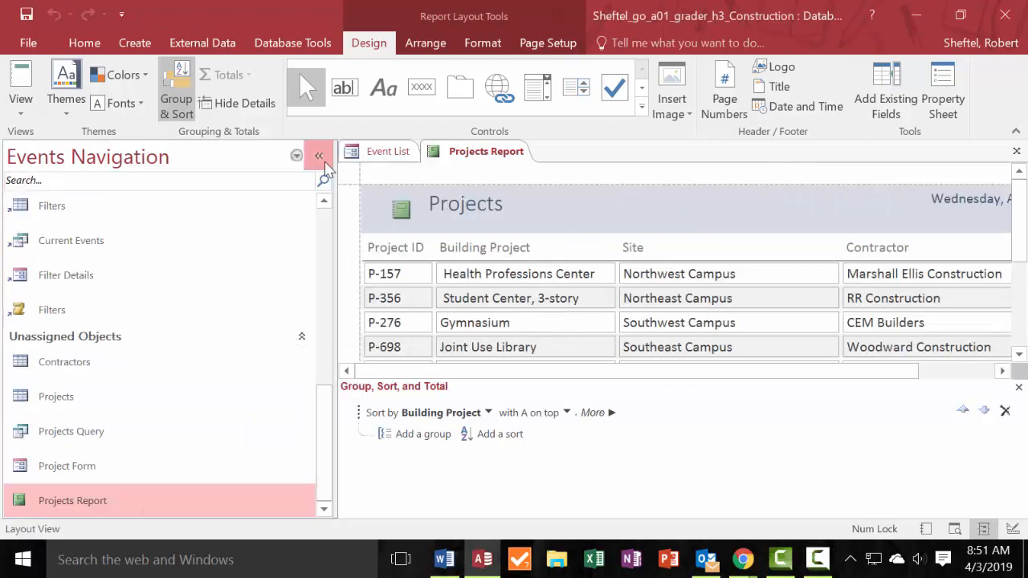
pyautogui.click(326, 164)
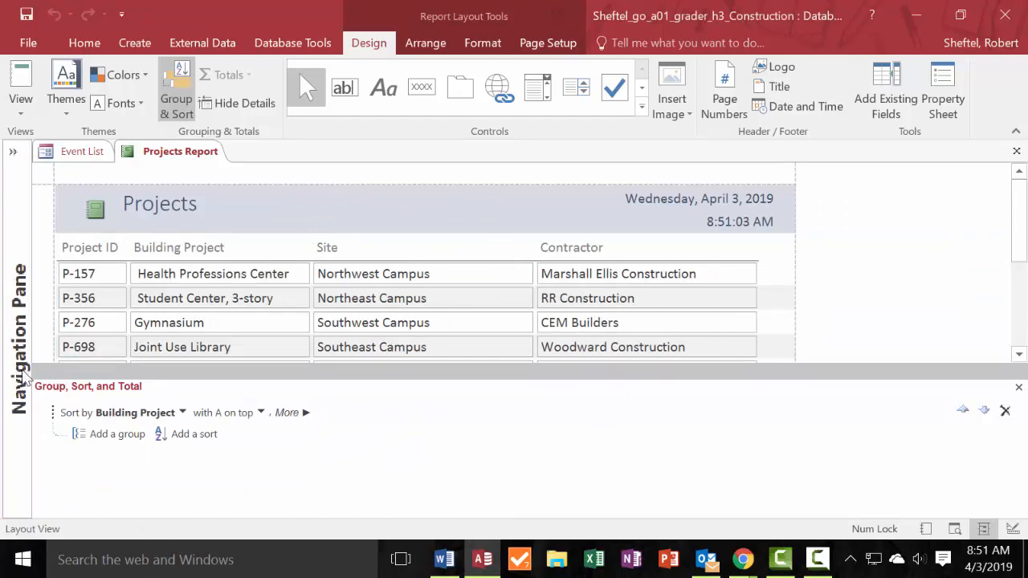
pyautogui.click(23, 319)
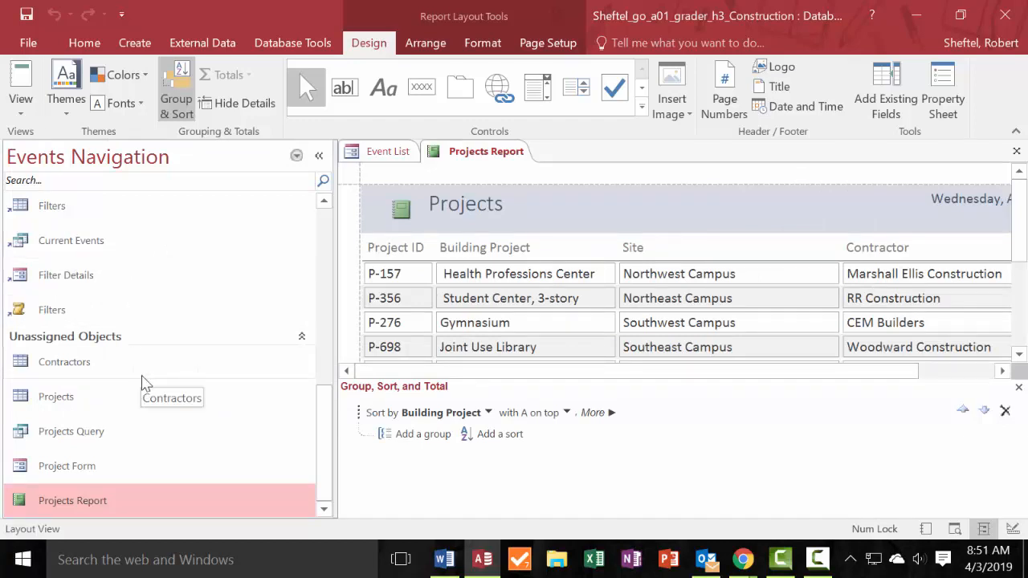
pyautogui.scroll(5, 133, 307)
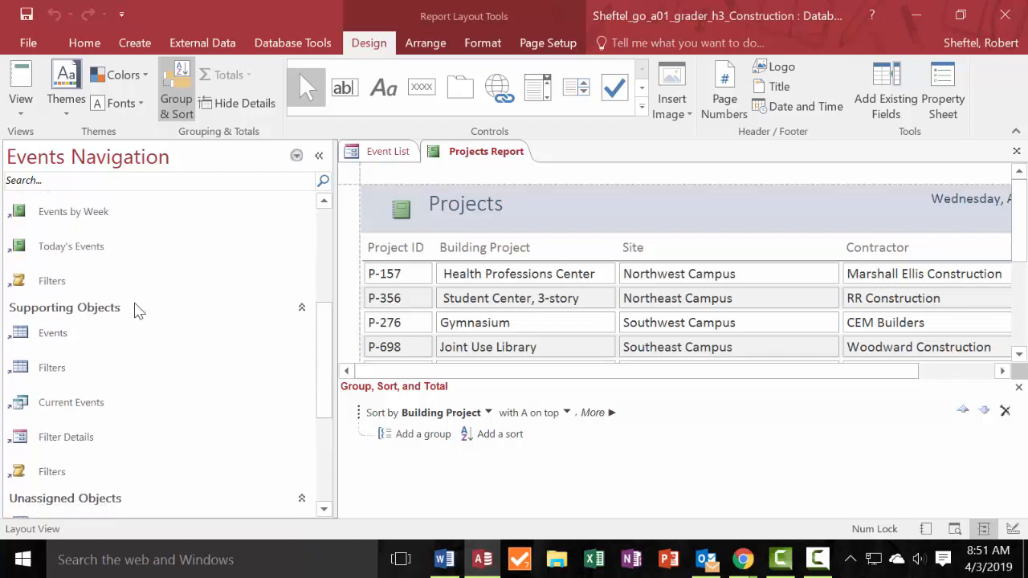
pyautogui.scroll(5, 137, 310)
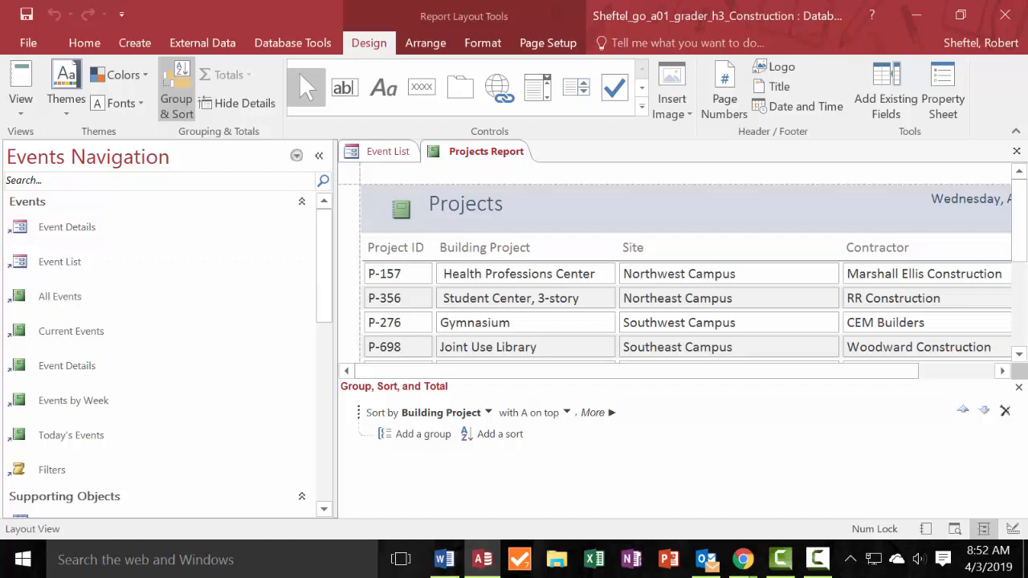
pyautogui.click(135, 42)
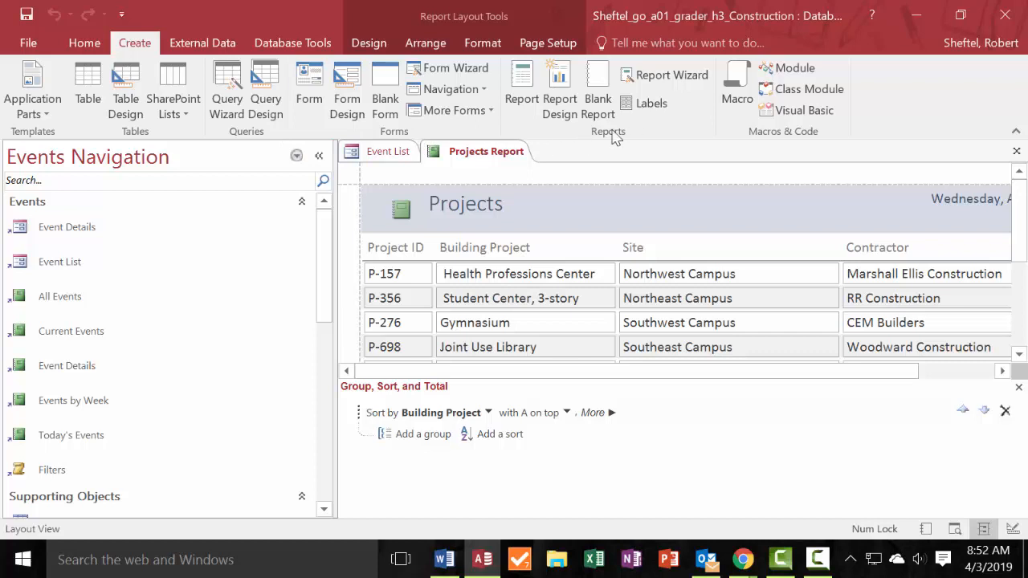
pyautogui.doubleClick(64, 263)
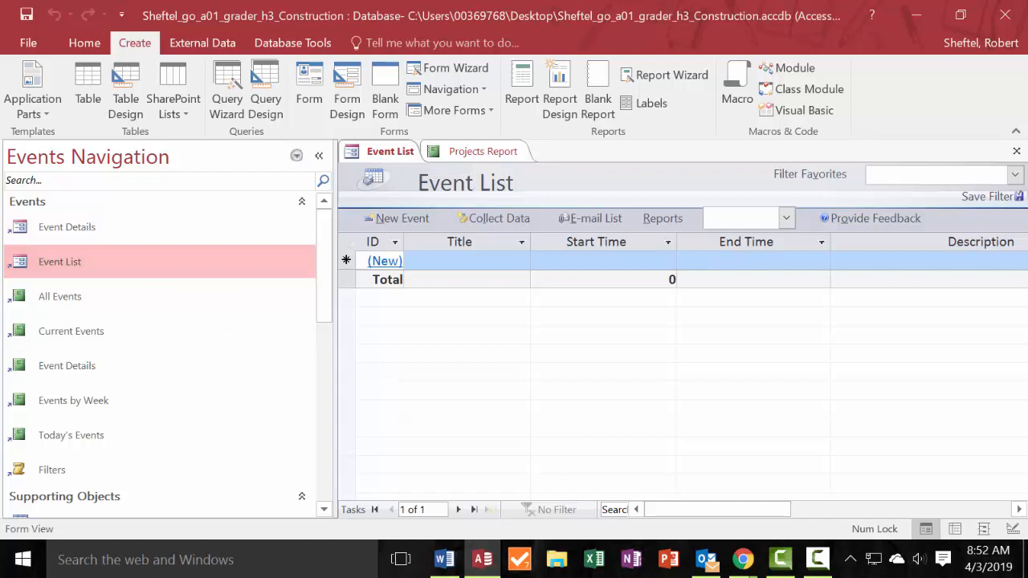
pyautogui.click(335, 245)
pyautogui.click(319, 155)
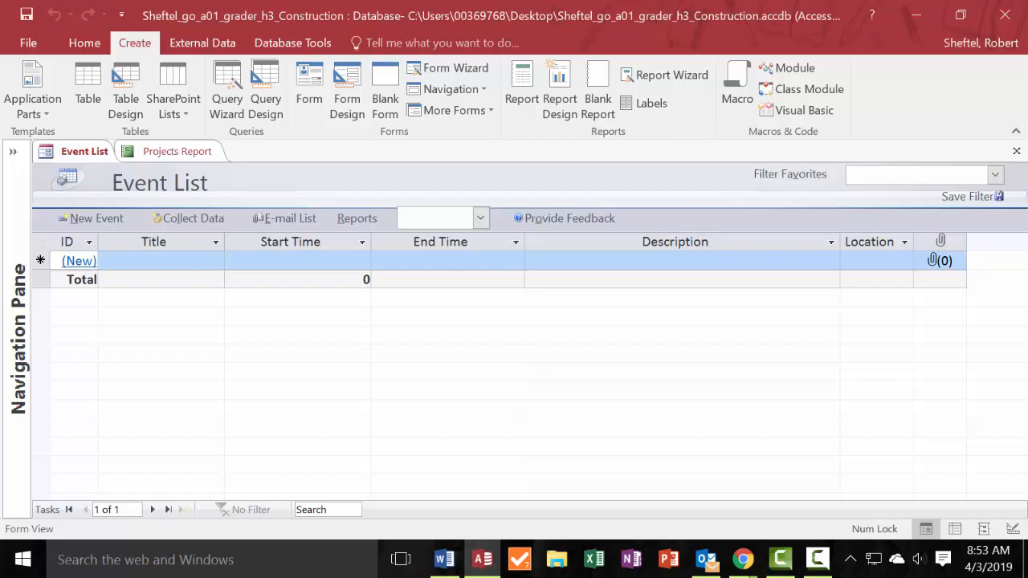
# Enter Groundbreaking as the title of the first event in the Event List.
pyautogui.click(176, 262)
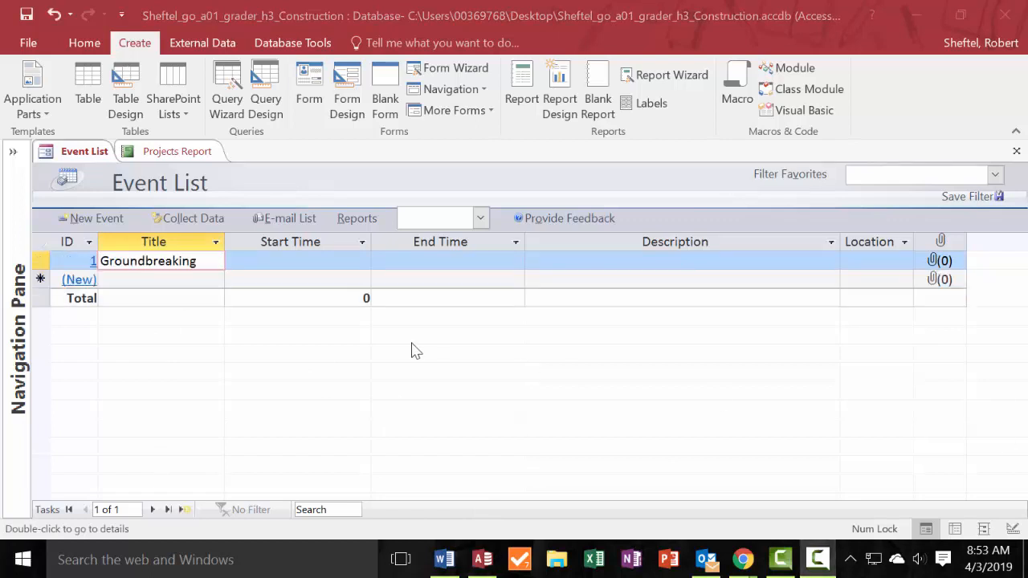
pyautogui.click(213, 250)
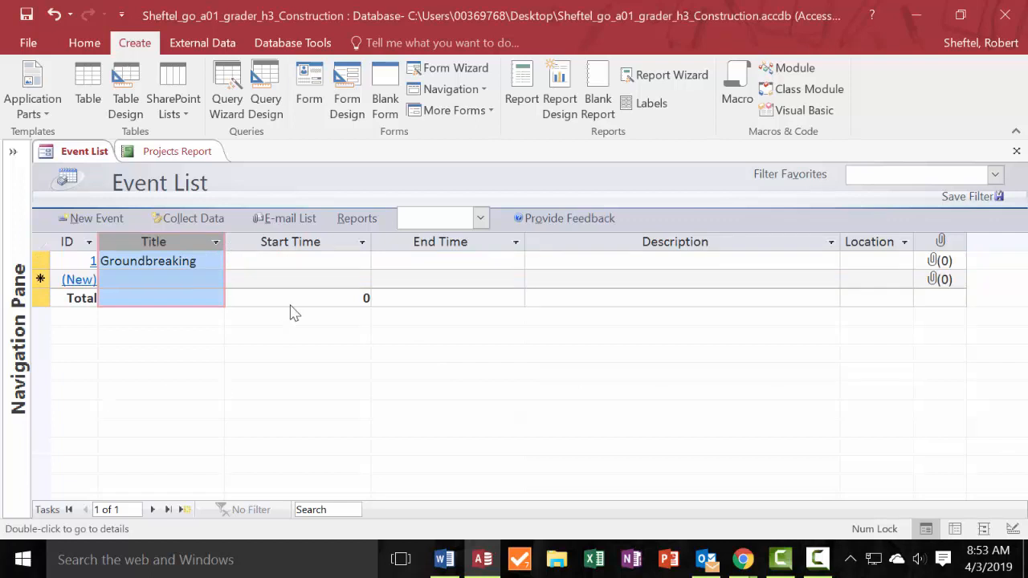
# Pick 4/13/2021 from the calendar as the Groundbreaking event's start time.
pyautogui.click(308, 266)
pyautogui.click(379, 263)
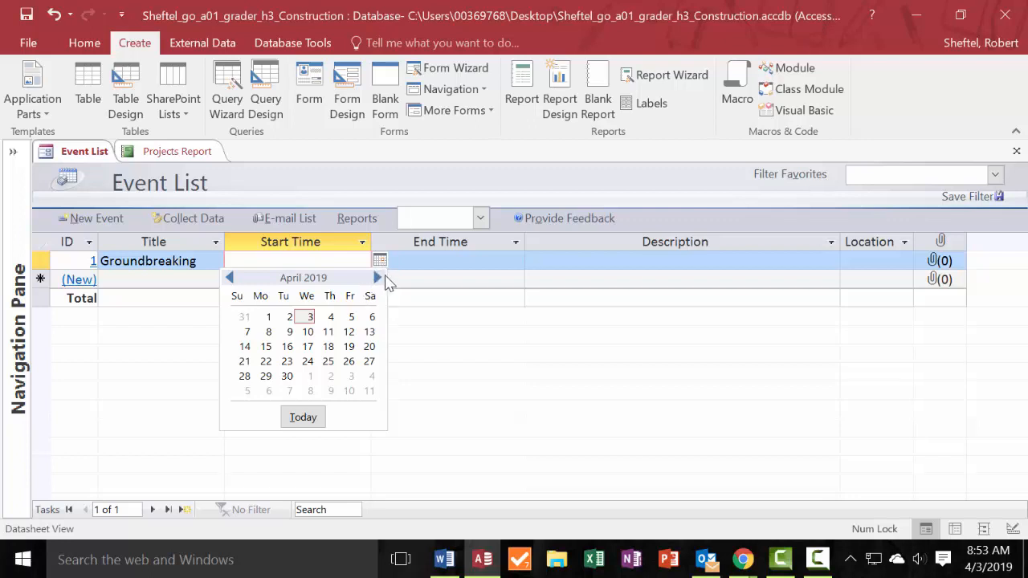
pyautogui.click(377, 278)
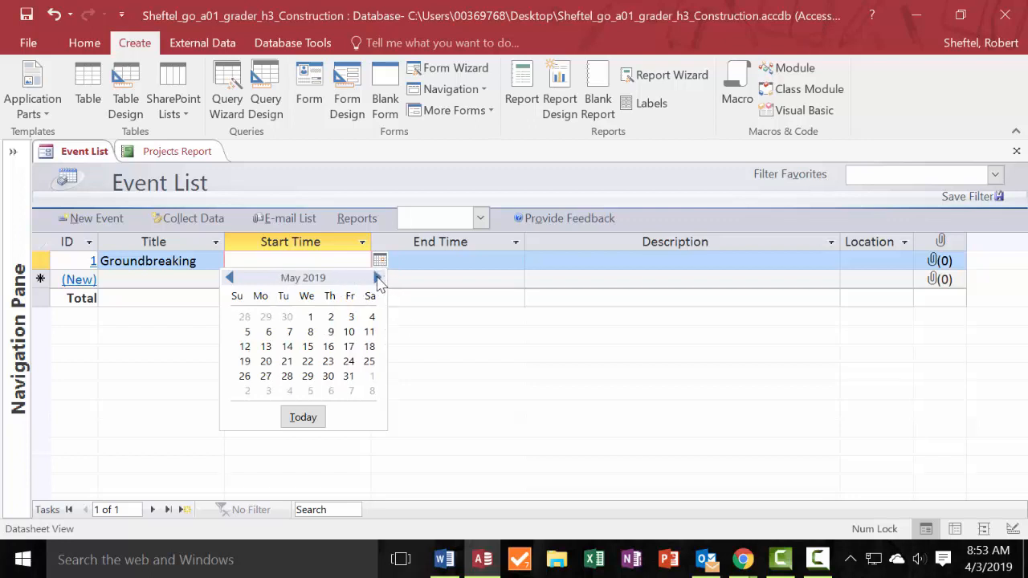
pyautogui.click(376, 278)
pyautogui.click(377, 278)
pyautogui.click(377, 278)
pyautogui.click(377, 278)
pyautogui.click(377, 278)
pyautogui.doubleClick(377, 278)
pyautogui.click(377, 278)
pyautogui.click(377, 278)
pyautogui.click(376, 278)
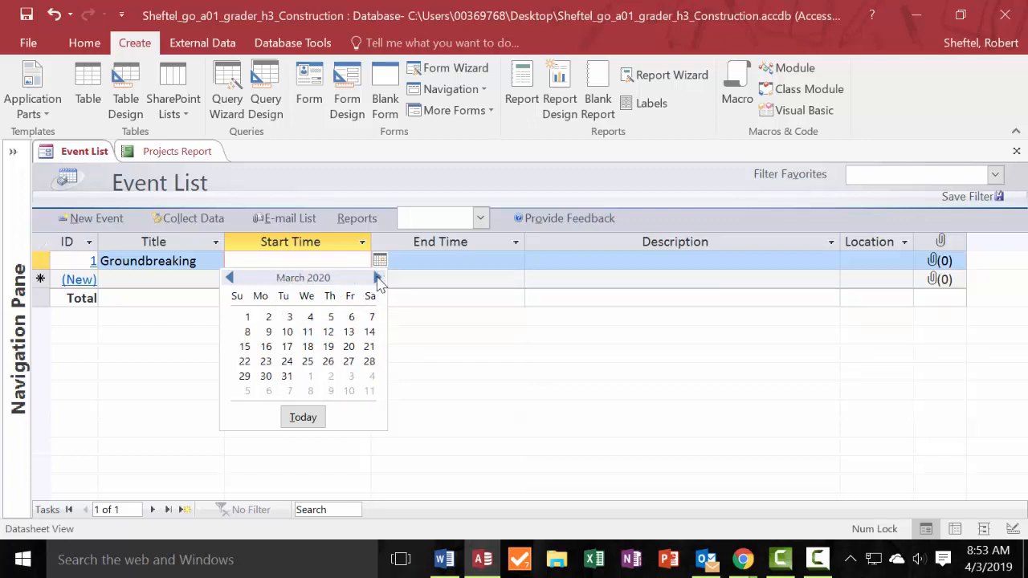
pyautogui.click(377, 278)
pyautogui.doubleClick(377, 278)
pyautogui.doubleClick(377, 278)
pyautogui.click(377, 278)
pyautogui.doubleClick(377, 278)
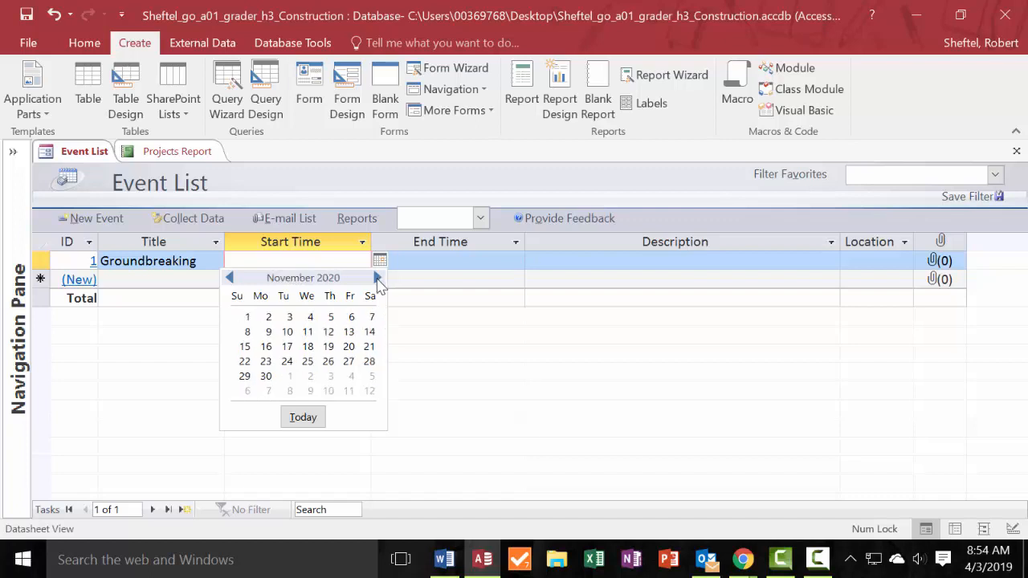
pyautogui.doubleClick(377, 278)
pyautogui.click(377, 279)
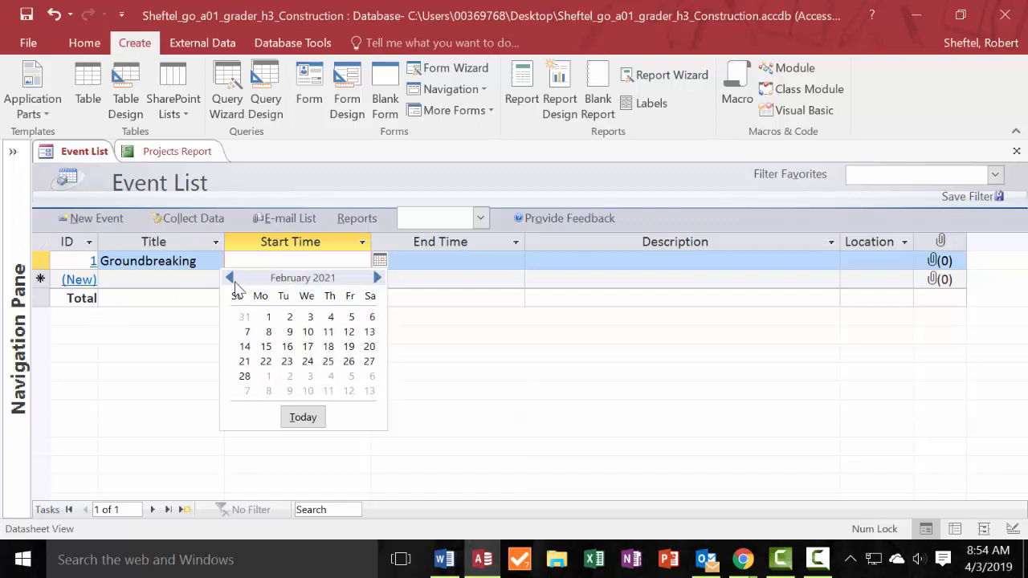
pyautogui.click(379, 279)
pyautogui.click(378, 279)
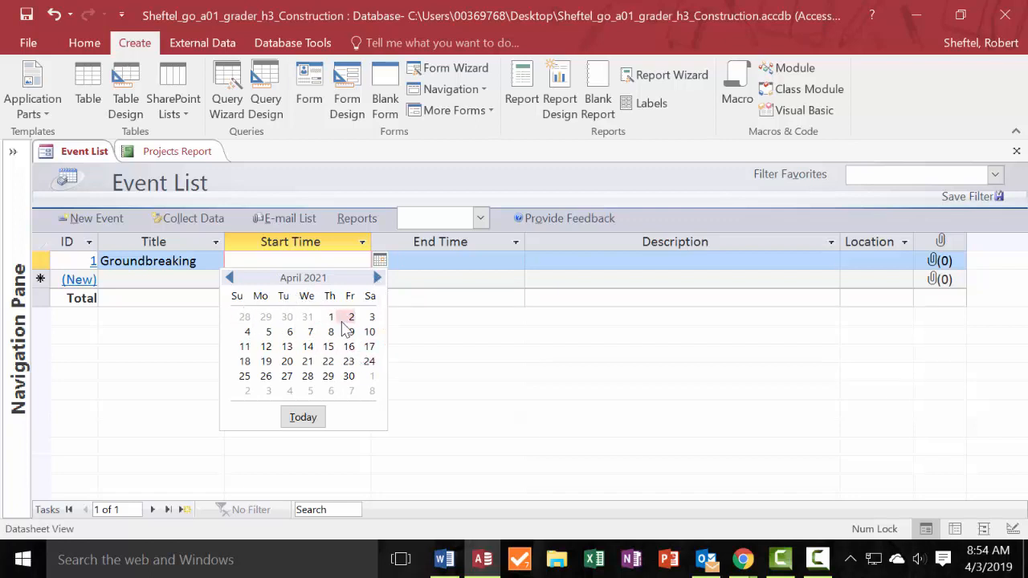
pyautogui.click(282, 347)
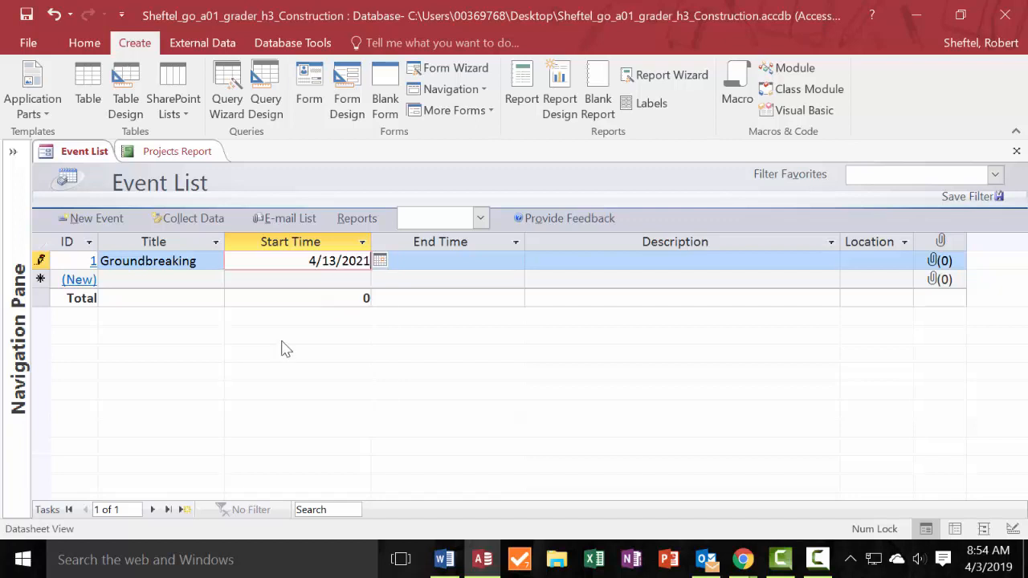
# Set the Groundbreaking event's start time to 6/13/2019 using the calendar.
pyautogui.click(380, 263)
pyautogui.click(378, 278)
pyautogui.click(378, 277)
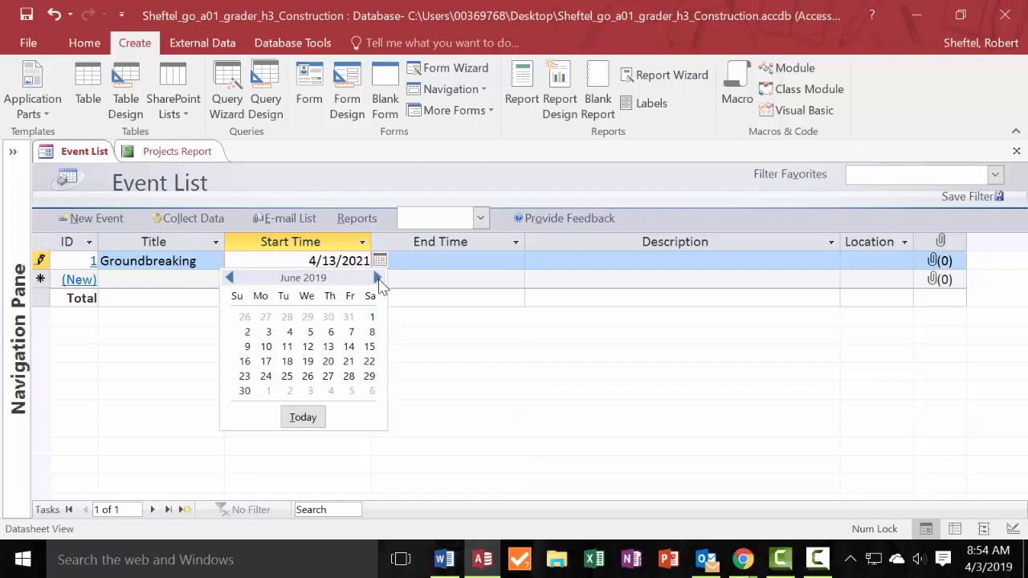
pyautogui.click(329, 347)
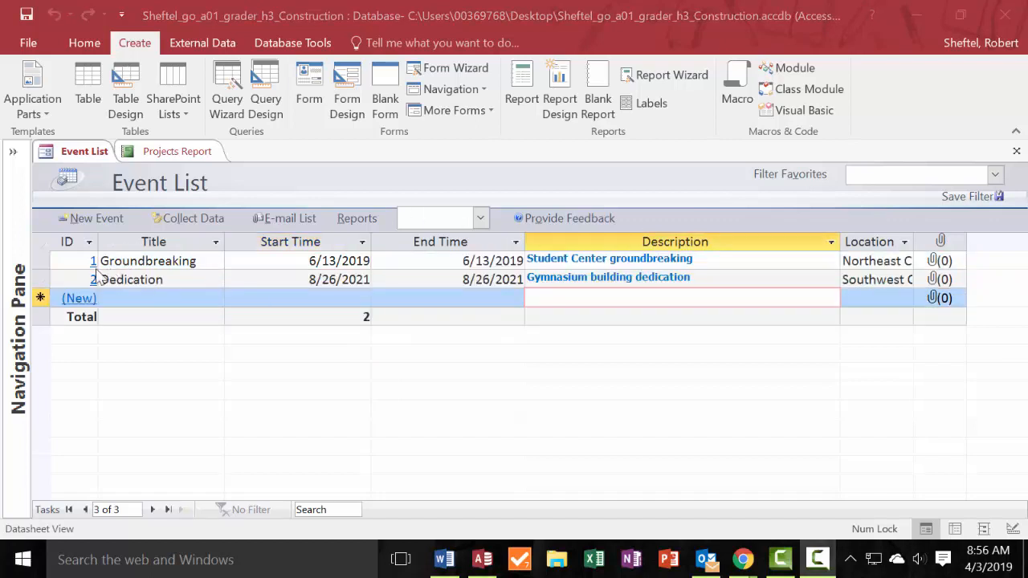
# Widen the Location column of the Event List to fit its contents.
pyautogui.doubleClick(915, 239)
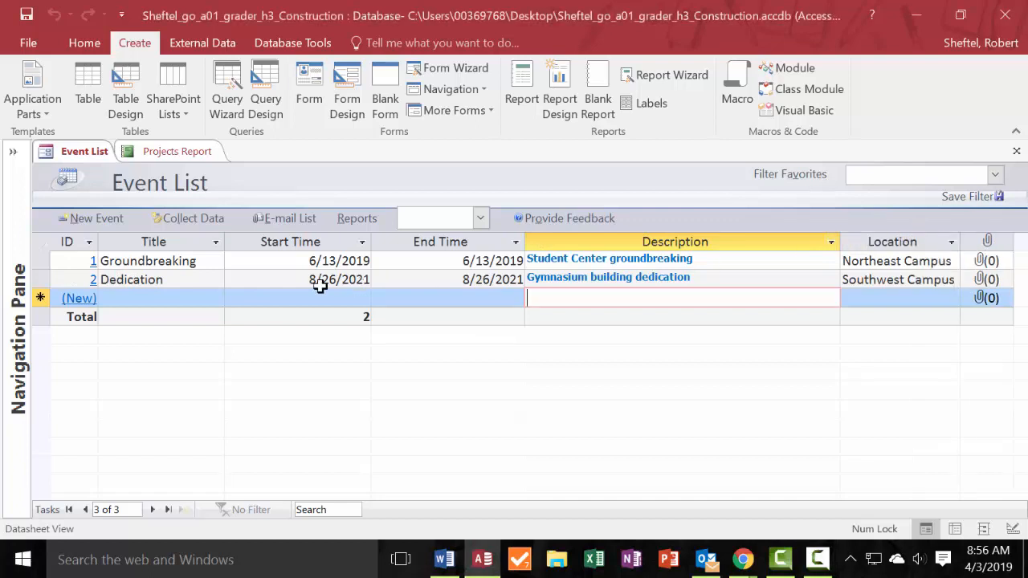
pyautogui.click(241, 279)
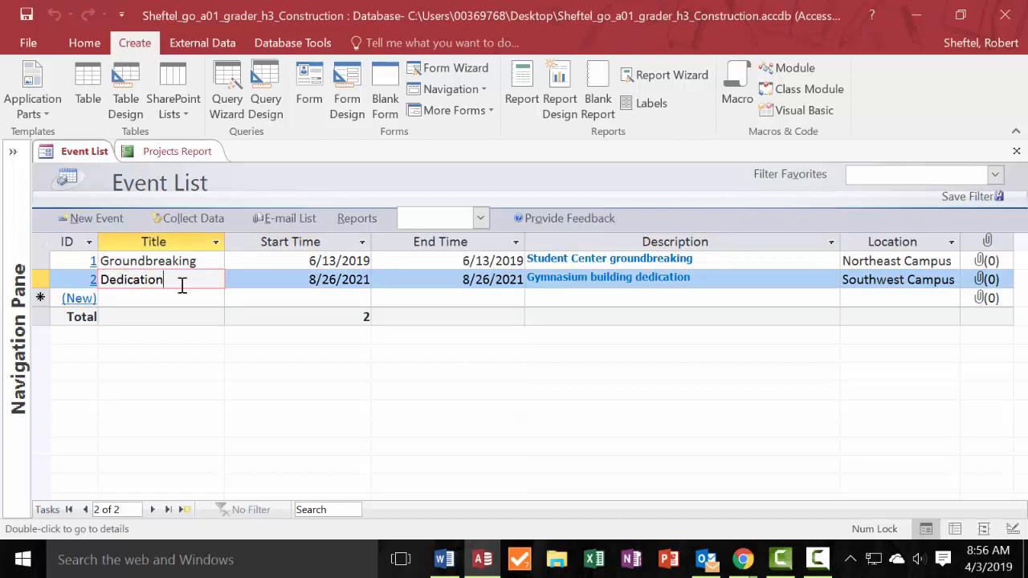
pyautogui.click(364, 292)
pyautogui.click(361, 284)
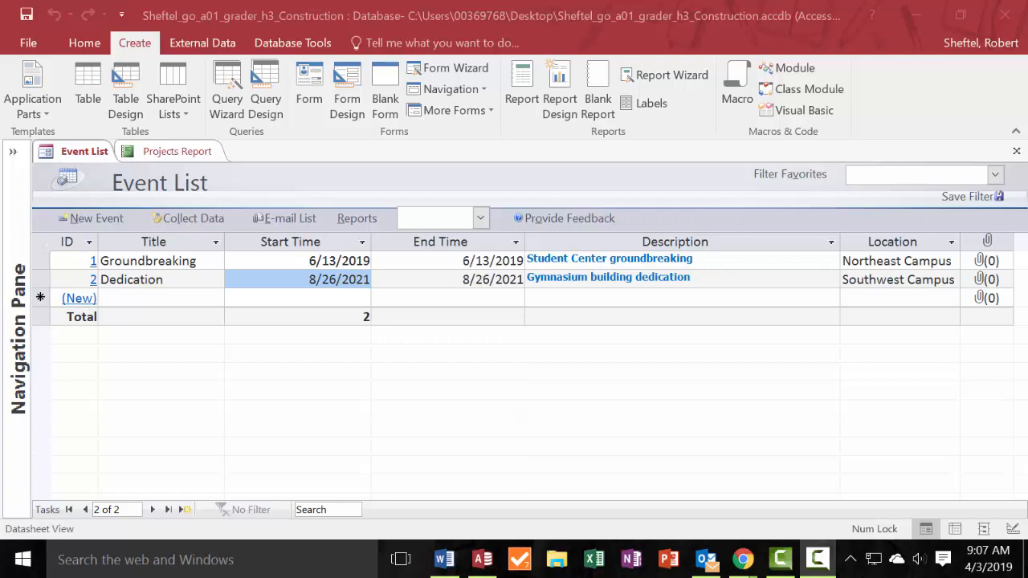
# Start a new event from the Event List and enter Community Arts Expo, copied from the Word instructions, as its title.
pyautogui.click(81, 302)
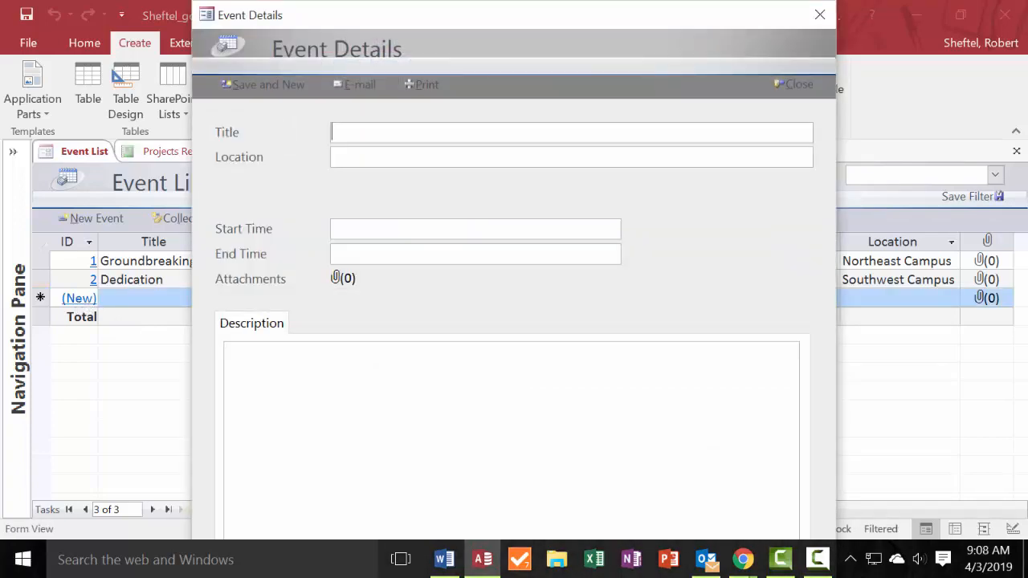
pyautogui.hotkey('alt', 'Tab')
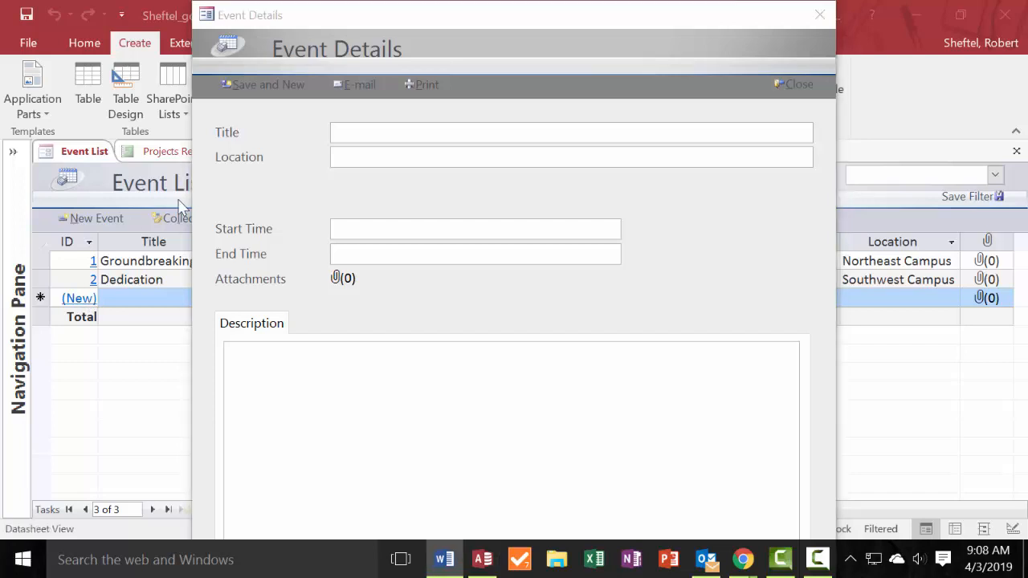
pyautogui.click(360, 132)
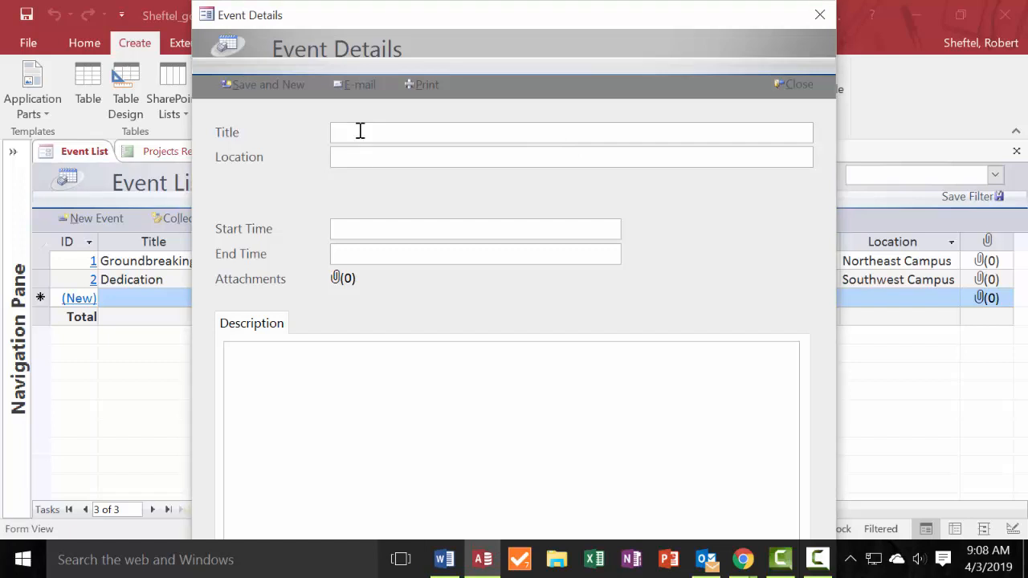
pyautogui.write('Community Arts Expo')
# Check the date in the Word instructions and set the Community Arts Expo event's start time to 10/5/2021.
pyautogui.hotkey('alt', 'Tab')
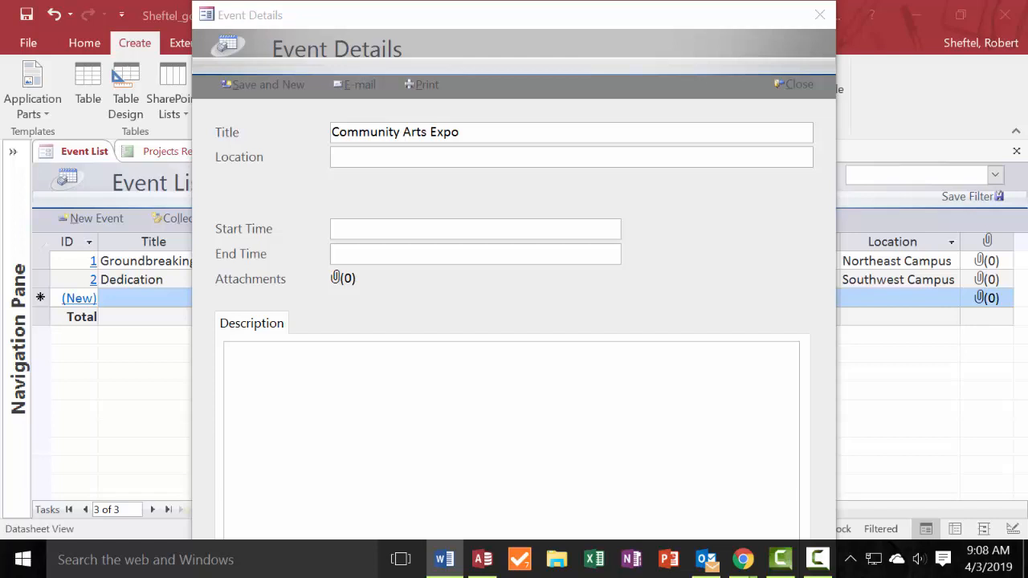
pyautogui.click(370, 231)
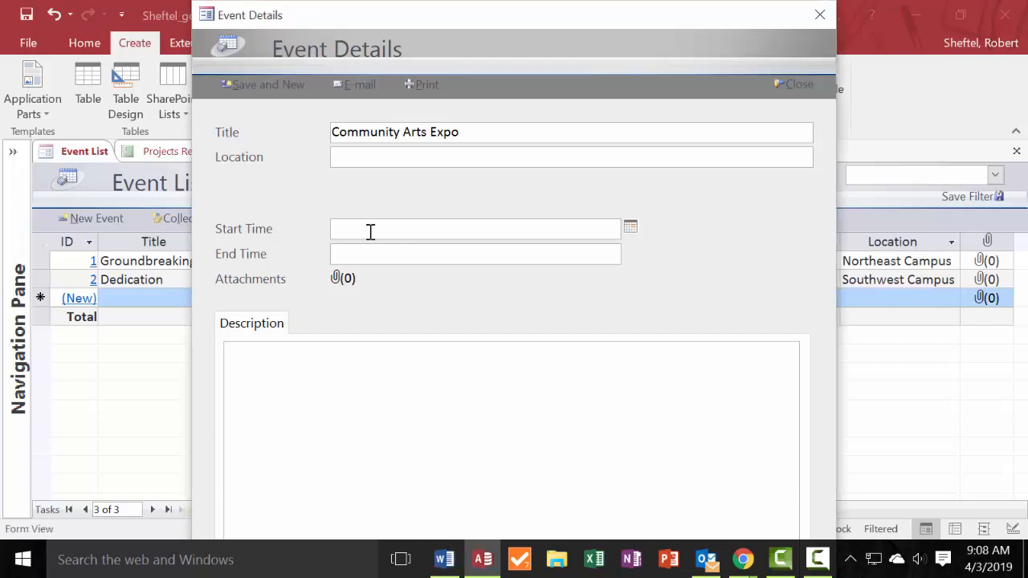
pyautogui.write('10/5/21')
# Check the Word instructions and set the Community Arts Expo event's end time to 10/5/2021 9:00 PM.
pyautogui.click(454, 251)
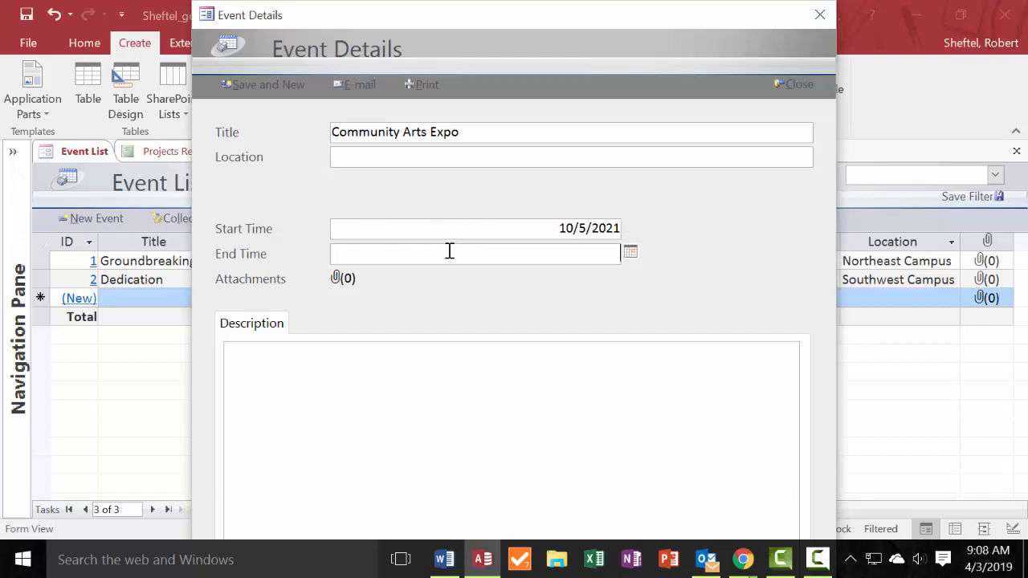
pyautogui.hotkey('alt', 'Tab')
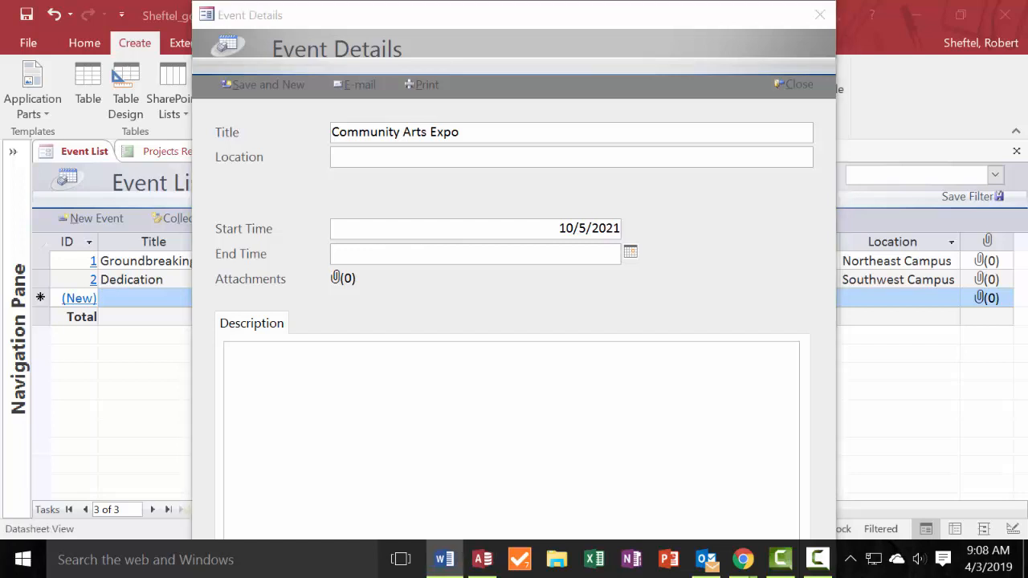
pyautogui.click(415, 262)
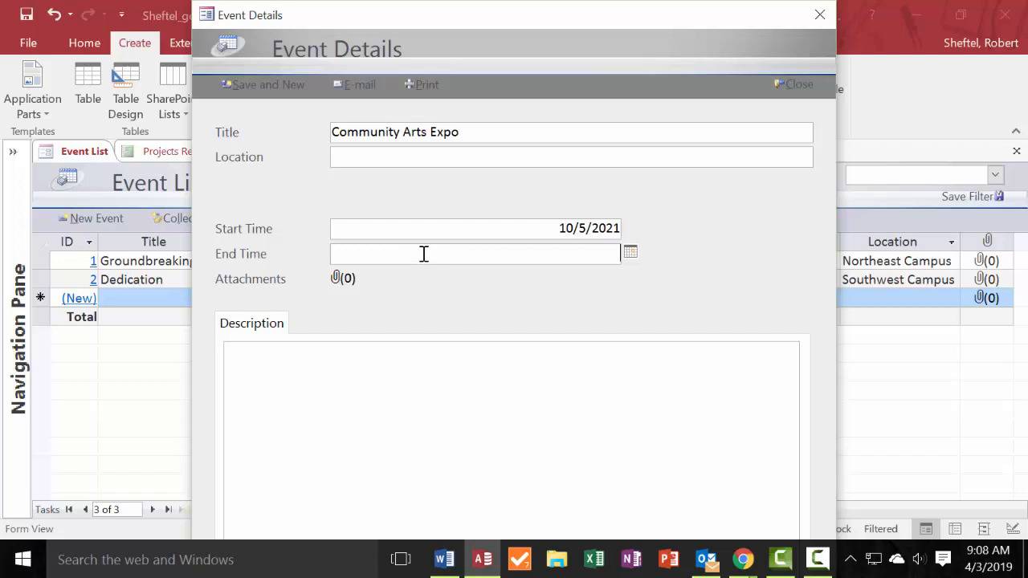
pyautogui.write('10/5/21 9p')
# Replace the Community Arts Expo event's start time with 10/5/2021 6:00 PM, following the Word instructions.
pyautogui.click(491, 230)
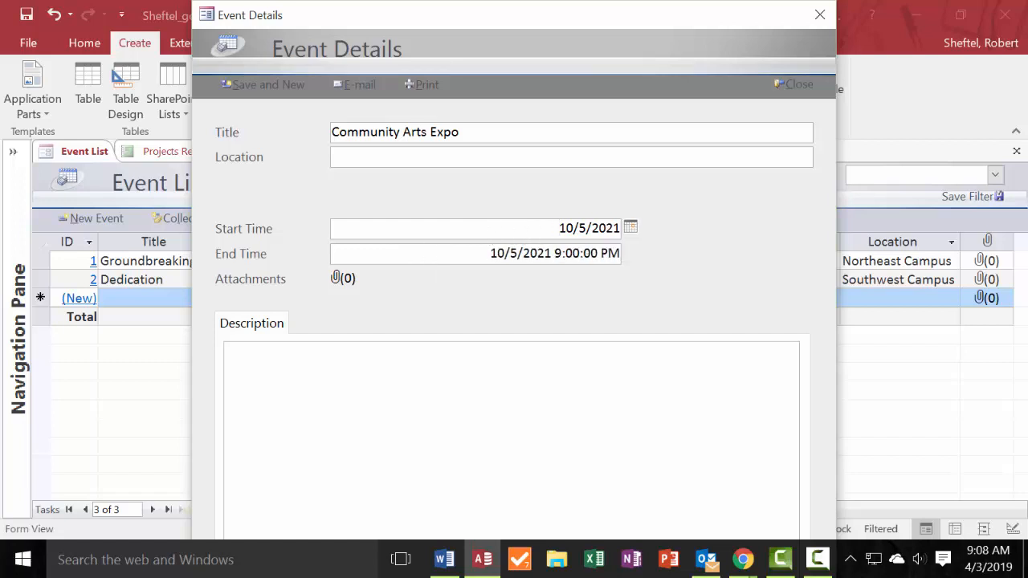
pyautogui.hotkey('alt', 'Tab')
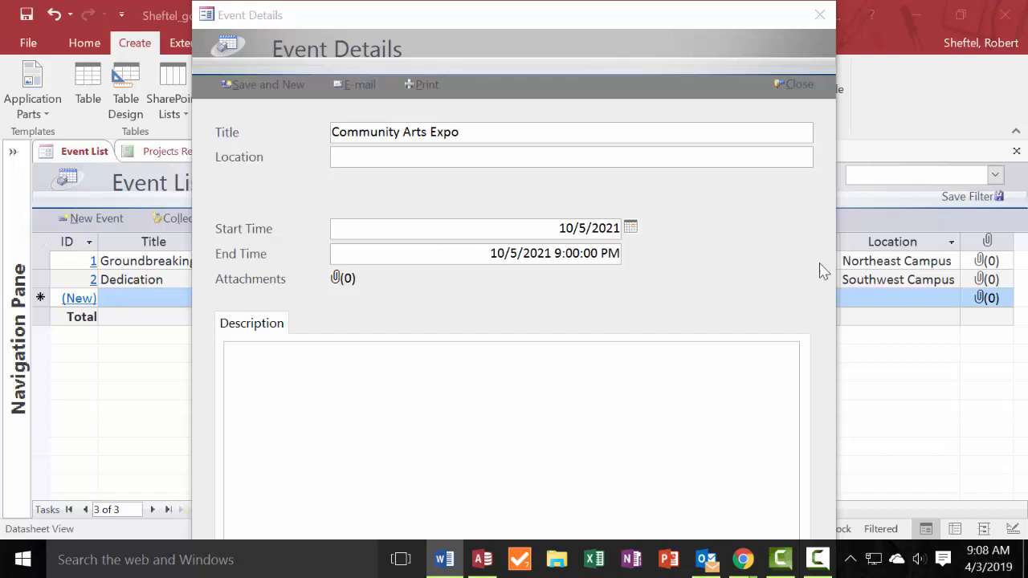
pyautogui.click(560, 228)
pyautogui.moveTo(559, 228); pyautogui.dragTo(652, 241)
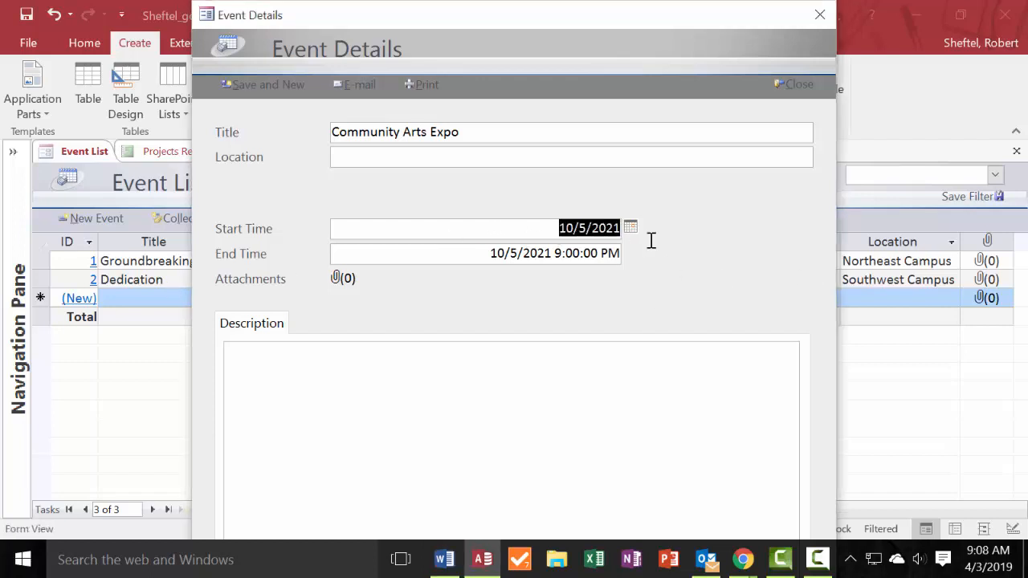
pyautogui.write('10/5/21 6p')
# Copy Book and Art Expo at Library from the Word instructions into the event's description.
pyautogui.click(538, 254)
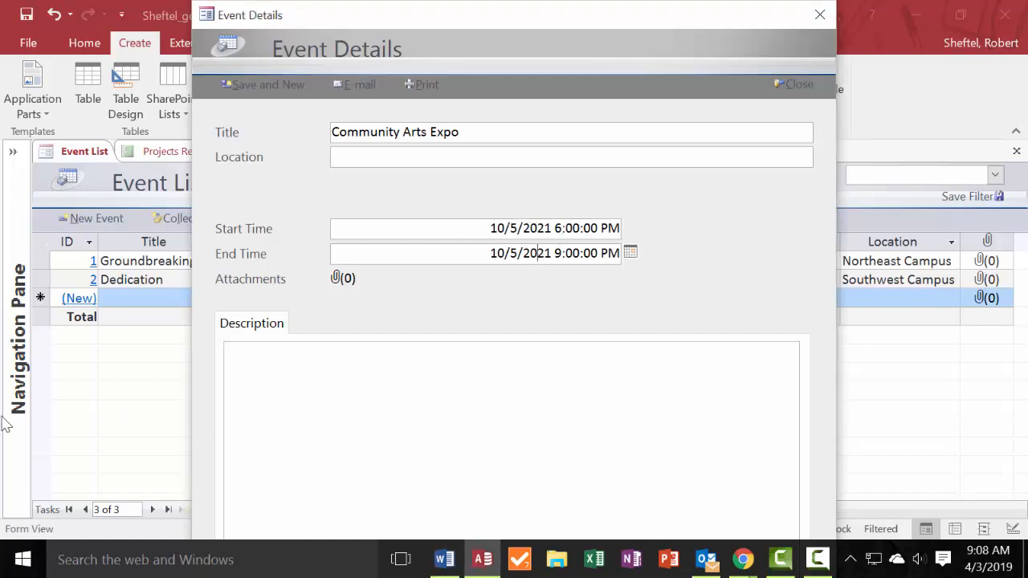
pyautogui.hotkey('alt', 'Tab')
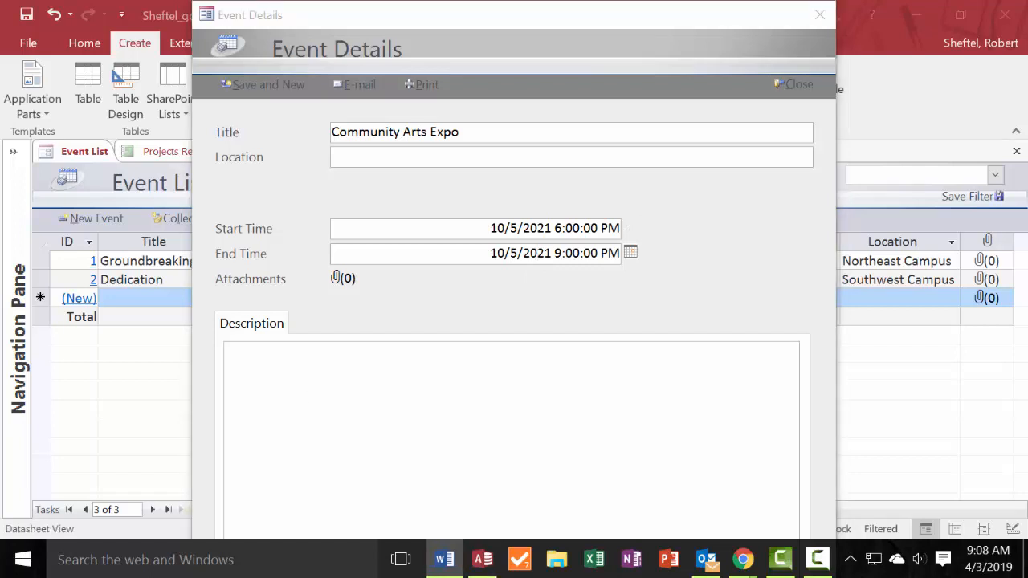
pyautogui.click(352, 364)
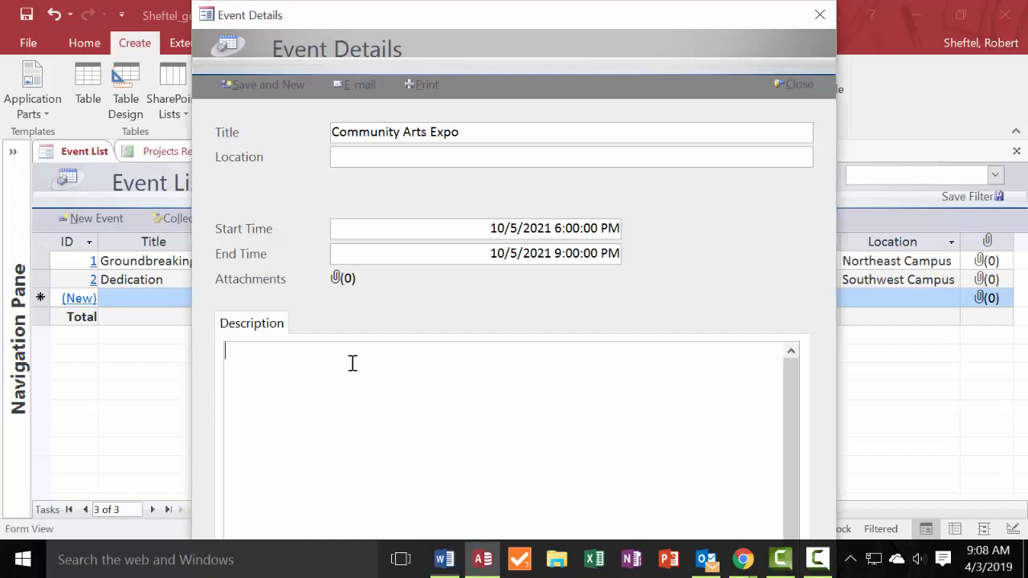
pyautogui.write('Book and Art Expo at Library')
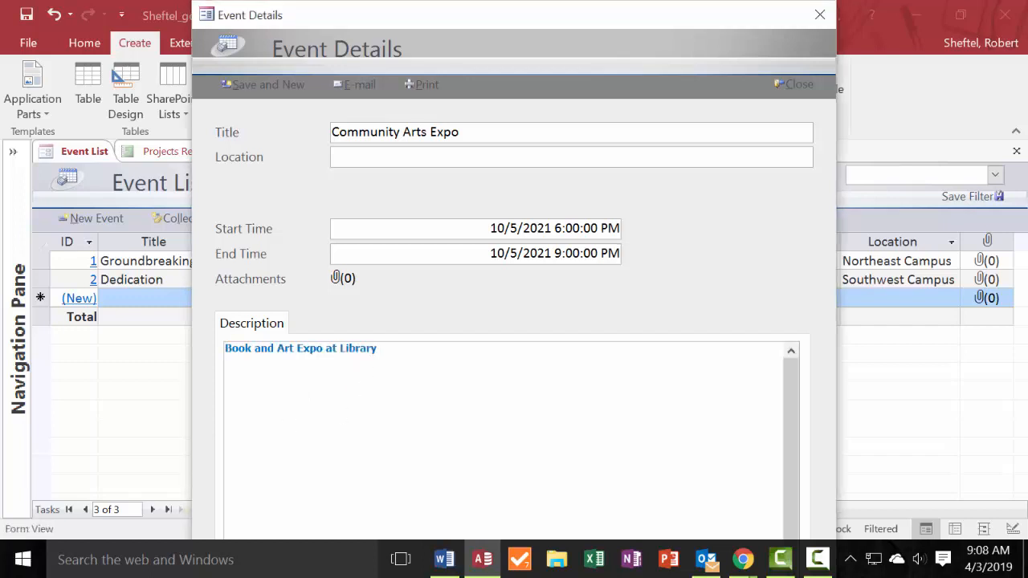
# Enter Southeast Campus as the event's location, save the event and close the Event Details form.
pyautogui.hotkey('alt', 'Tab')
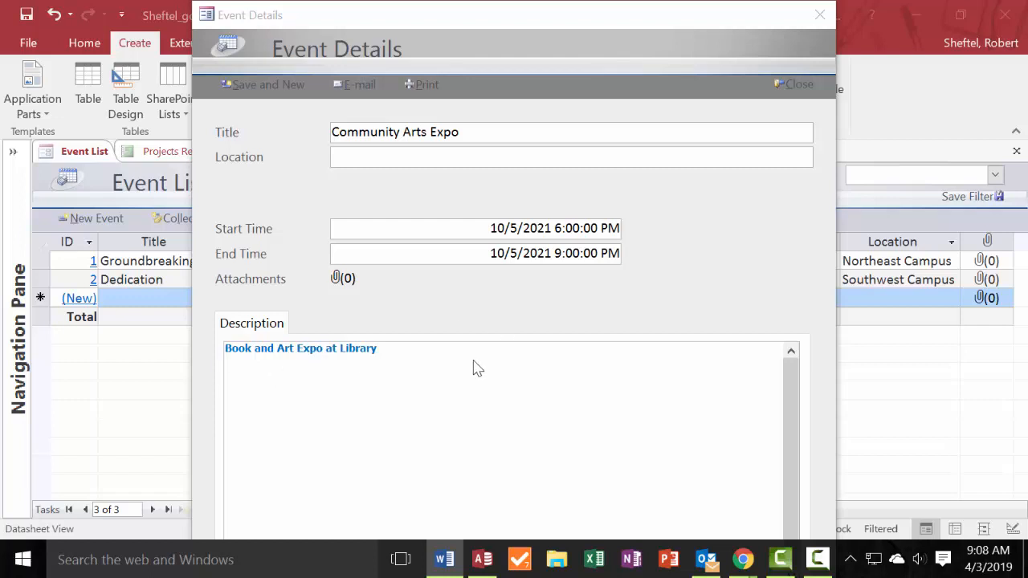
pyautogui.click(404, 161)
pyautogui.write('Southeast Campus')
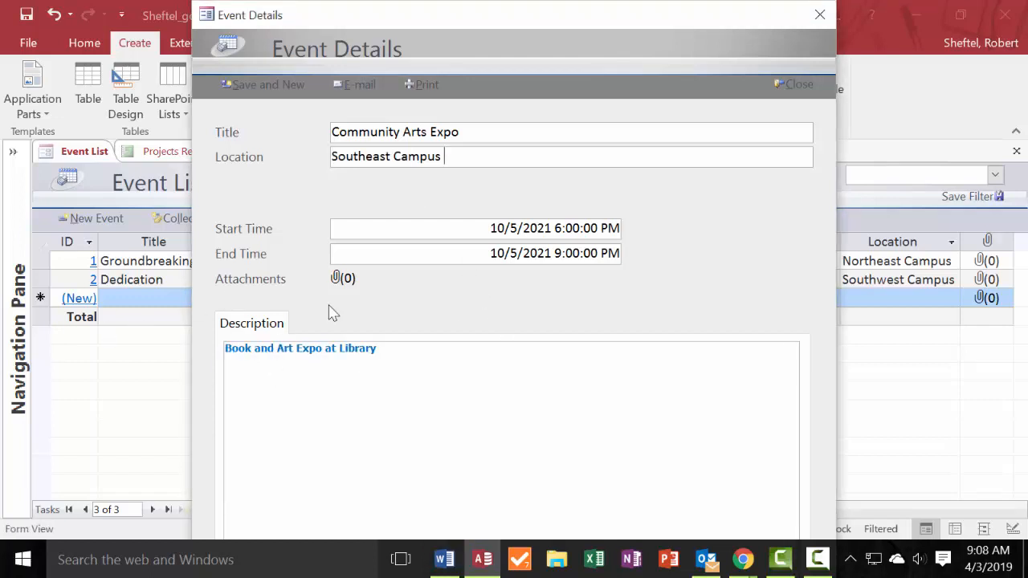
pyautogui.click(281, 92)
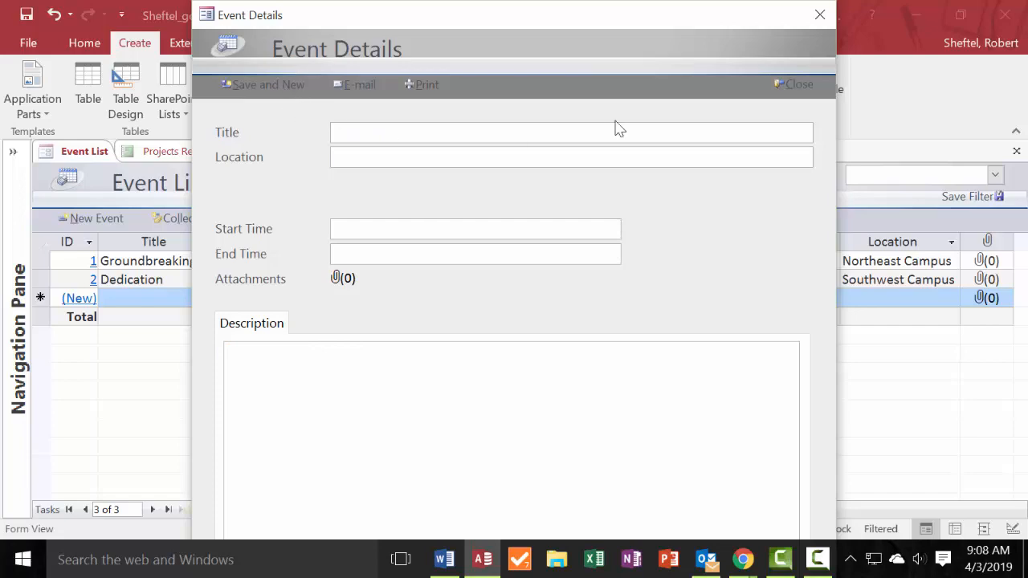
pyautogui.click(805, 89)
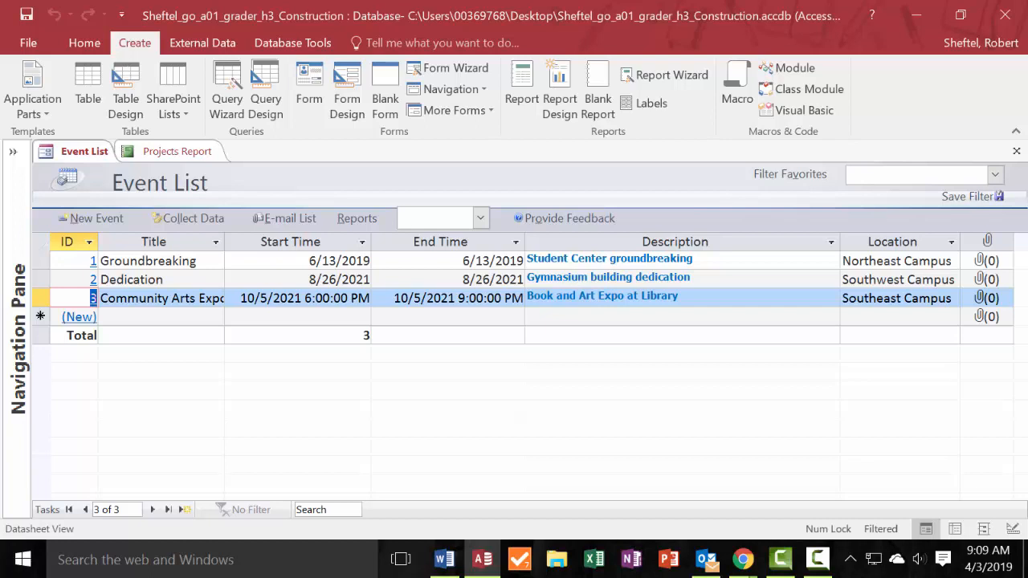
# Close all open database objects and expand the Navigation Pane.
pyautogui.rightClick(175, 152)
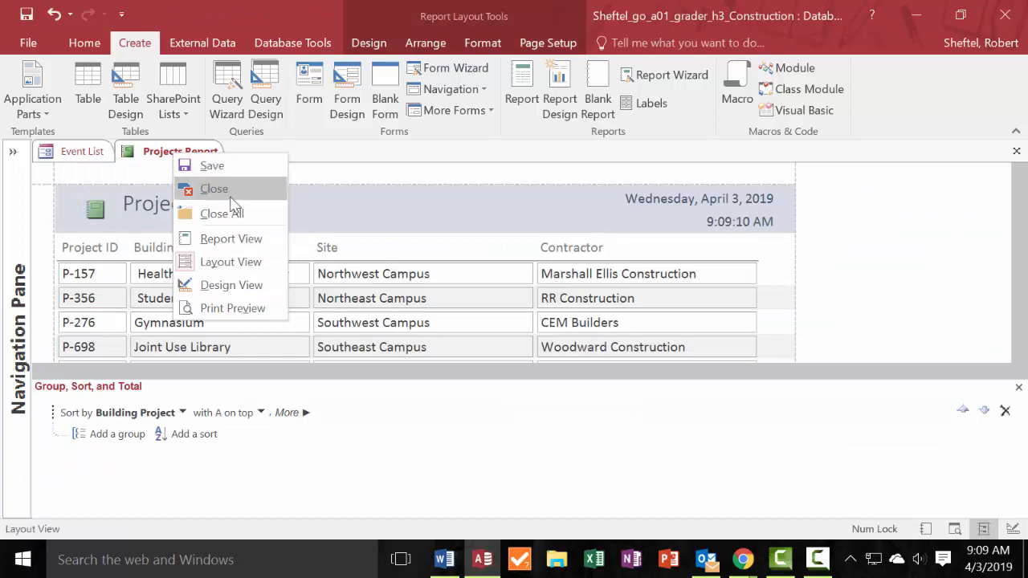
pyautogui.click(268, 214)
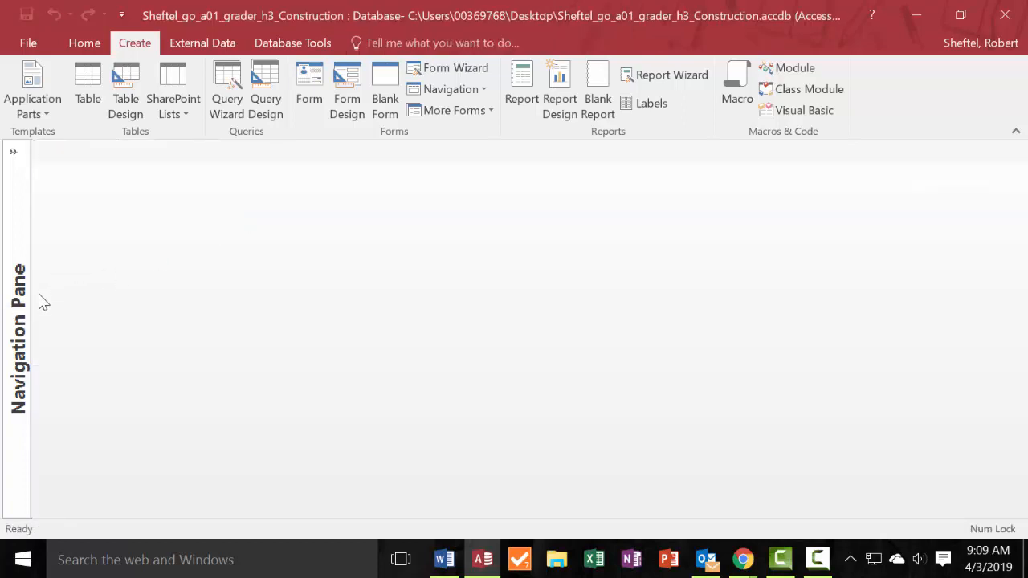
pyautogui.click(19, 318)
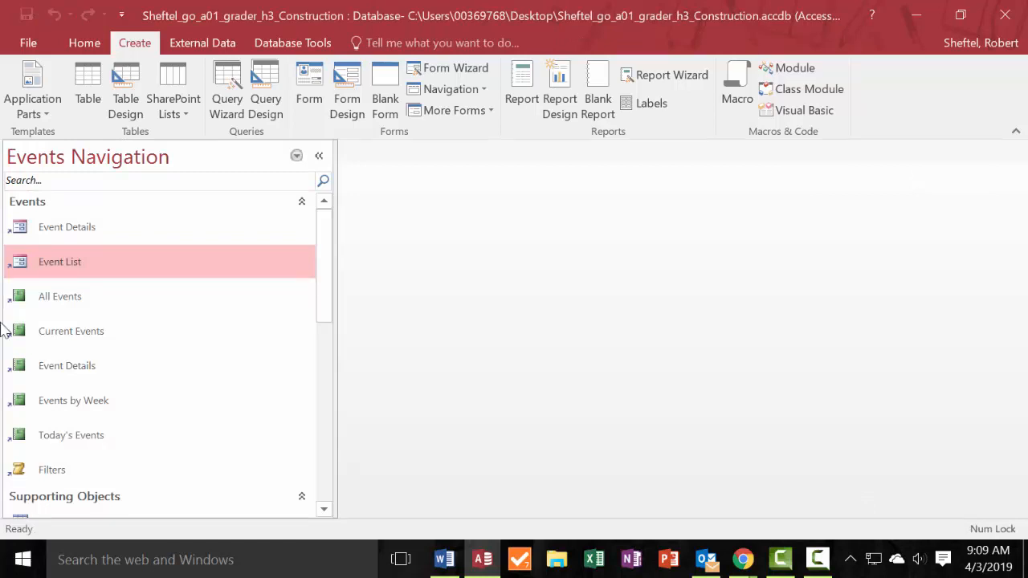
# Close the Construction database and exit Access.
pyautogui.click(32, 42)
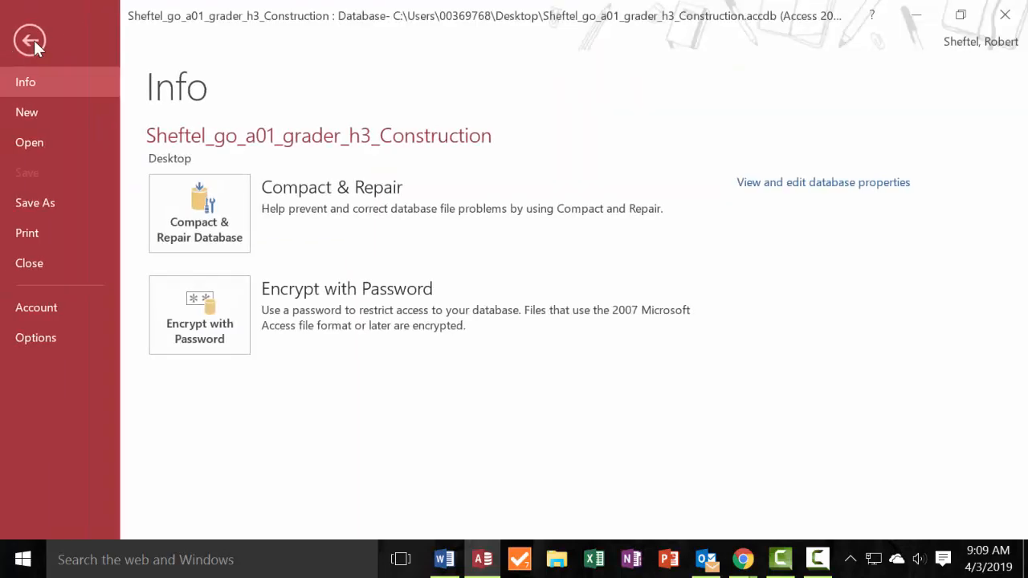
pyautogui.click(33, 41)
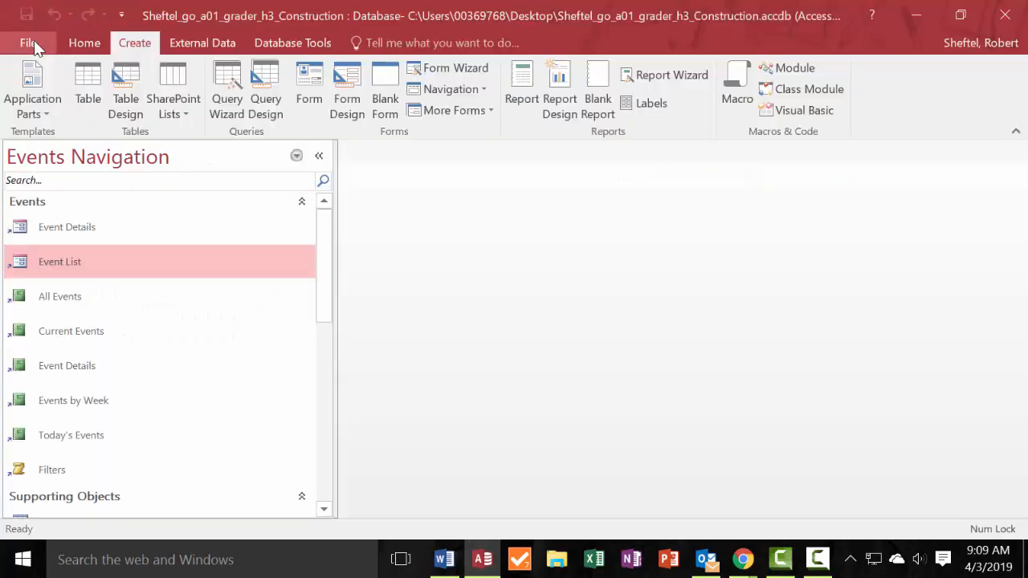
pyautogui.click(1008, 13)
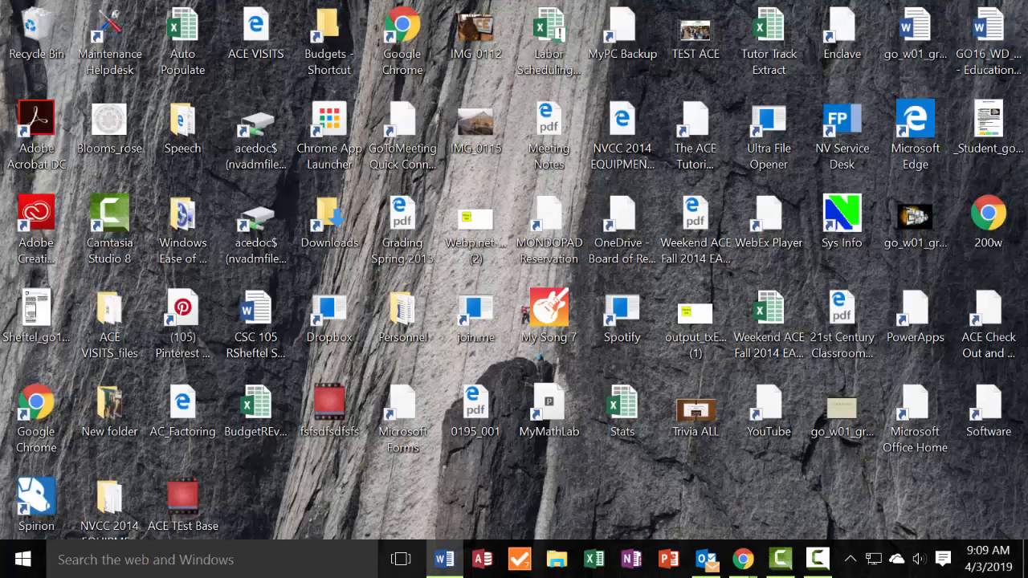